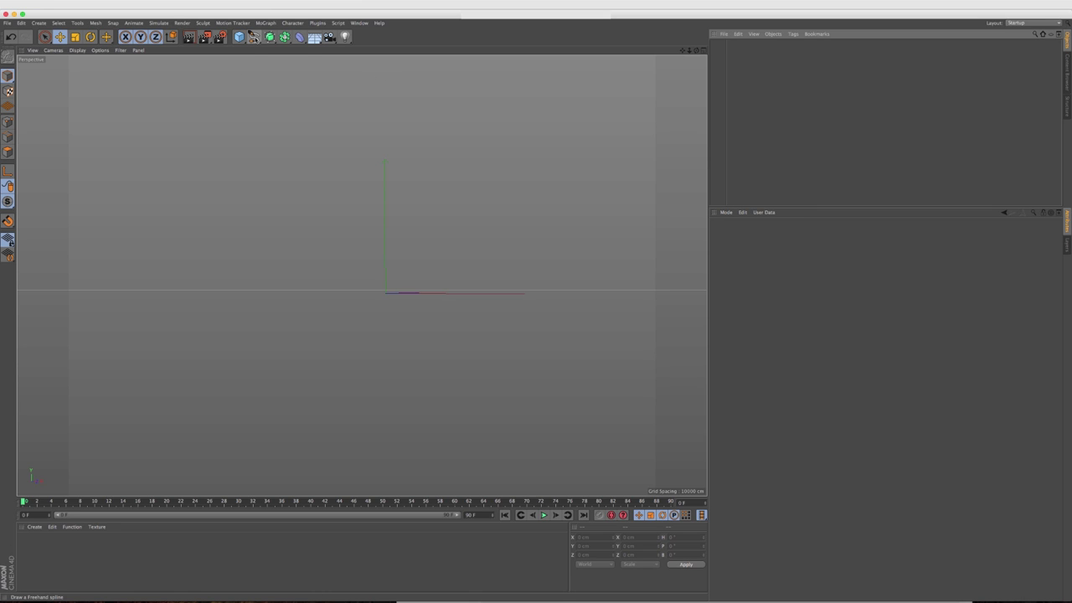
Add a parametric Cogwheel spline to the empty scene.
left_click(254, 39)
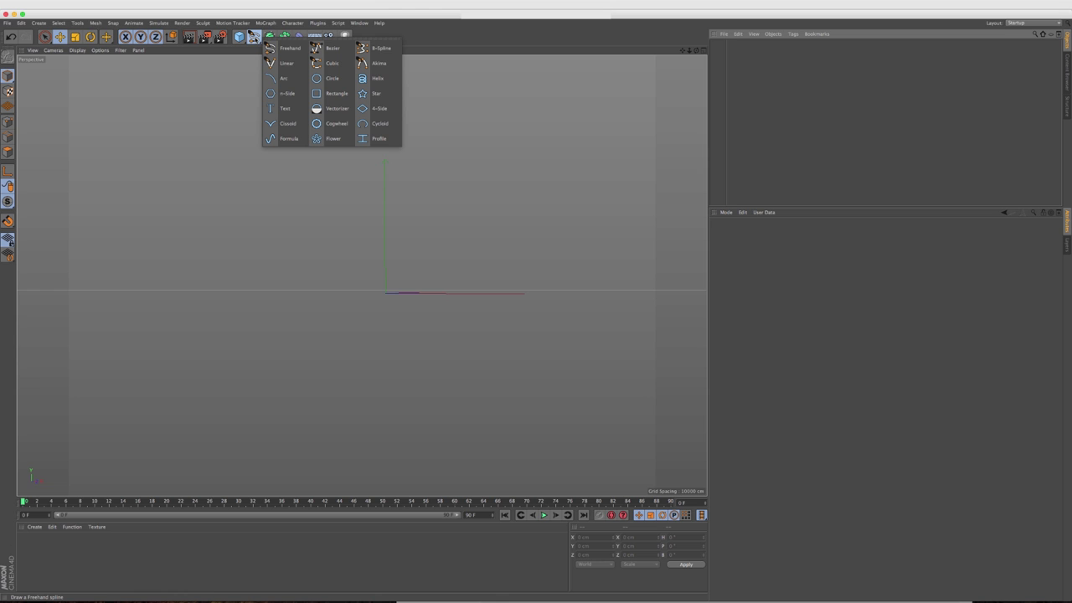
left_click(335, 123)
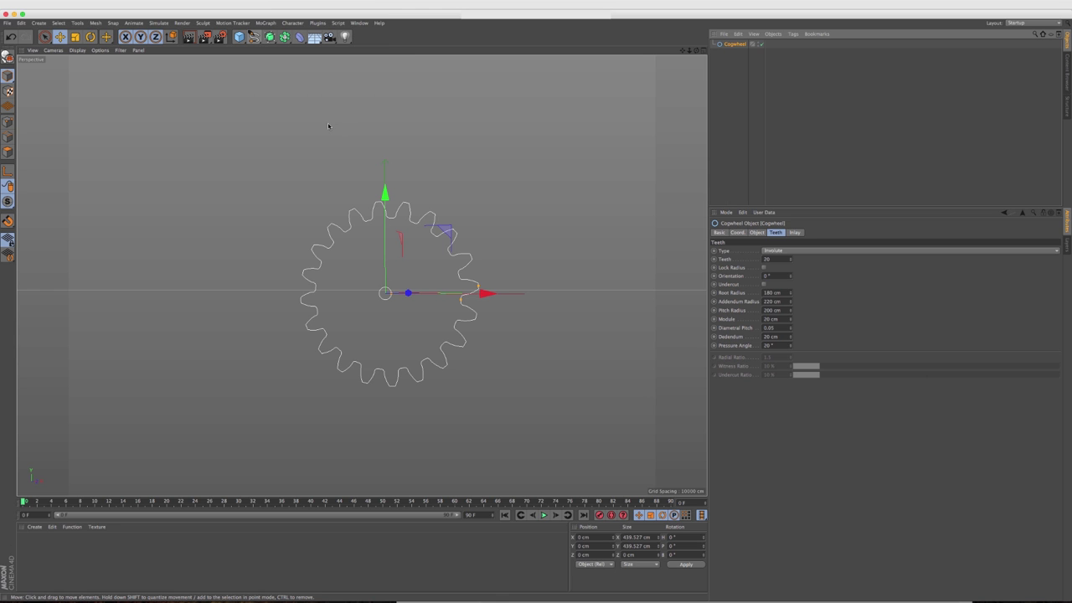
left_click_drag(381, 294, 377, 297, "alt")
middle_click_drag(369, 300, 342, 291, "alt")
left_click_drag(342, 291, 342, 289, "alt")
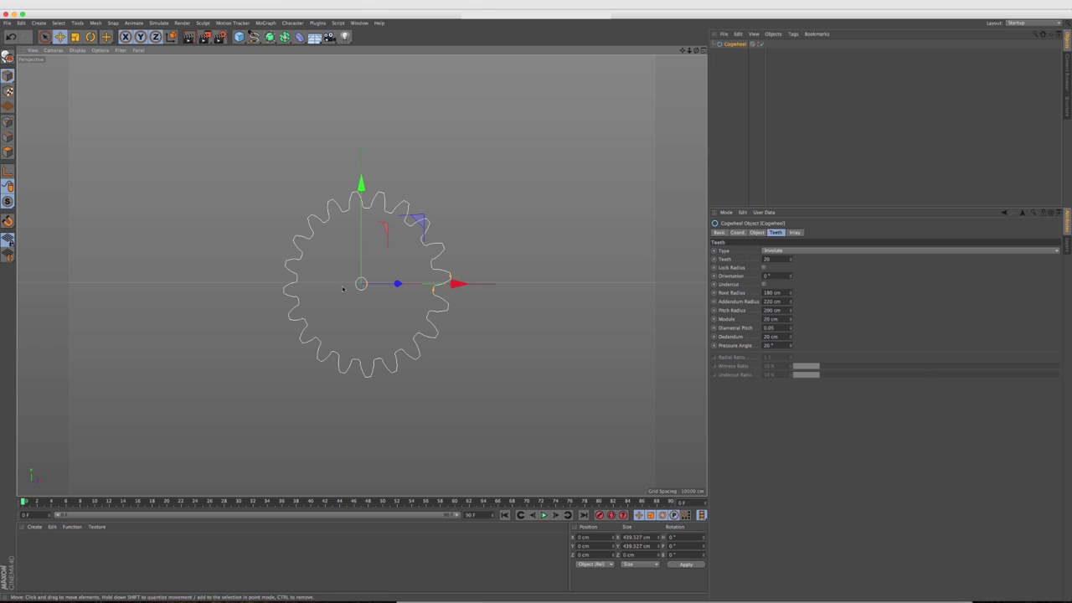
Try the Ratchet tooth type on the cogwheel and return it to Involute.
left_click(777, 252)
left_click(776, 277)
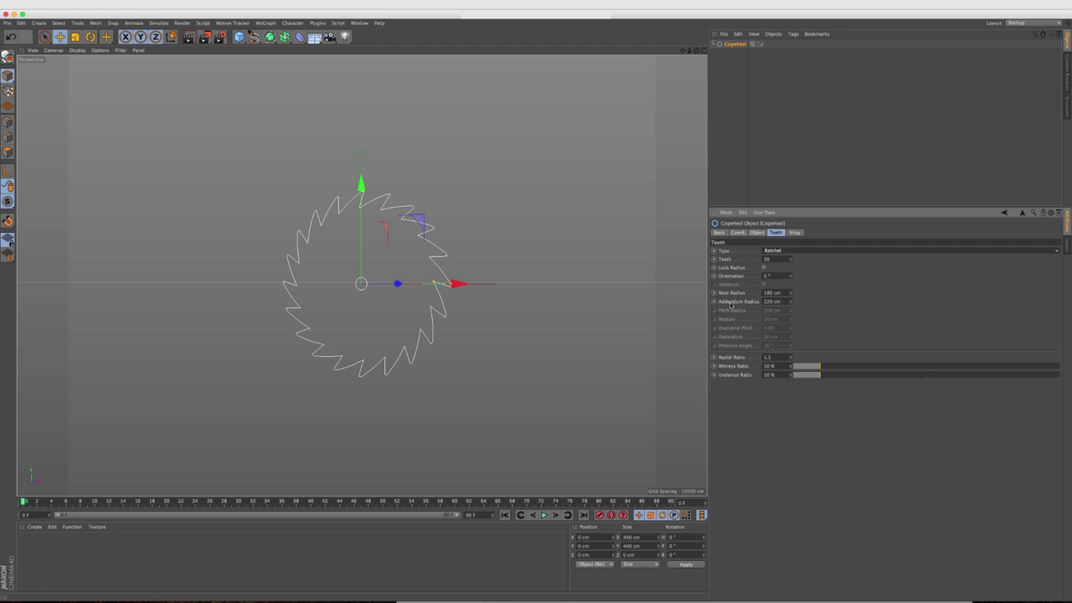
left_click(776, 251)
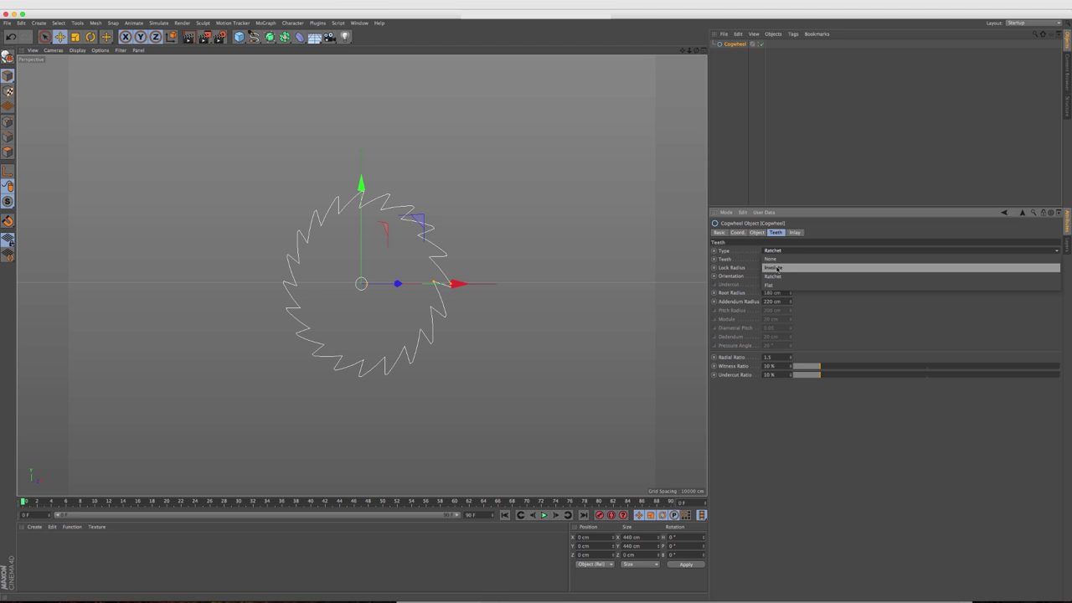
left_click(783, 267)
Set the cogwheel to 36 teeth and give it a Spokes inlay.
left_click_drag(789, 259, 821, 256)
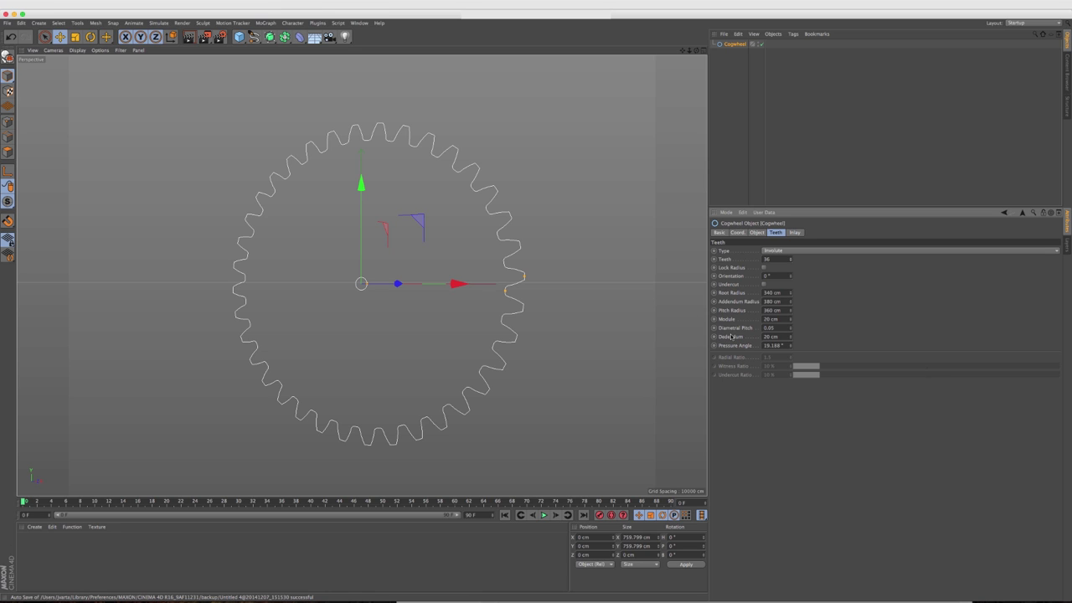
left_click(797, 233)
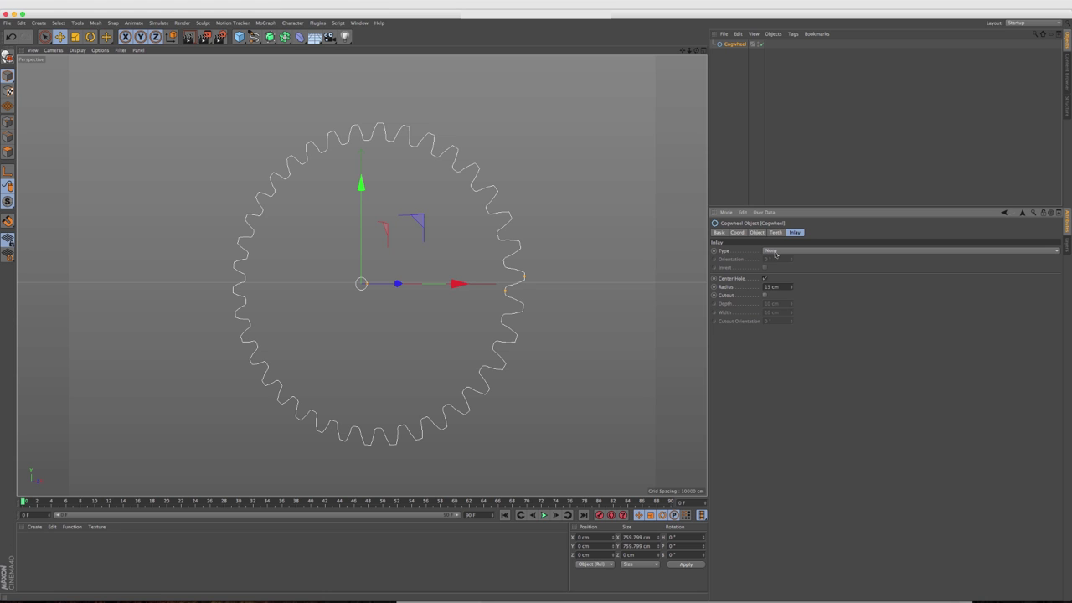
left_click(776, 251)
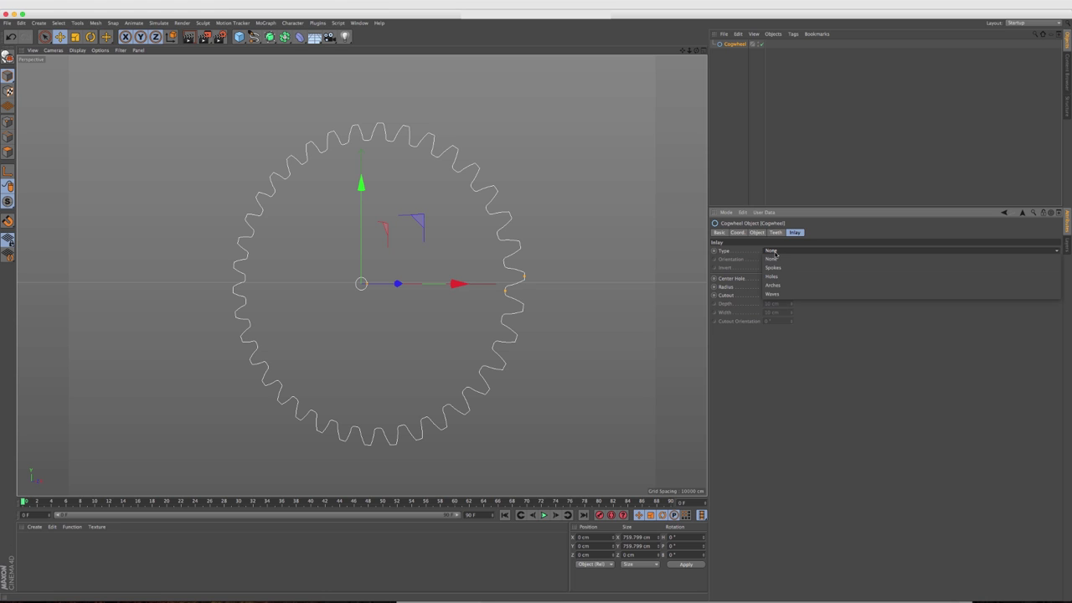
left_click(726, 253)
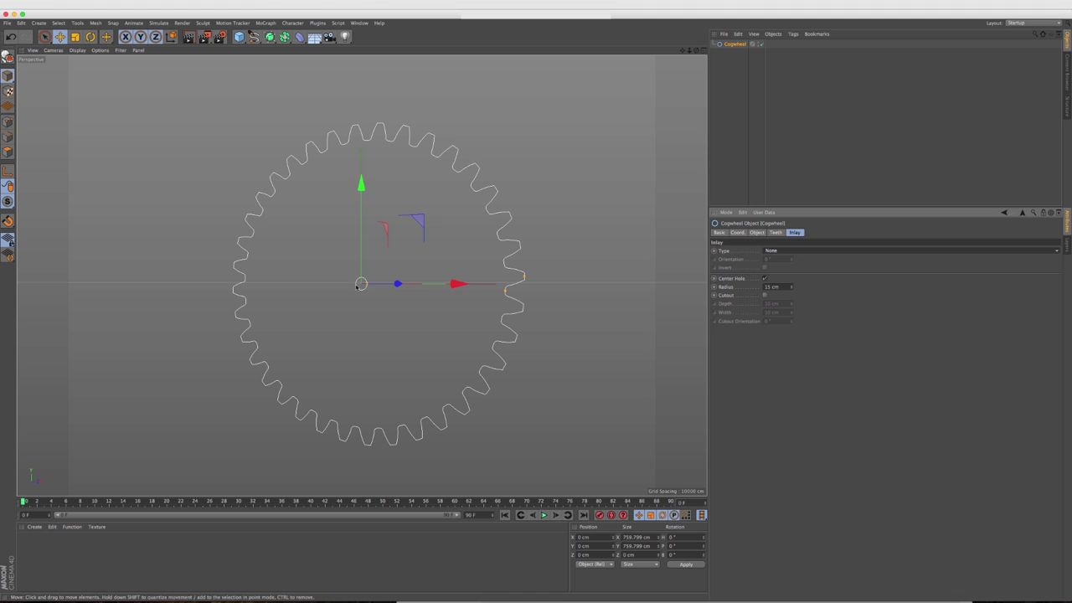
left_click(771, 252)
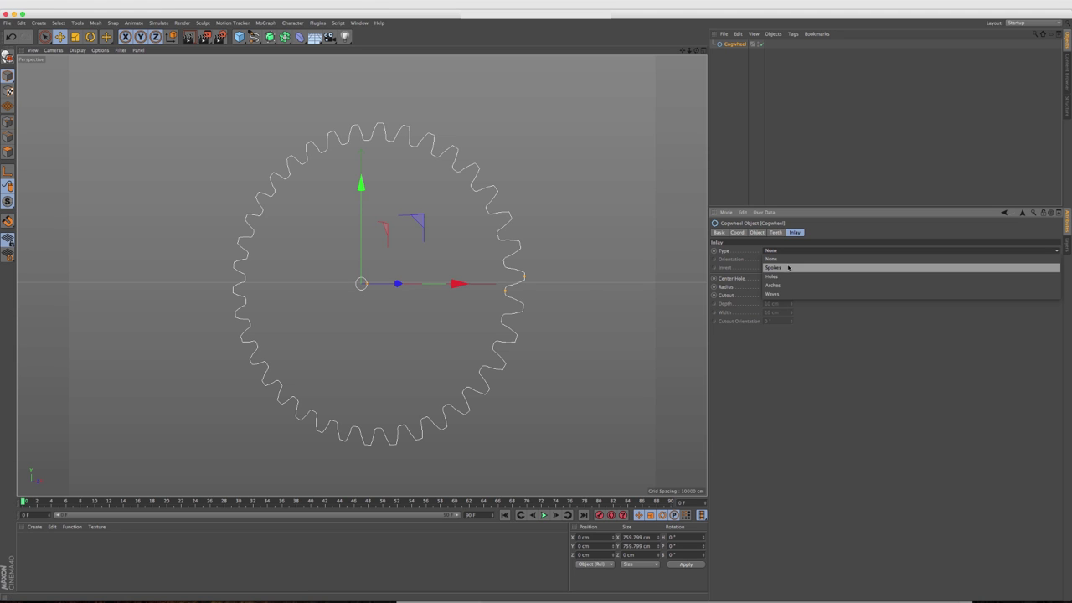
left_click(787, 268)
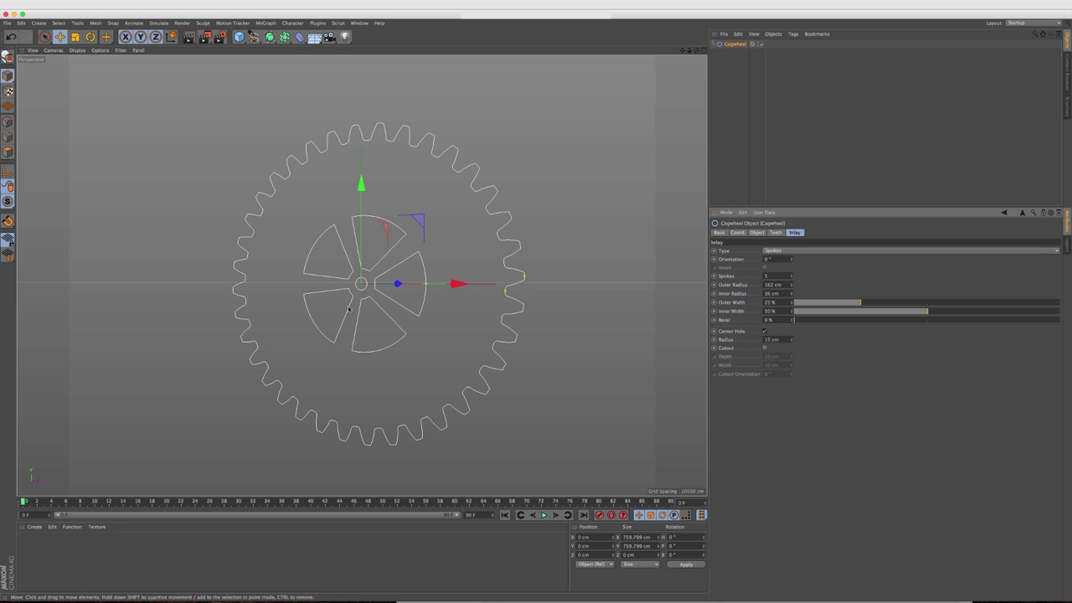
Try the Holes, Arches and Waves inlay types on the cogwheel and return to Spokes.
left_click(779, 251)
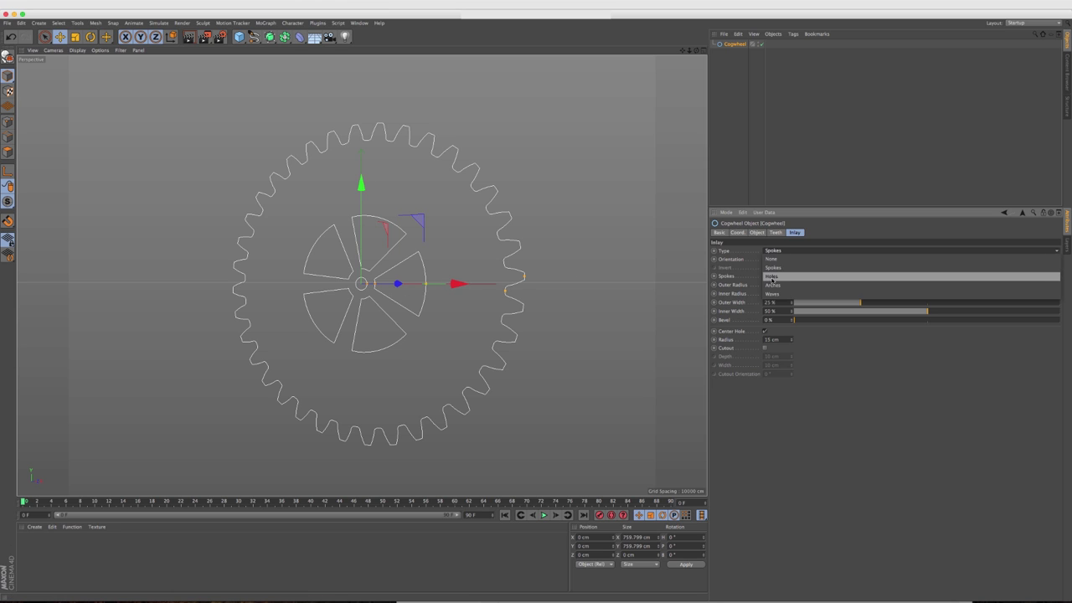
left_click(781, 275)
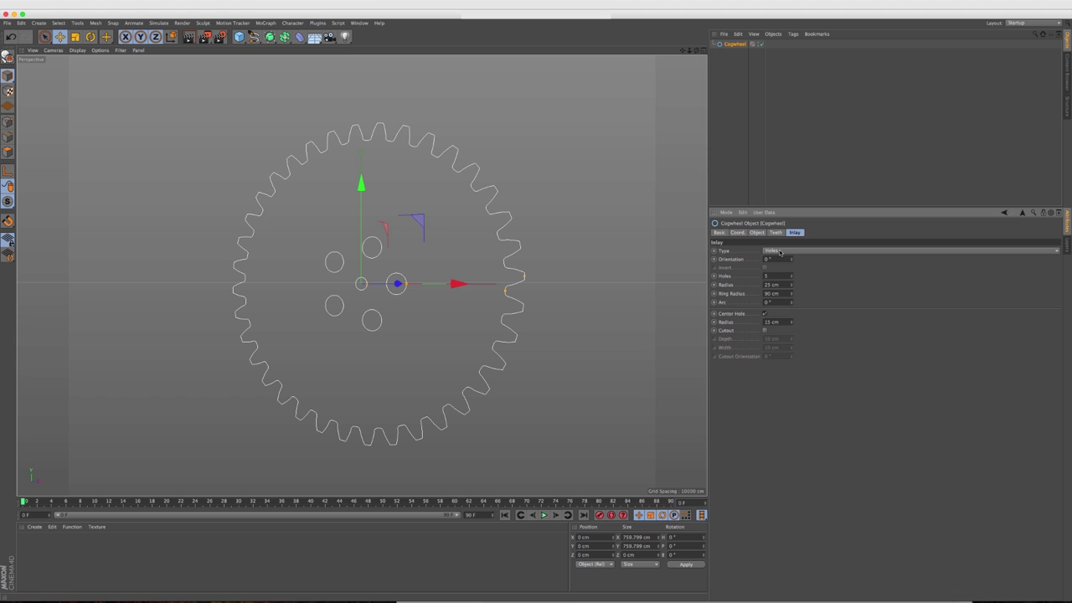
left_click(779, 252)
left_click(773, 285)
left_click(783, 251)
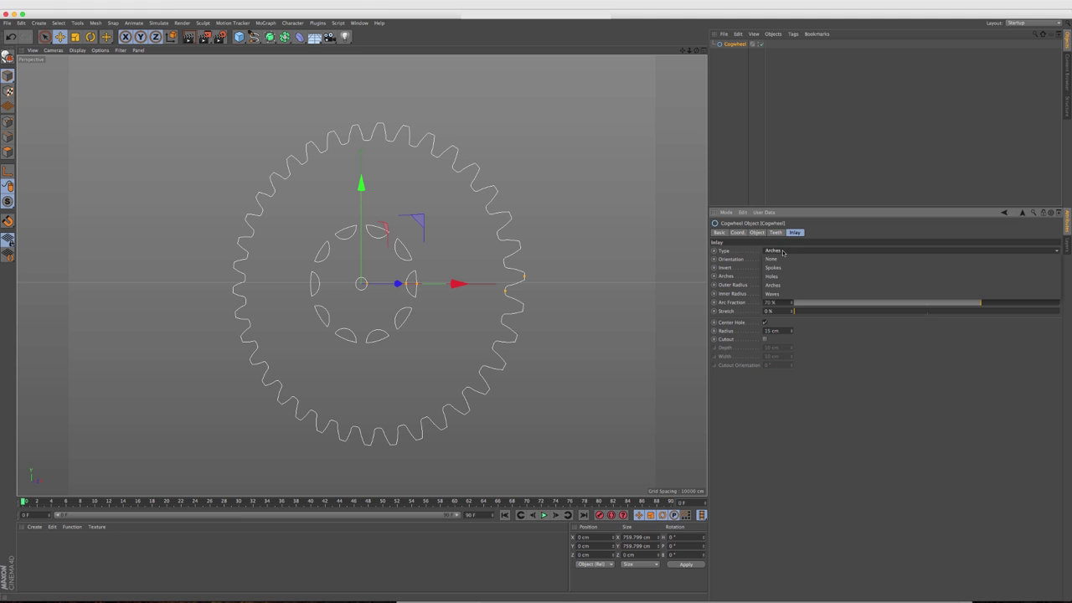
left_click(772, 294)
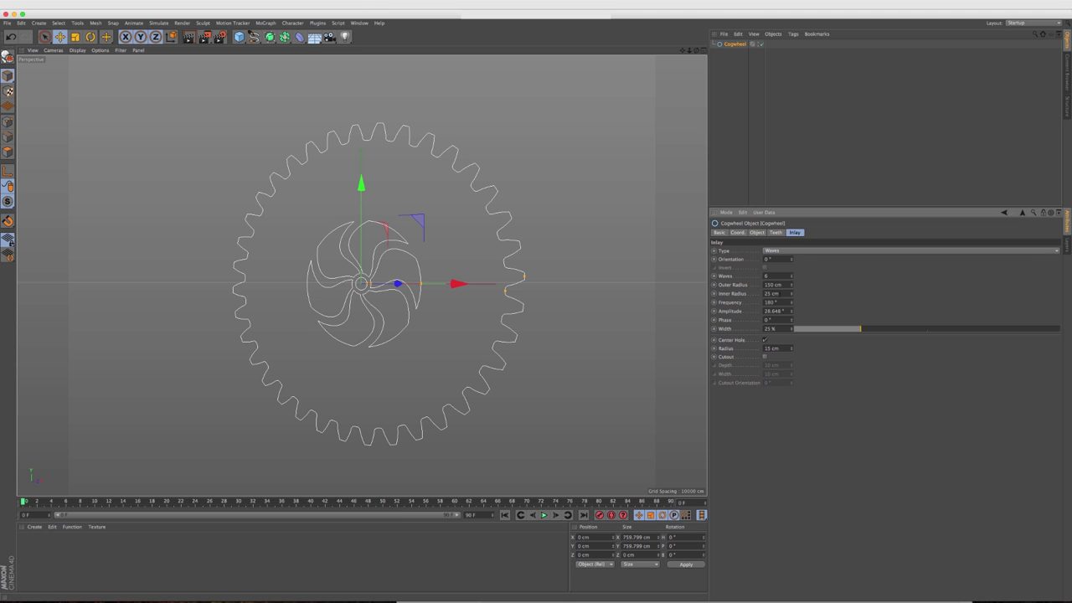
left_click(780, 251)
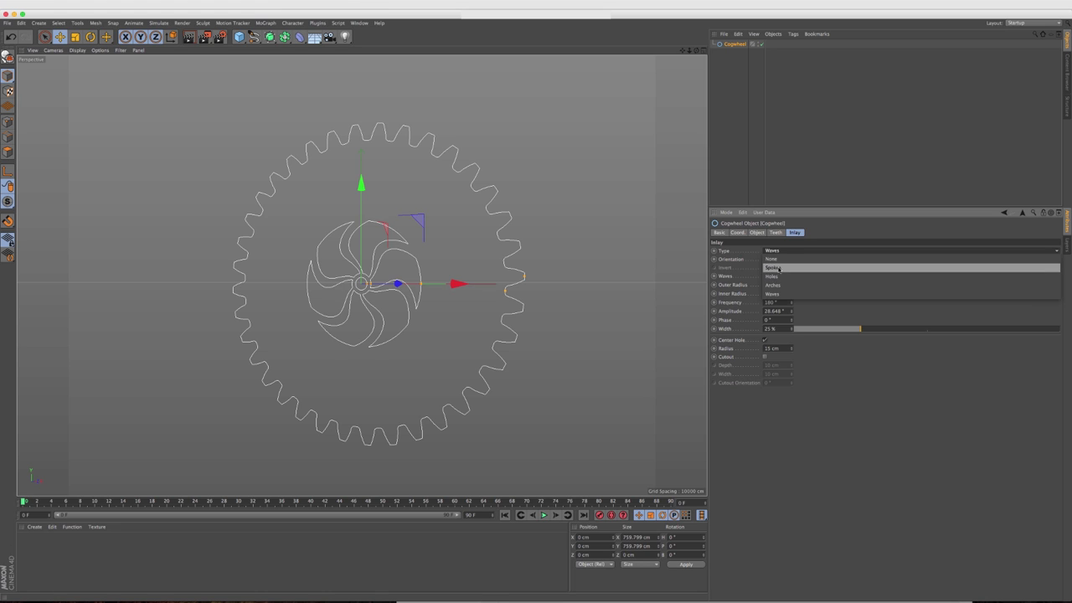
left_click(779, 269)
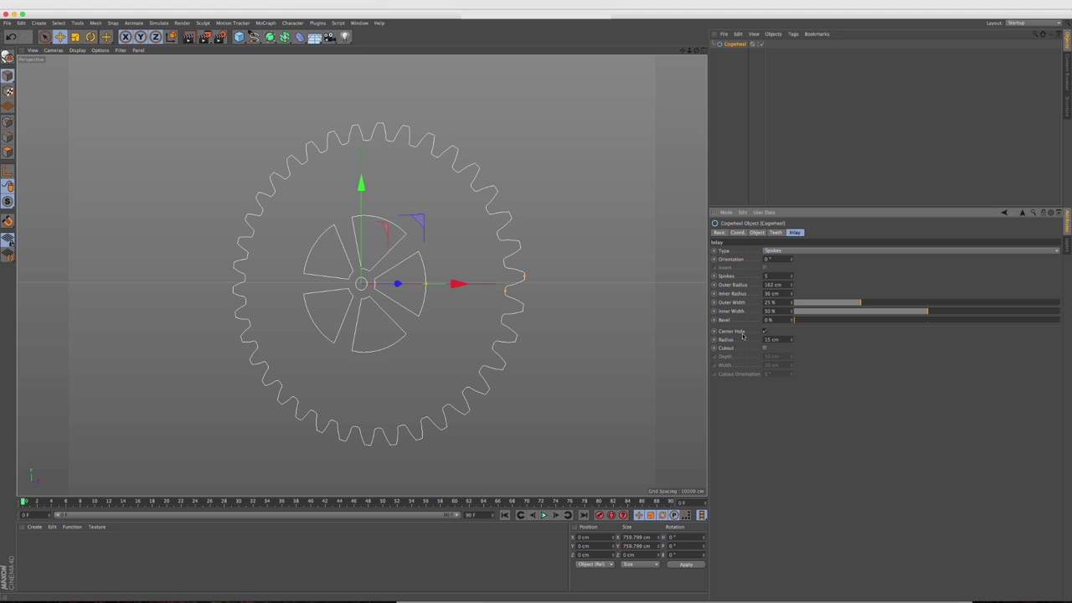
Set the cogwheel's inlay to 22 spokes with an outer radius of 292 cm.
left_click_drag(793, 262, 793, 261)
key("super+z")
left_click_drag(793, 276, 793, 270)
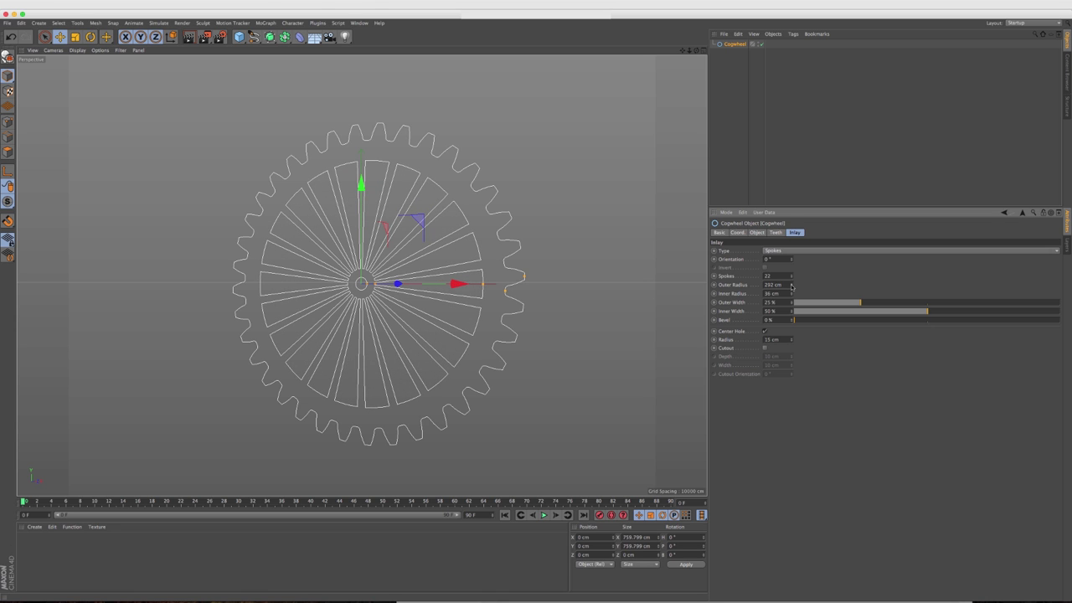
Try an inner radius of about 163 cm and a slight bevel on the spokes, restoring each setting.
left_click_drag(377, 284, 428, 288)
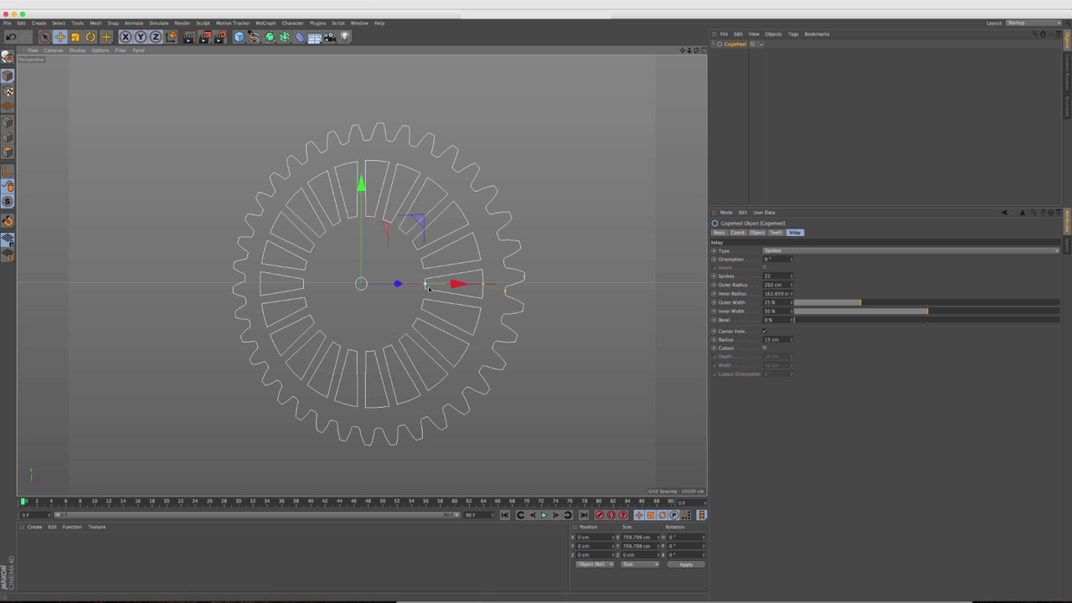
key("super+z")
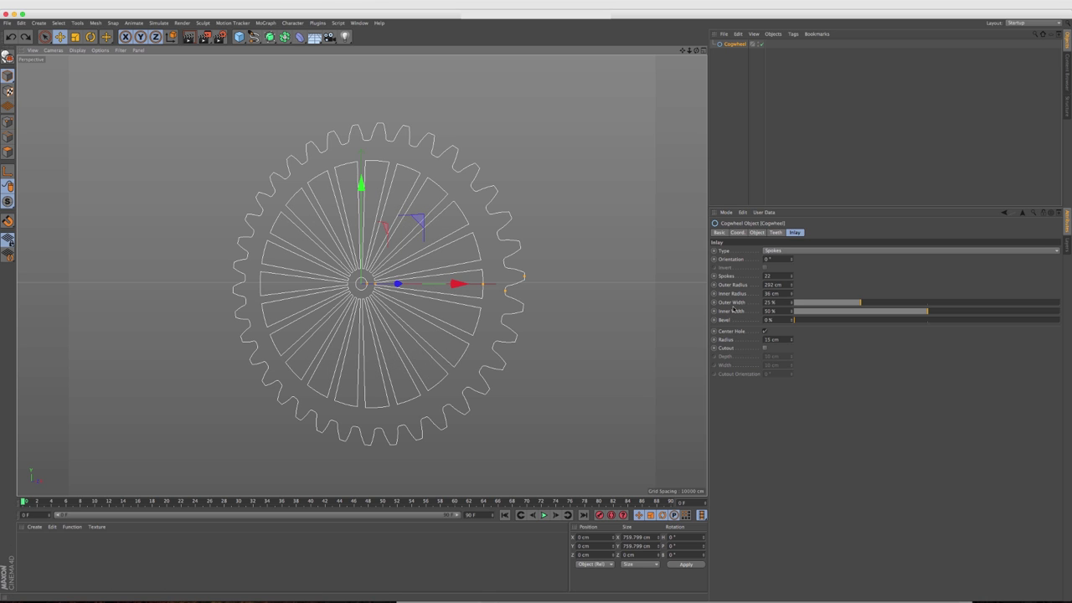
left_click_drag(792, 321, 818, 320)
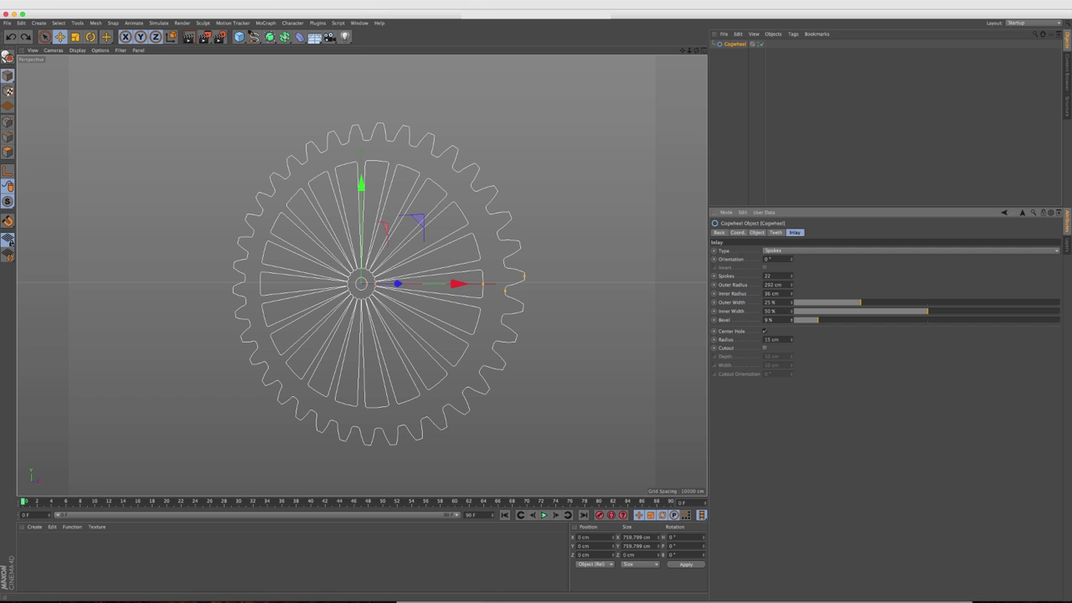
right_click(792, 321)
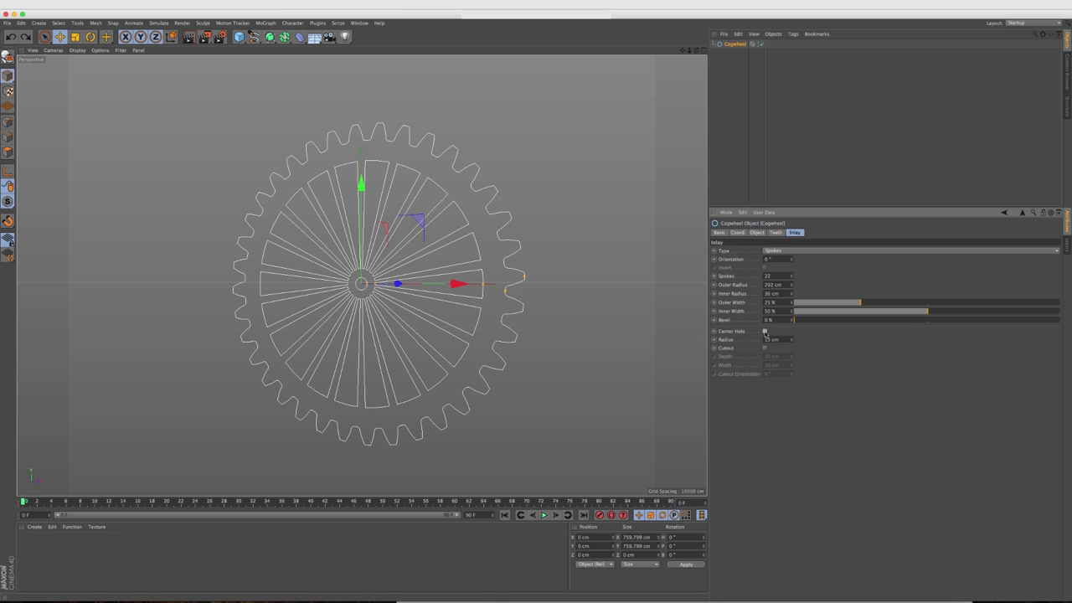
Toggle the cogwheel's center hole off and on, and enable its cutout.
left_click(764, 331)
left_click(765, 332)
left_click(763, 333)
left_click(764, 333)
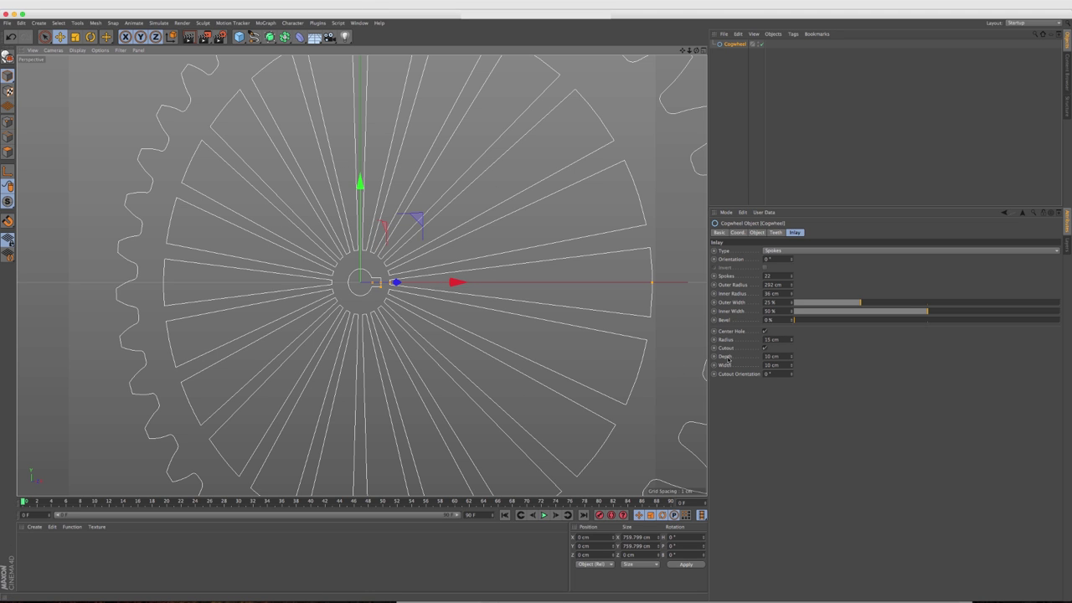
Try a cutout depth of 16 cm and a different cutout orientation, undo both and disable the cutout.
left_click_drag(791, 357, 792, 350)
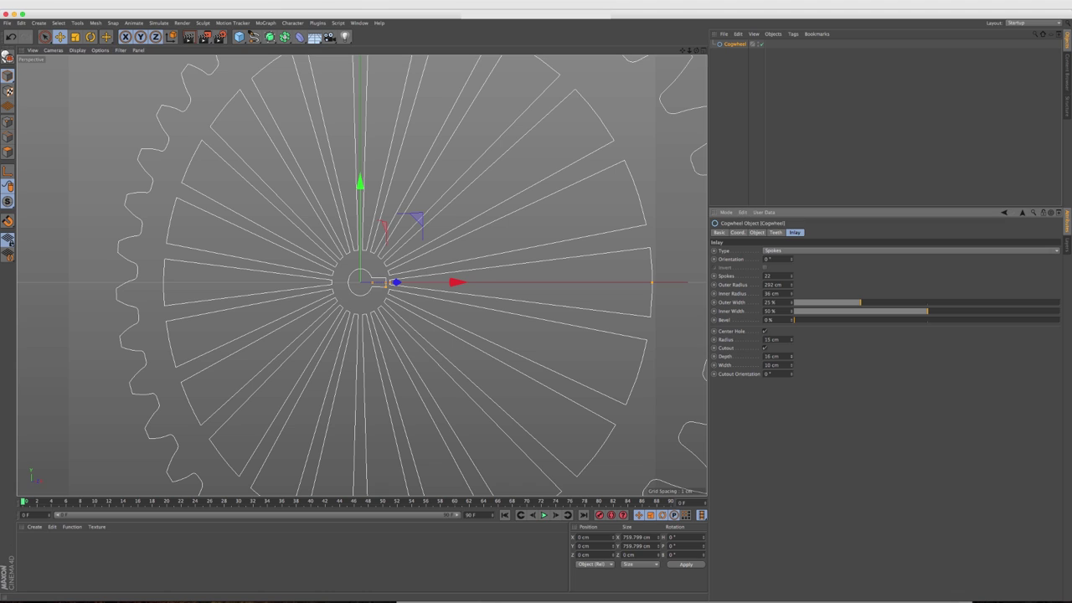
key("super+z")
left_click_drag(792, 374, 792, 354)
key("super+z")
left_click(765, 349)
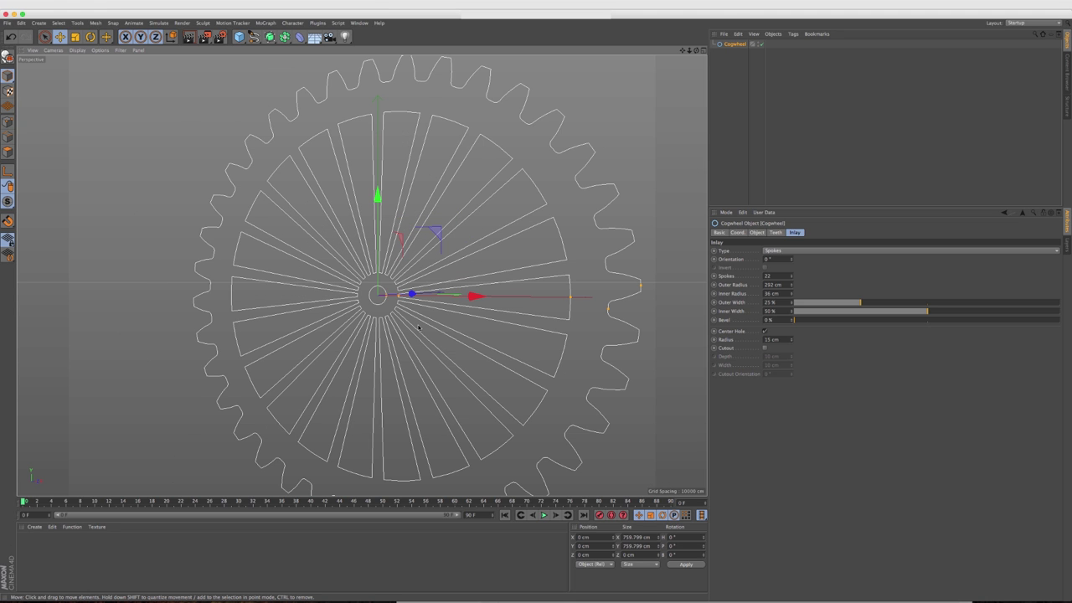
scroll(419, 327, "down", 2)
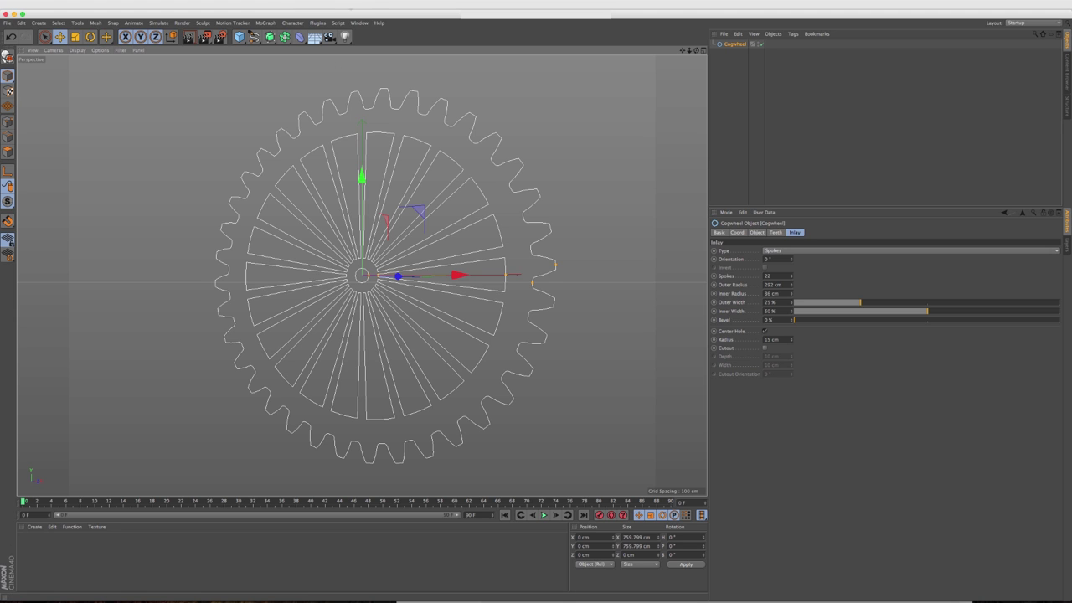
Open the Content Browser at the Cogwheel Objects folder within Prime's 3D Objects presets.
left_click(356, 23)
left_click(361, 64)
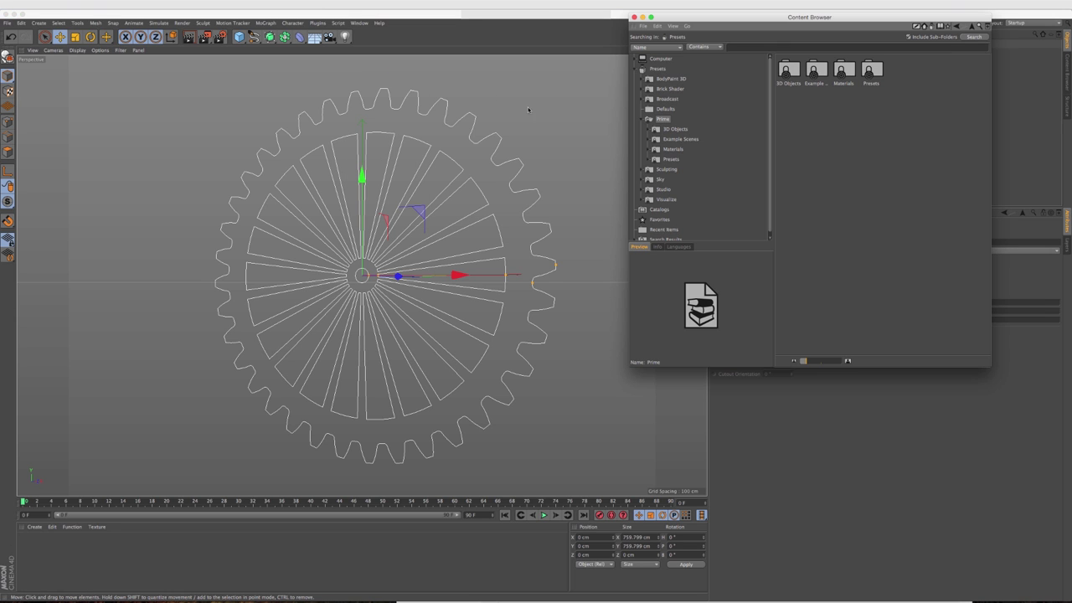
double_click(668, 130)
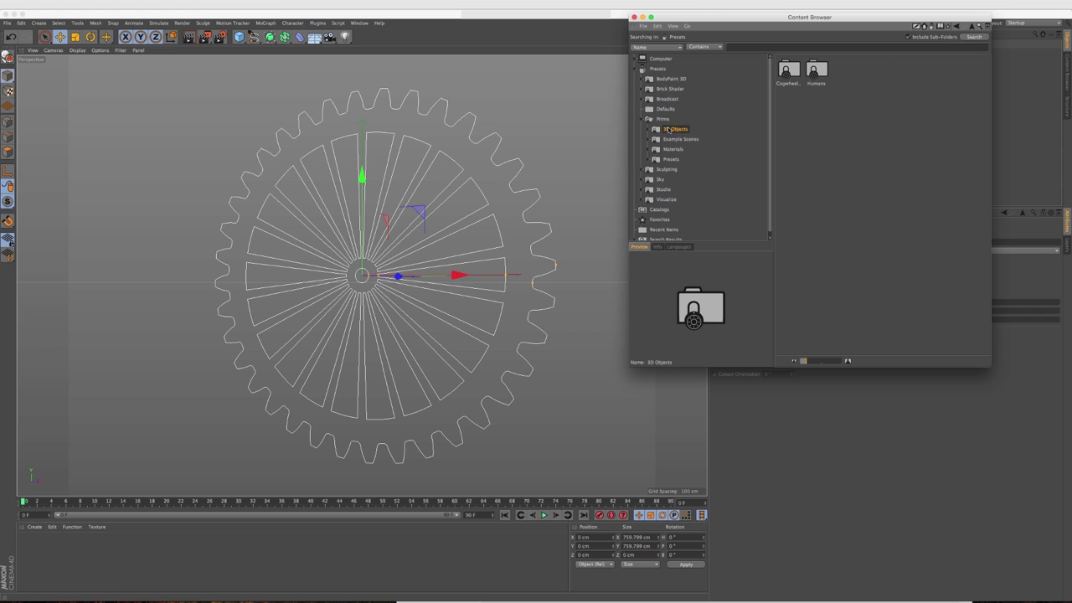
double_click(789, 72)
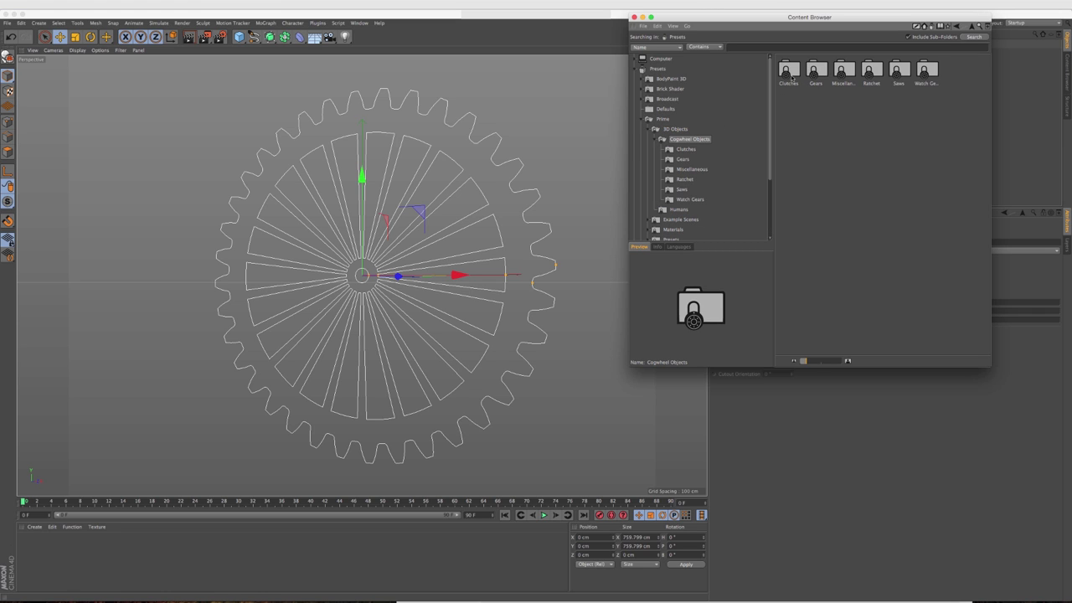
Look through the Gears, Miscellaneous and Saws presets, and load Watch Gear 04 from Watch Gears into the scene.
left_click(682, 159)
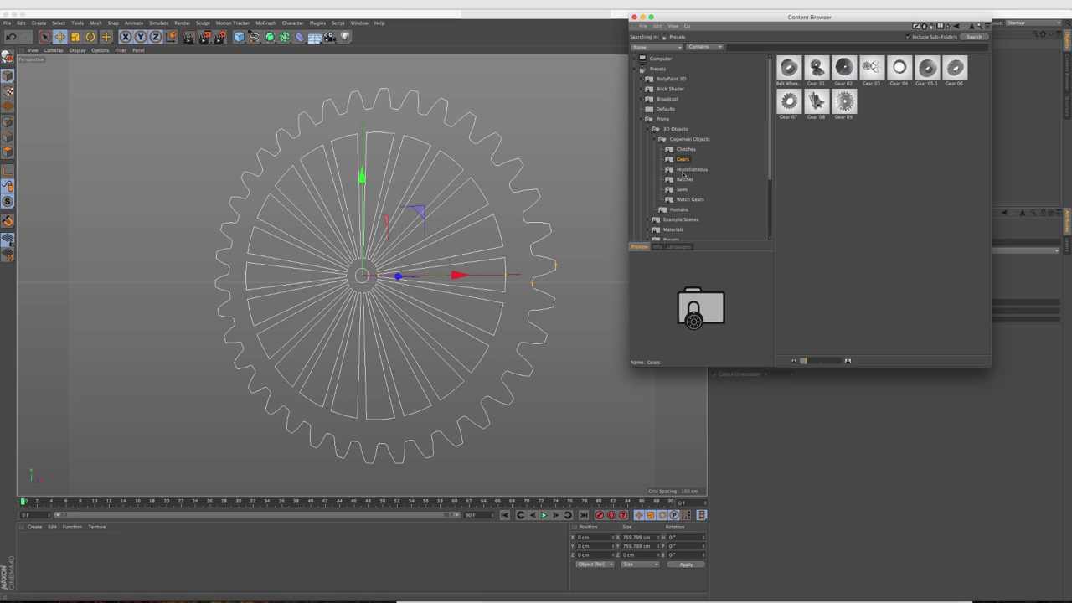
left_click(685, 170)
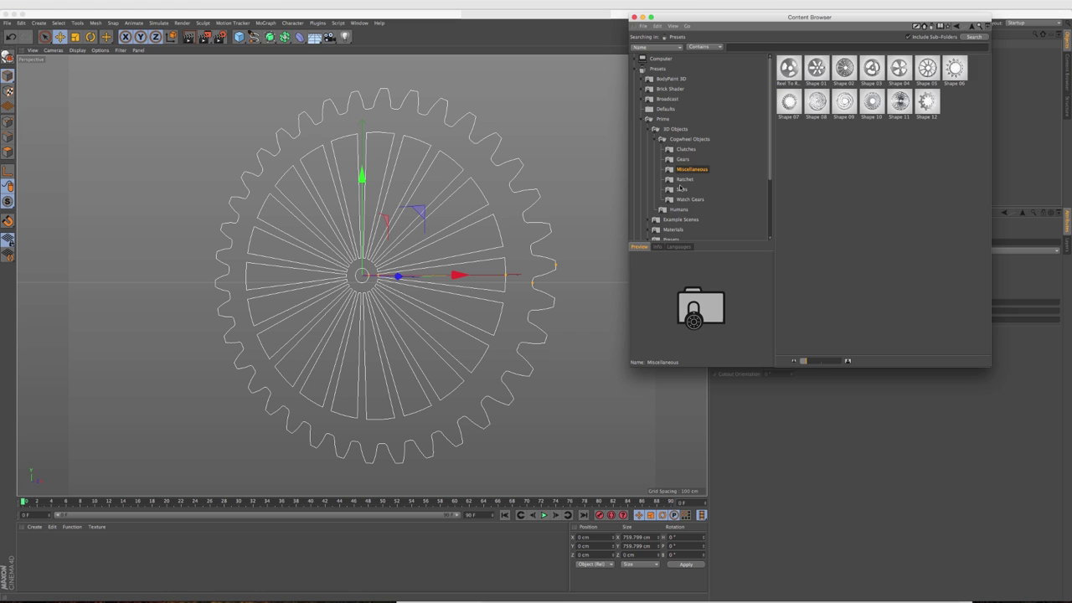
left_click(681, 189)
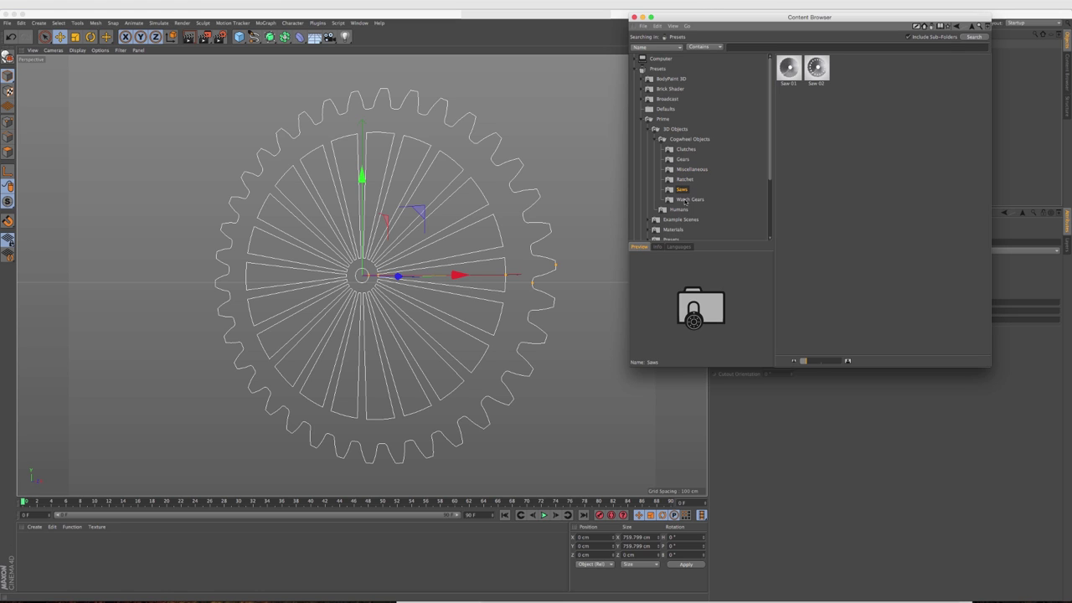
left_click(686, 200)
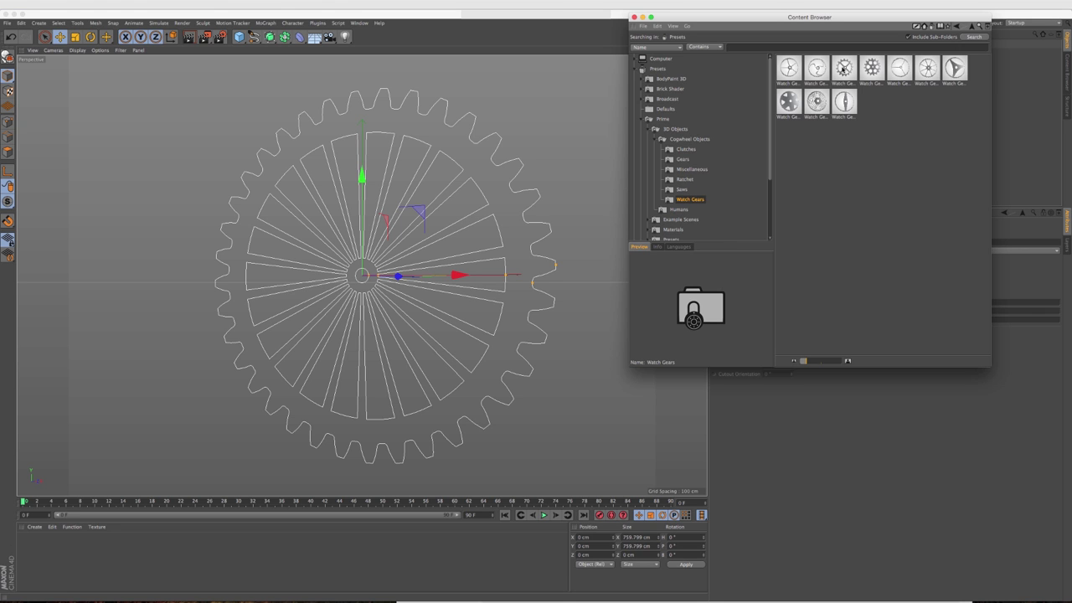
double_click(872, 68)
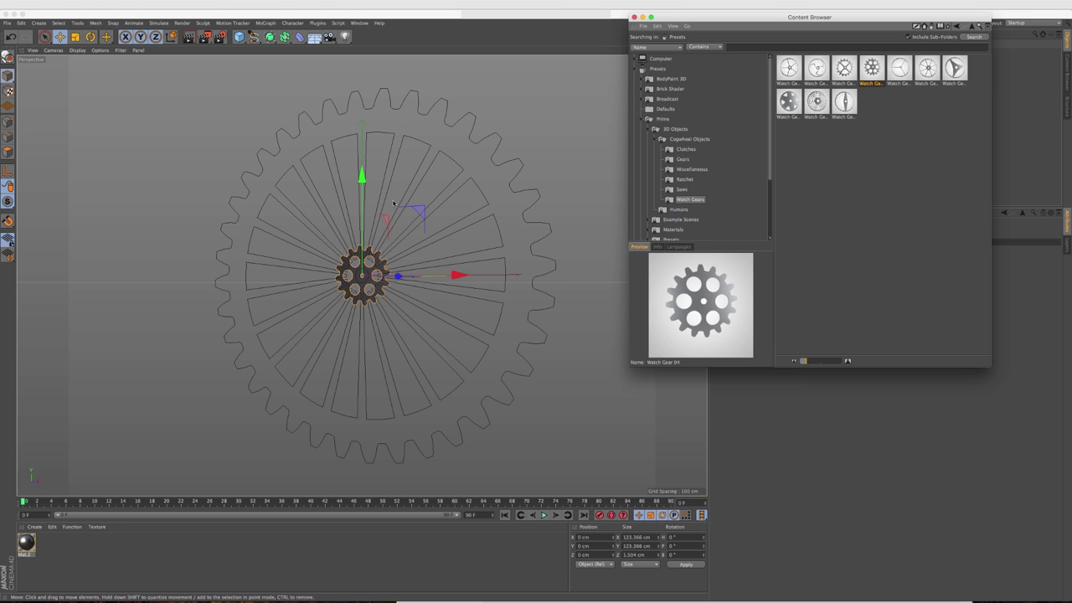
left_click(634, 17)
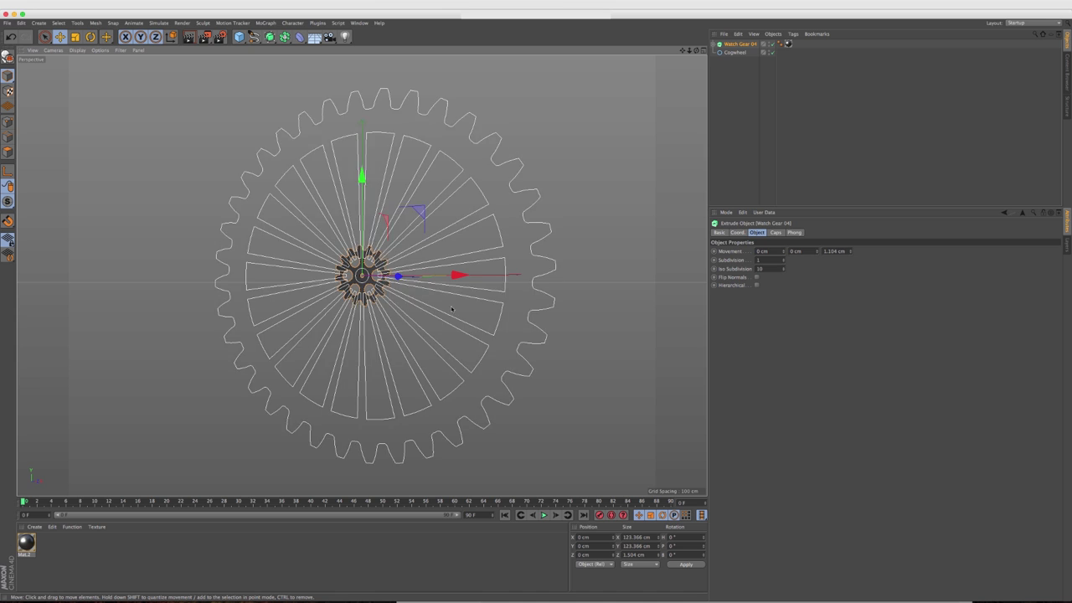
Expand the Watch Gear 04 object and select its child Cogwheel spline to show its inlay settings.
left_click(713, 44)
left_click(739, 53)
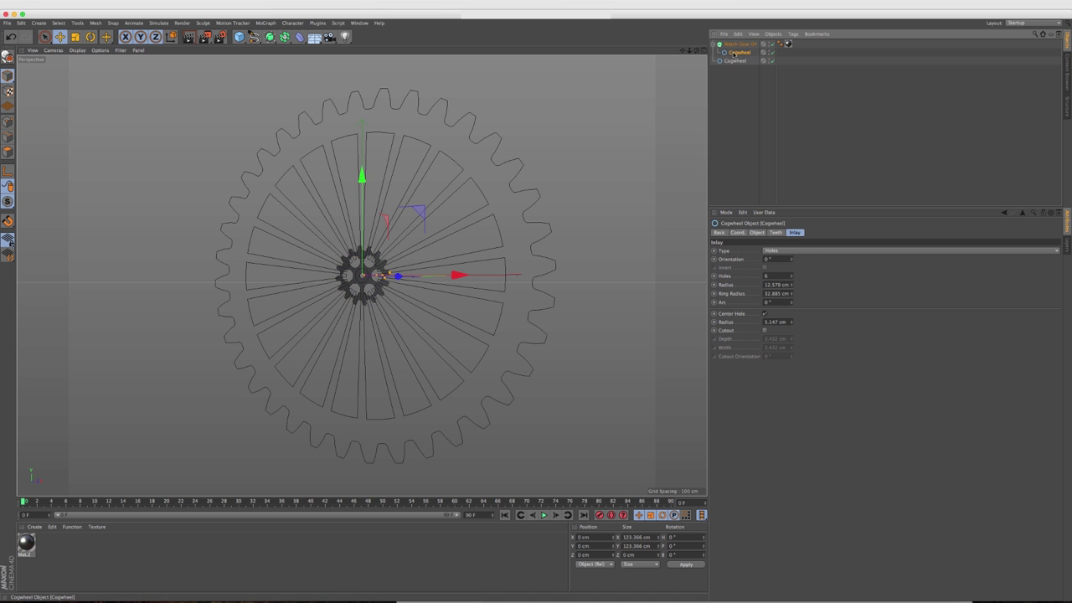
Disable the standalone Cogwheel spline and shrink the Watch Gear 04 cogwheel to about 119 cm across.
scroll(486, 266, "up", 2)
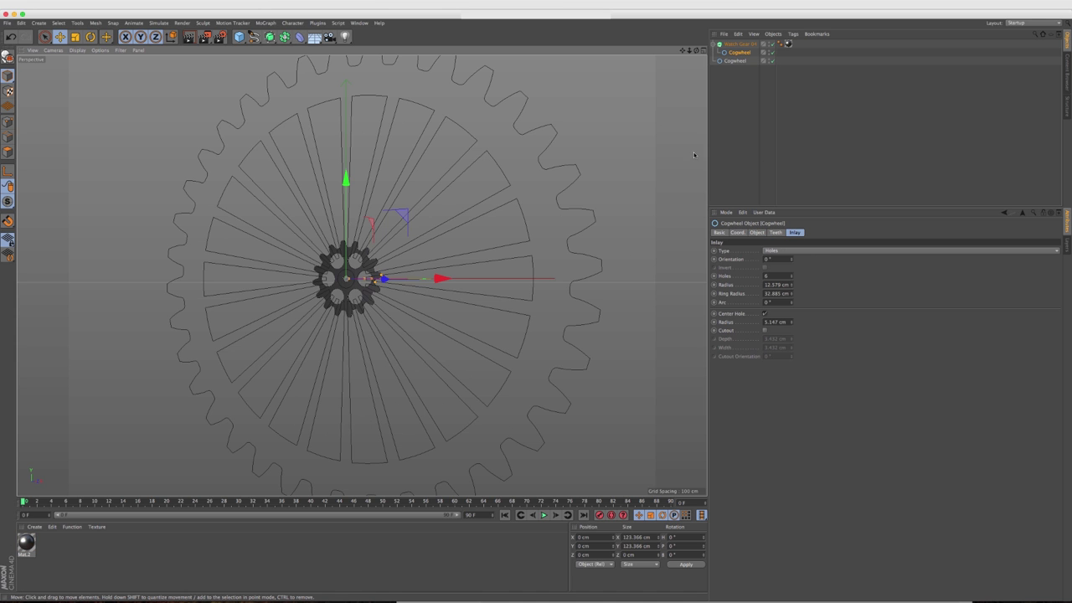
left_click(772, 59)
scroll(362, 286, "up", 3)
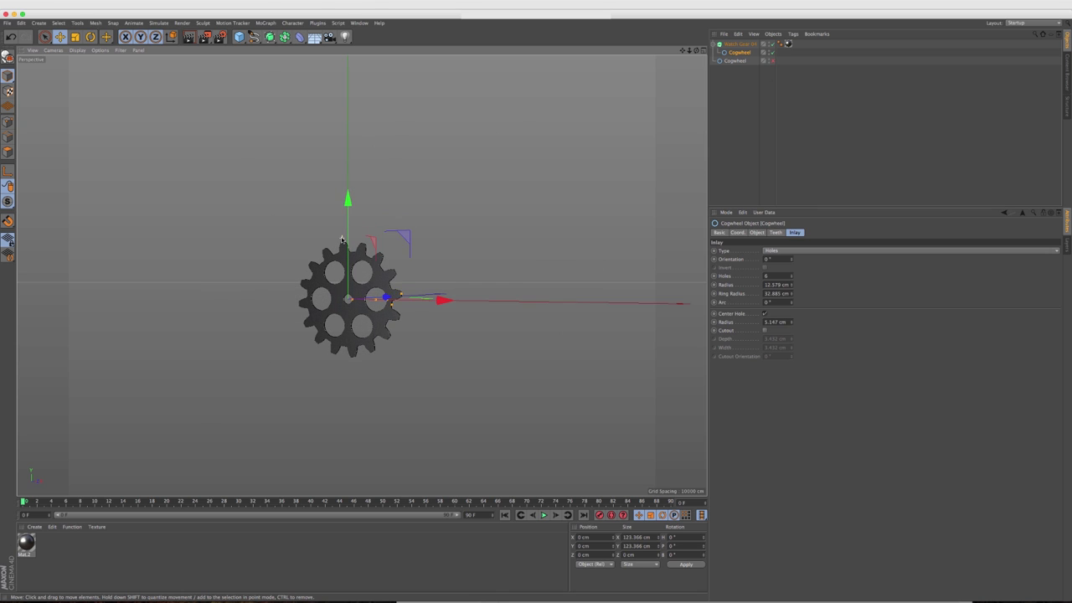
middle_click_drag(362, 285, 367, 211, "alt")
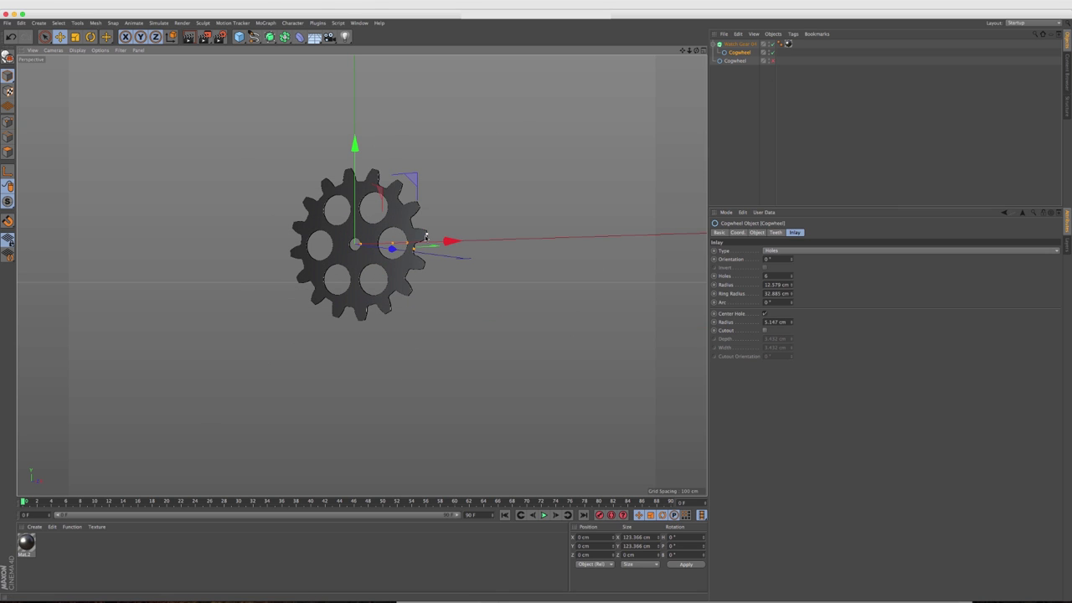
mouse_move(426, 237)
left_mouse_down()
mouse_move(436, 236)
mouse_move(426, 235)
left_mouse_up()
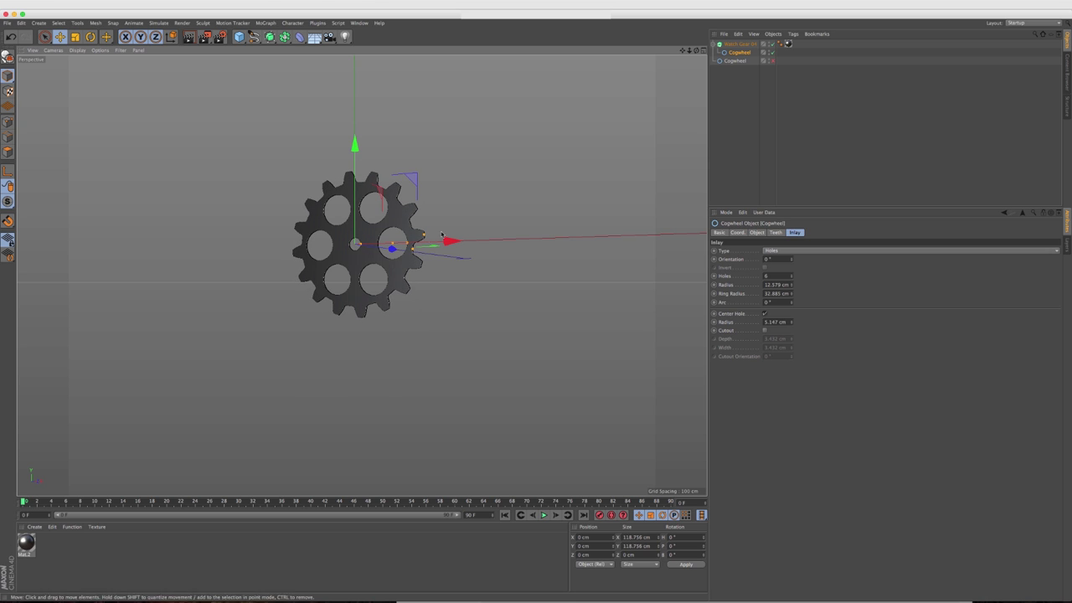
Delete the Watch Gear 04 object and re-enable the remaining Cogwheel spline with it selected.
left_click(741, 44)
key("Delete")
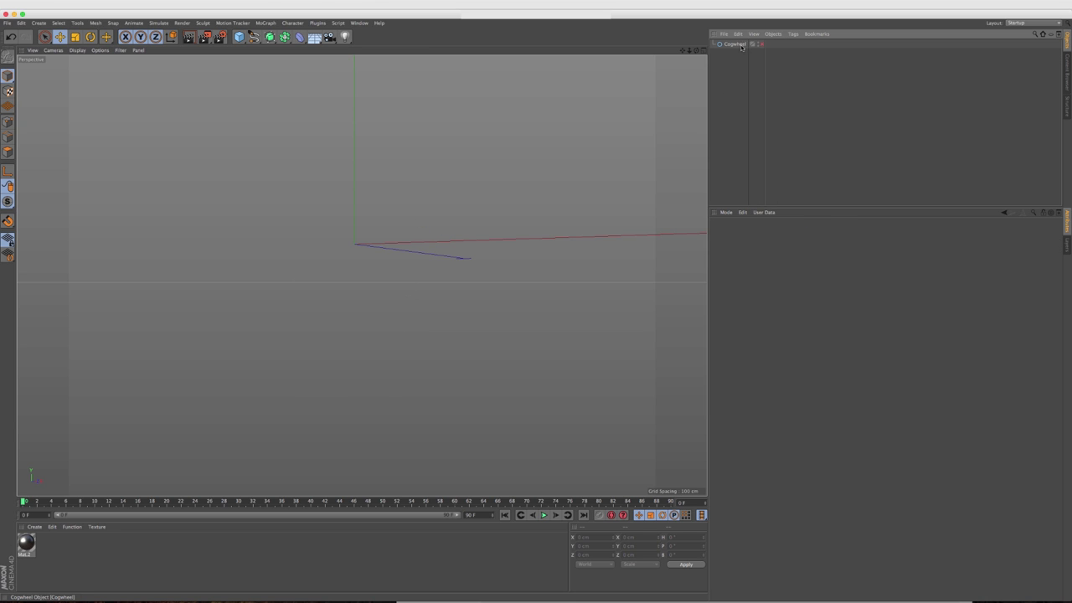
left_click(734, 43)
scroll(394, 236, "down", 10)
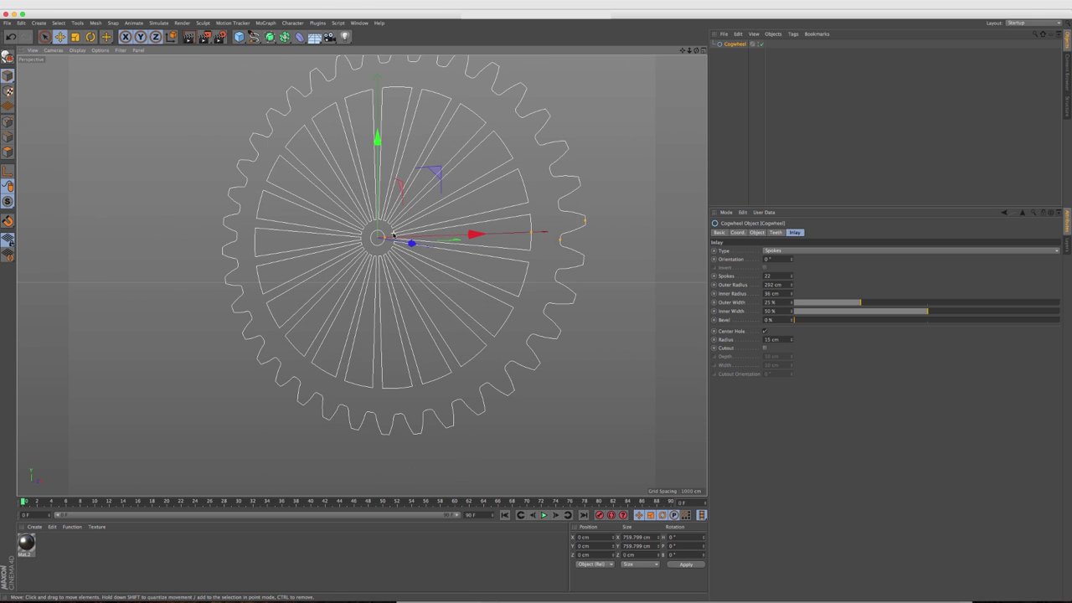
Put the Cogwheel spline into an Extrude object and set its Z movement to 54 cm.
scroll(394, 236, "down", 4)
left_click_drag(538, 149, 543, 167, "alt")
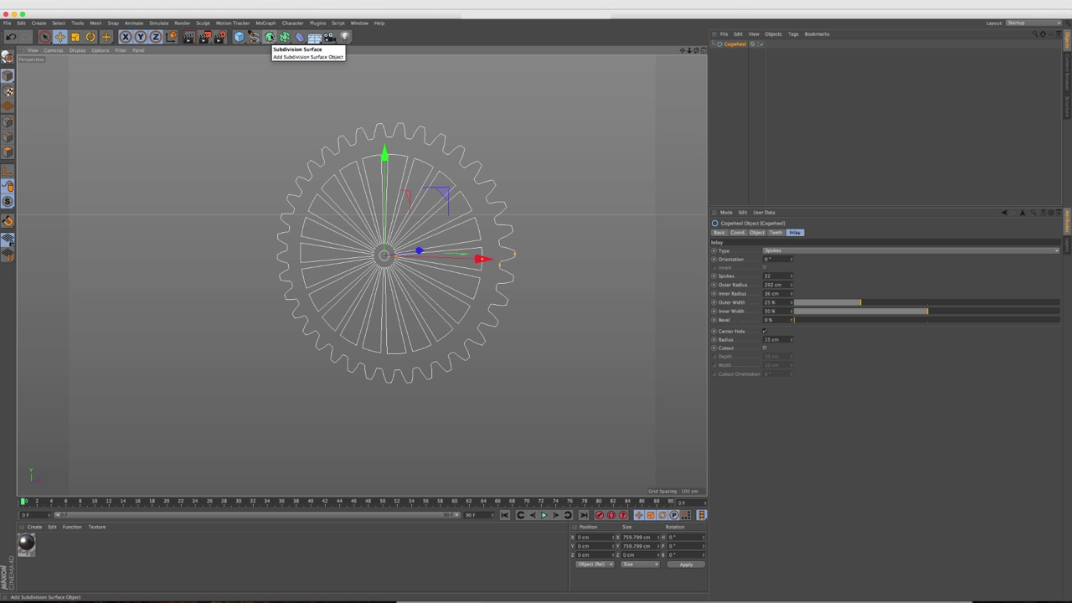
left_click_drag(270, 37, 362, 49)
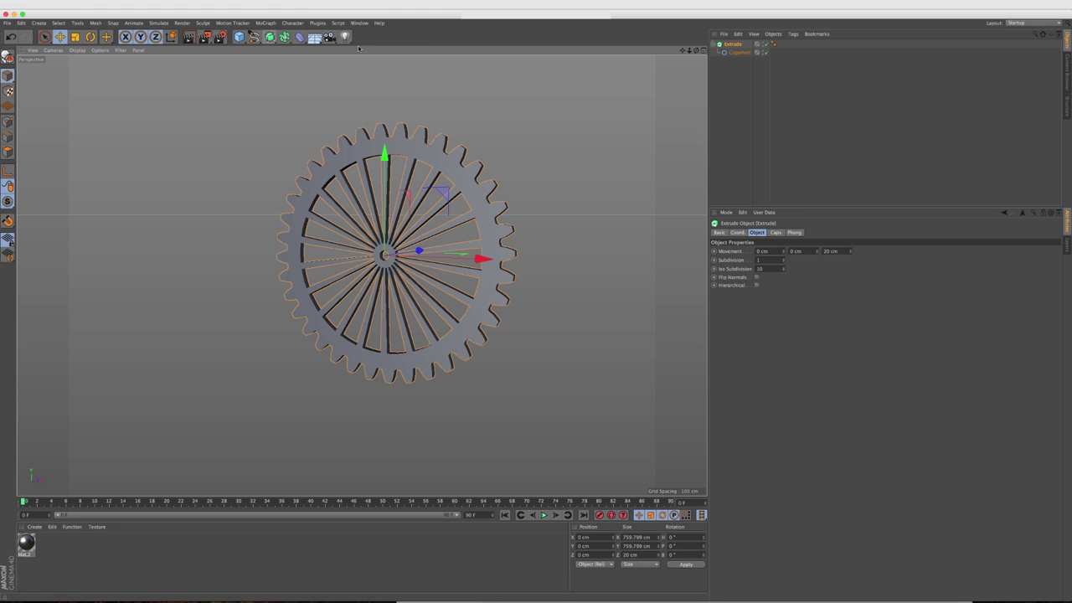
left_click_drag(609, 128, 576, 139, "alt")
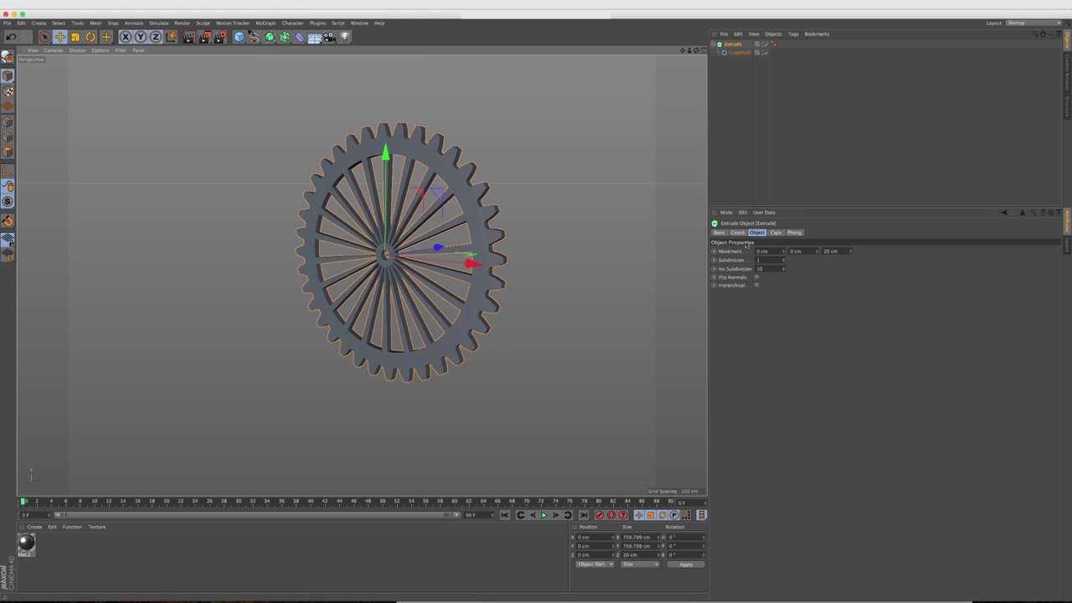
left_click_drag(850, 252, 851, 227)
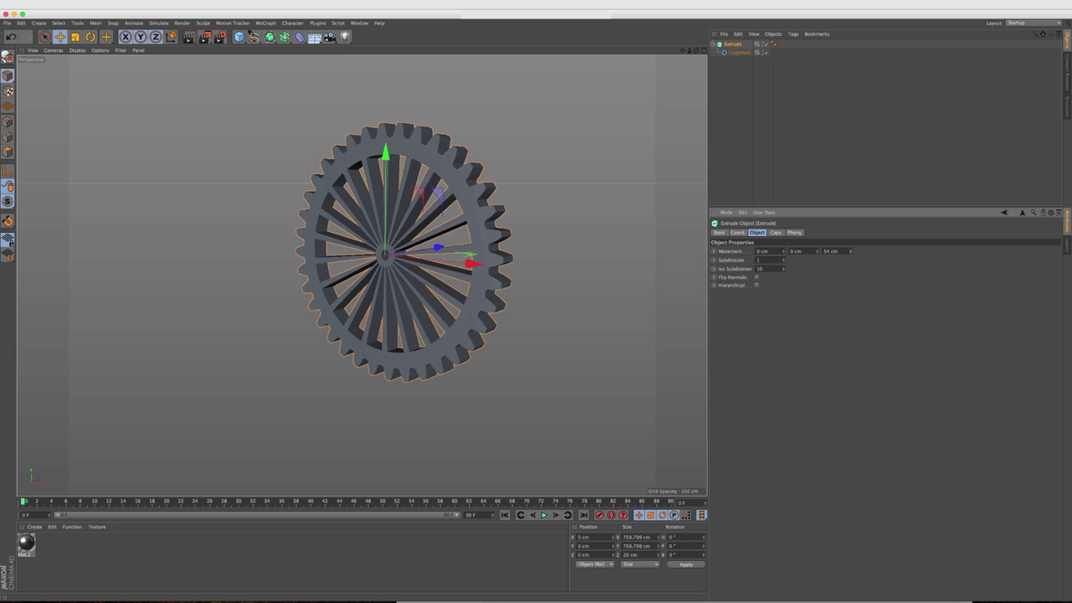
Set both the start and end caps of the Extrude object to Fillet Cap.
left_click(776, 232)
left_click(794, 251)
left_click(794, 285)
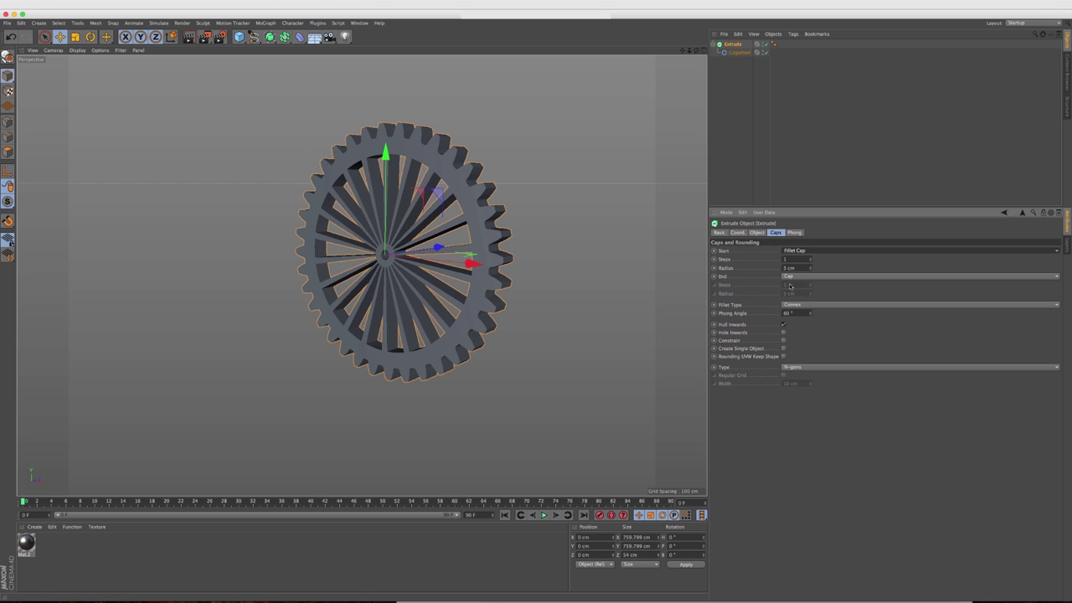
left_click(791, 276)
left_click(794, 311)
Give the start and end fillets of the Extrude object 5 steps and a 1 cm radius each.
left_click_drag(789, 260, 756, 257)
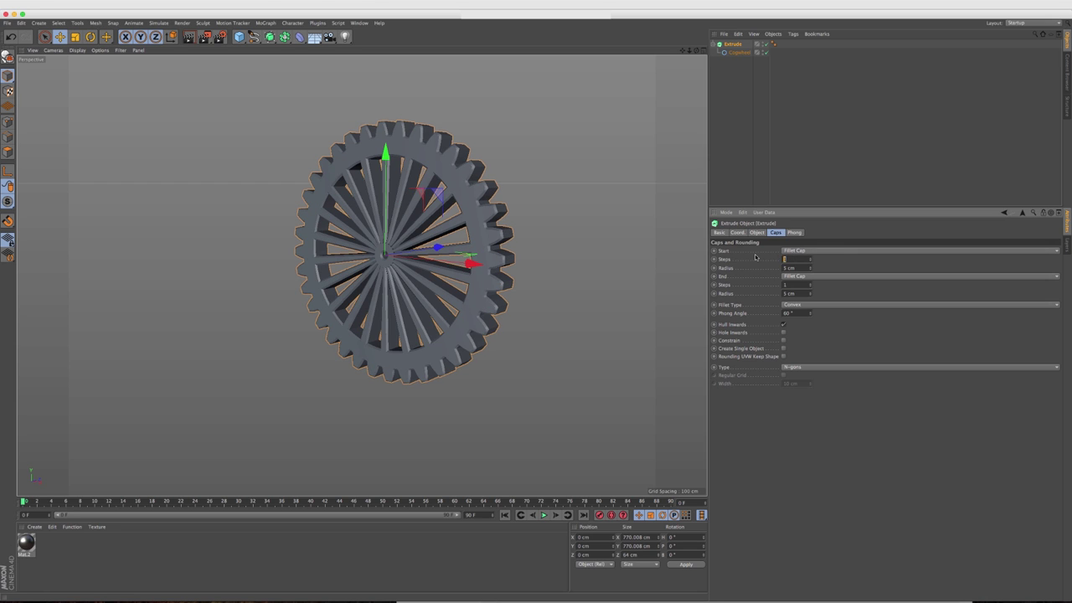
type("5")
key("Tab")
type("1")
key("Tab")
key("Tab")
type("5")
key("Tab")
type("1")
key("Return")
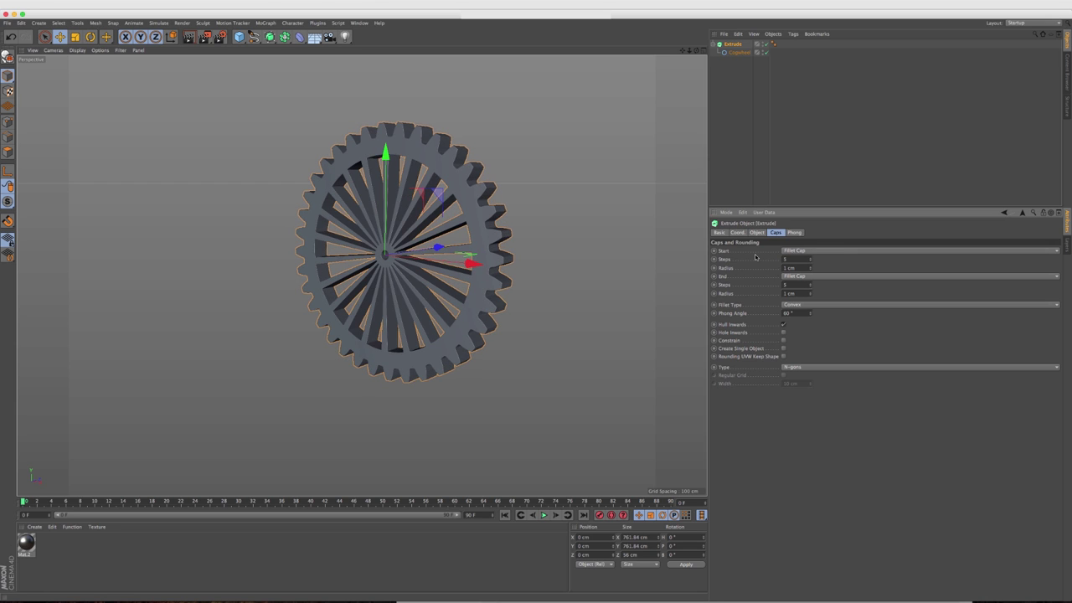
Rename the Extrude object as Gear_01.
left_click_drag(438, 264, 470, 285, "alt")
scroll(466, 259, "down", 2)
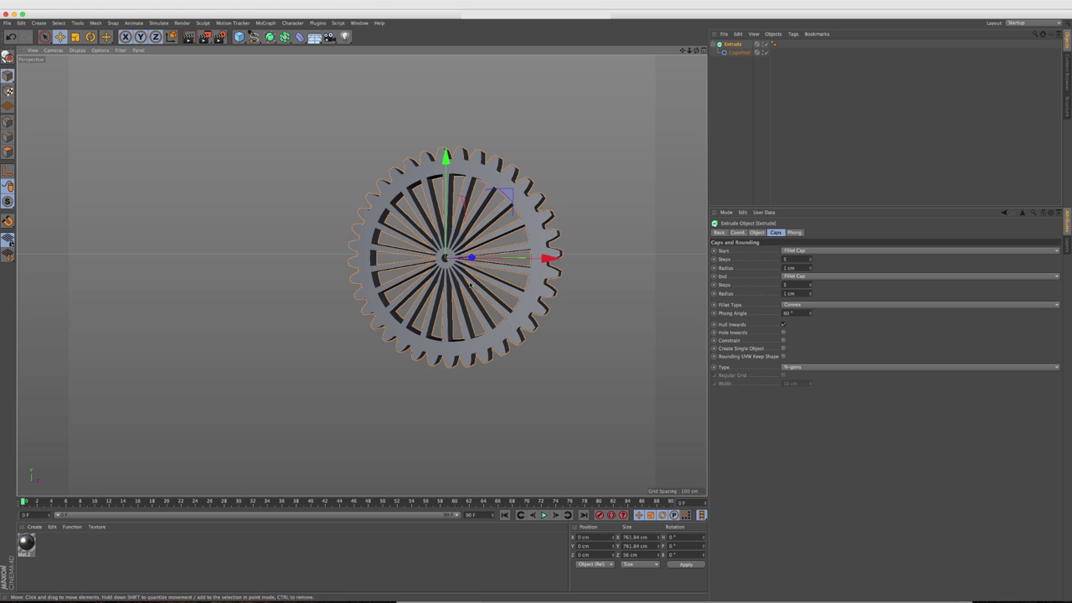
double_click(734, 44)
type("Gear")
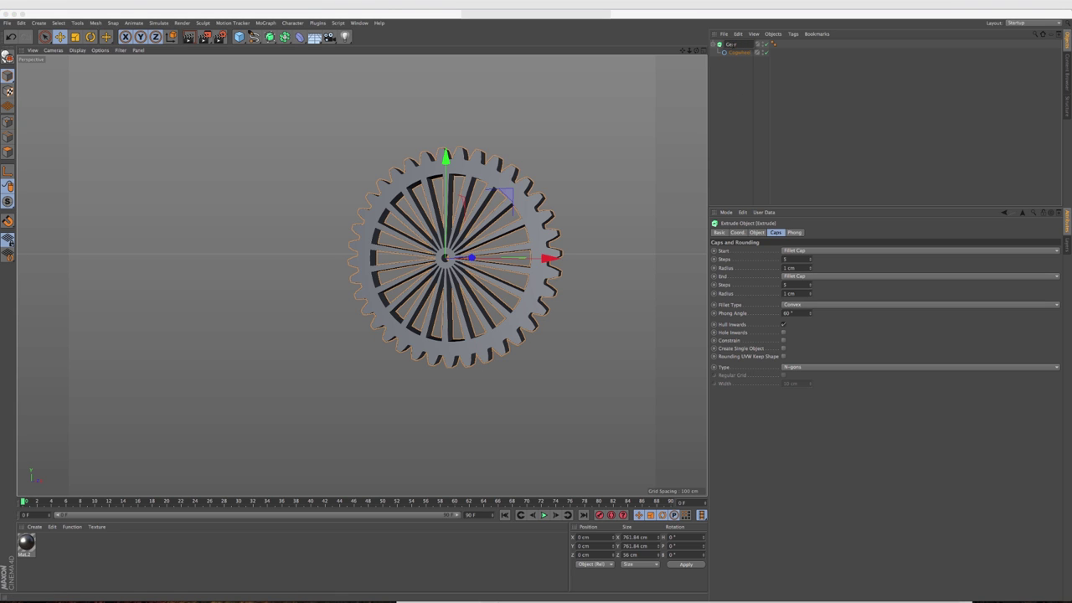
type("_01")
key("Return")
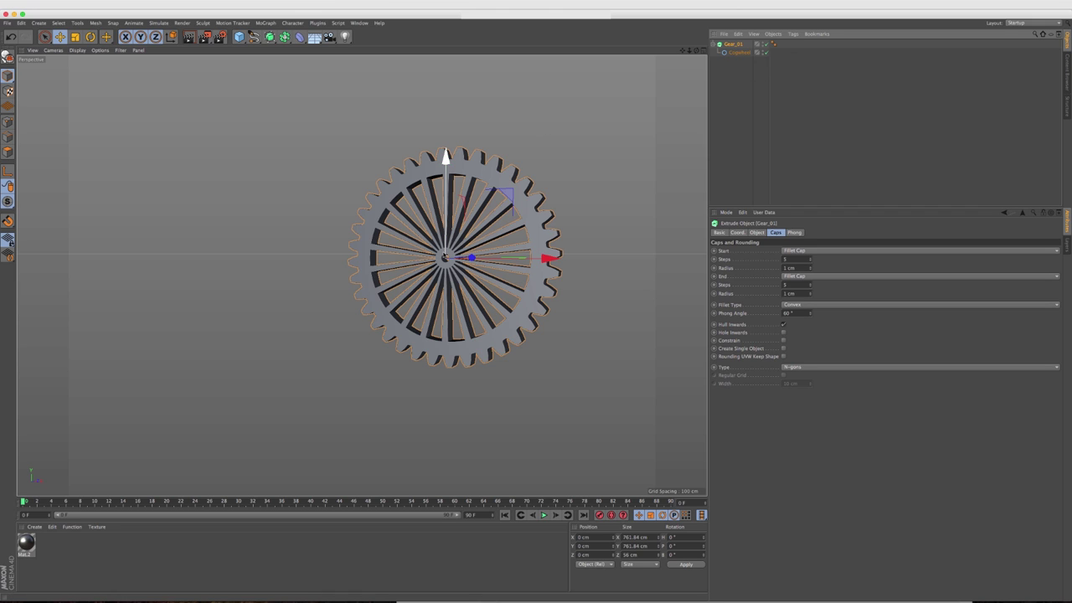
Duplicate the collapsed Gear_01 and move the copy along X to about -743 cm so its teeth mesh with the original.
left_click(714, 45)
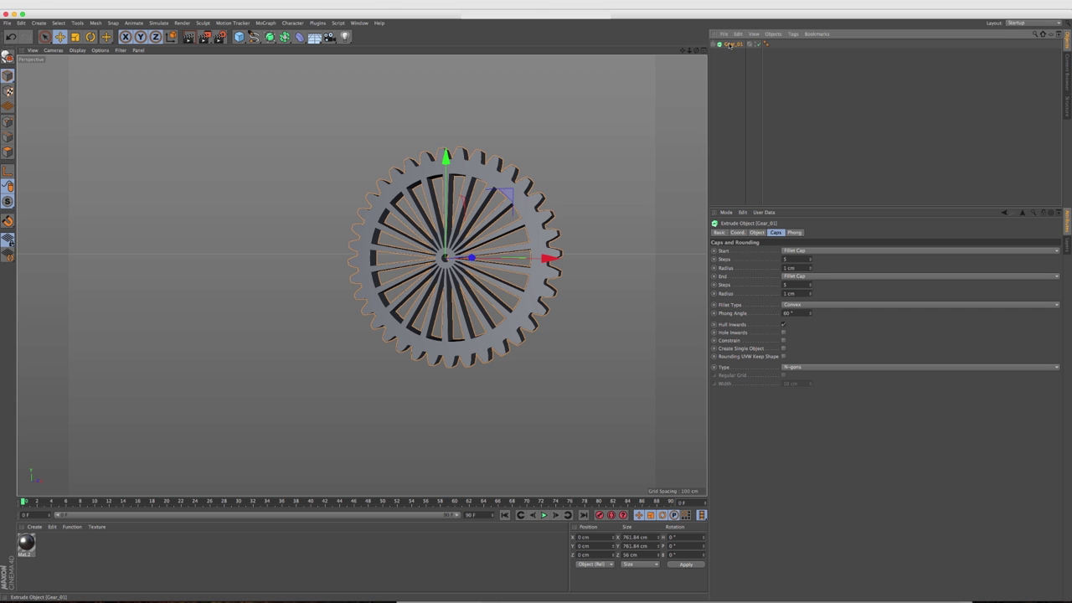
key("super+c")
key("super+v")
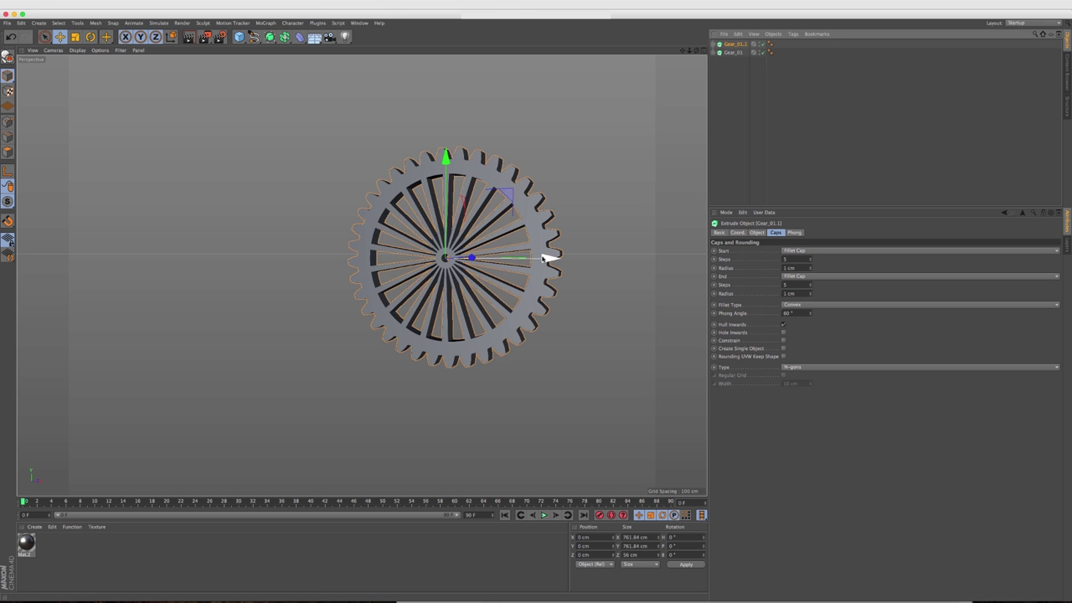
left_click_drag(551, 258, 375, 256)
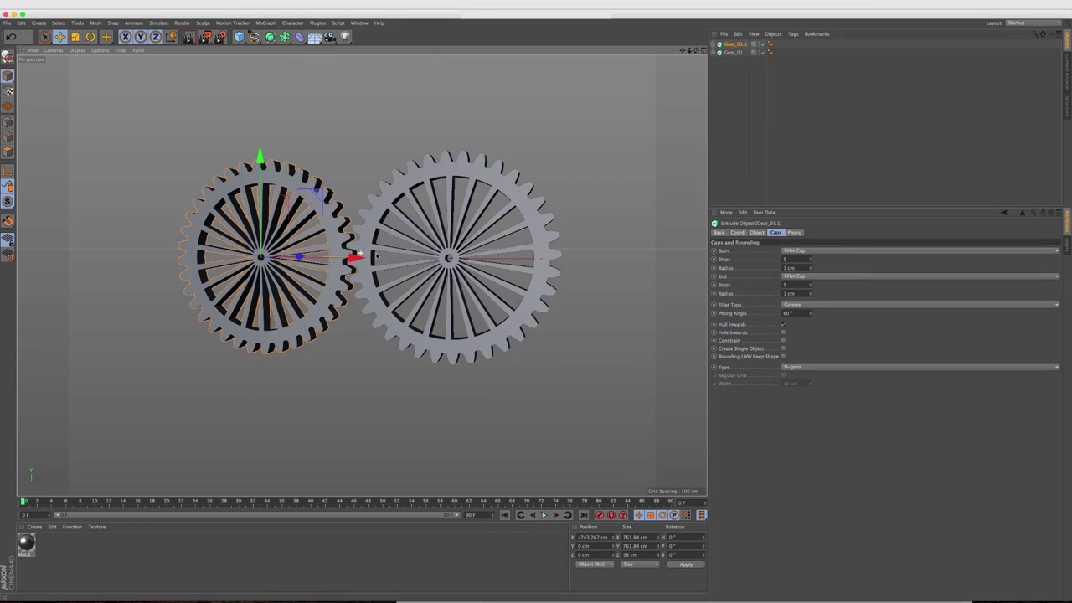
scroll(373, 257, "up", 3)
middle_click_drag(373, 256, 384, 258, "alt")
left_click_drag(384, 257, 384, 254, "alt")
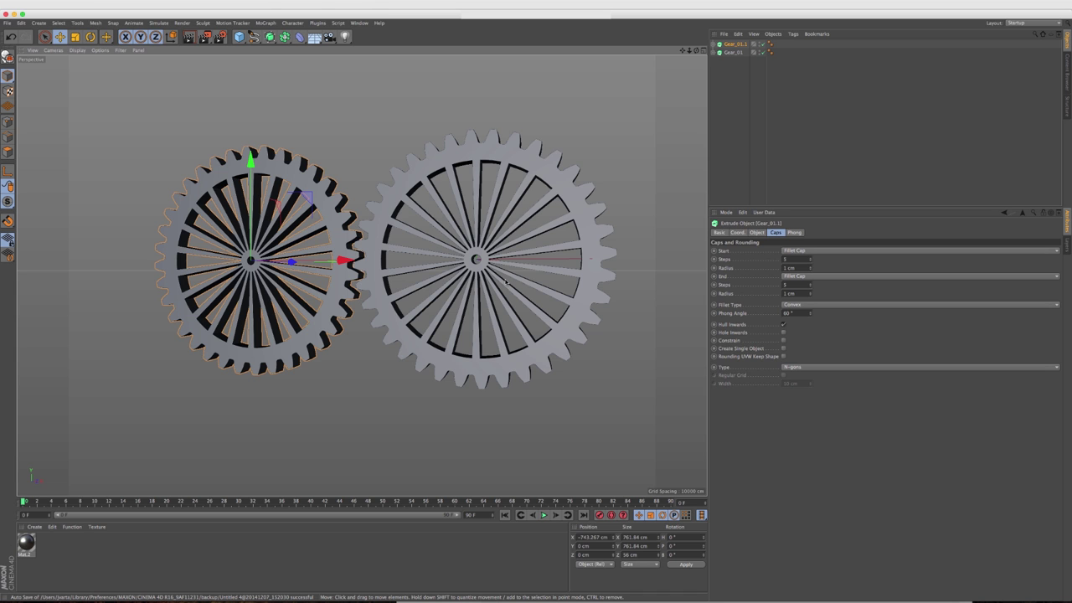
left_click_drag(477, 260, 480, 262, "alt")
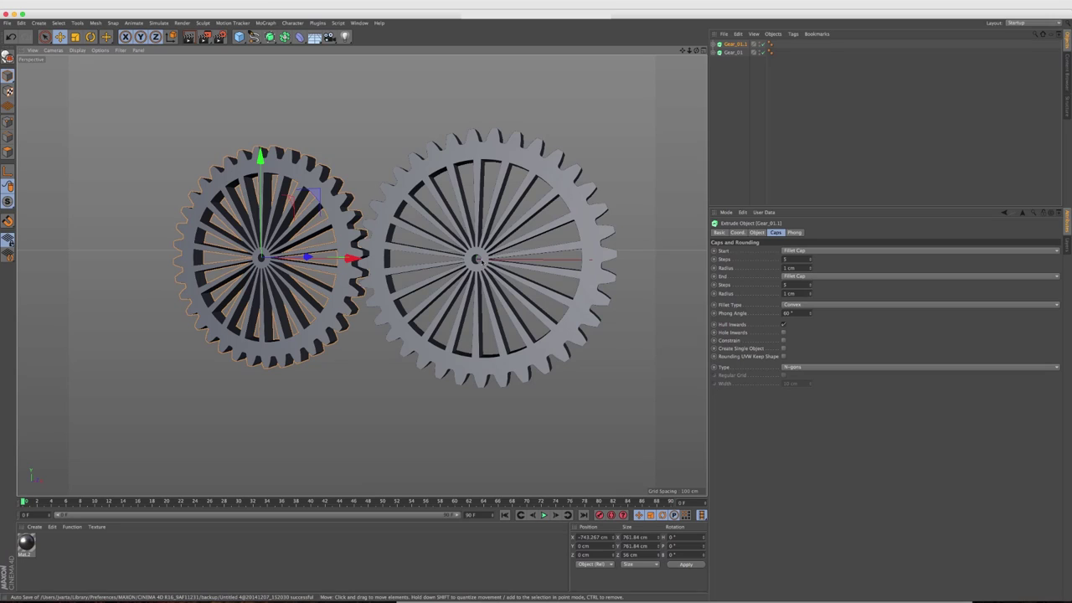
Rename the duplicated gear as Gear_02 and deselect it.
double_click(737, 43)
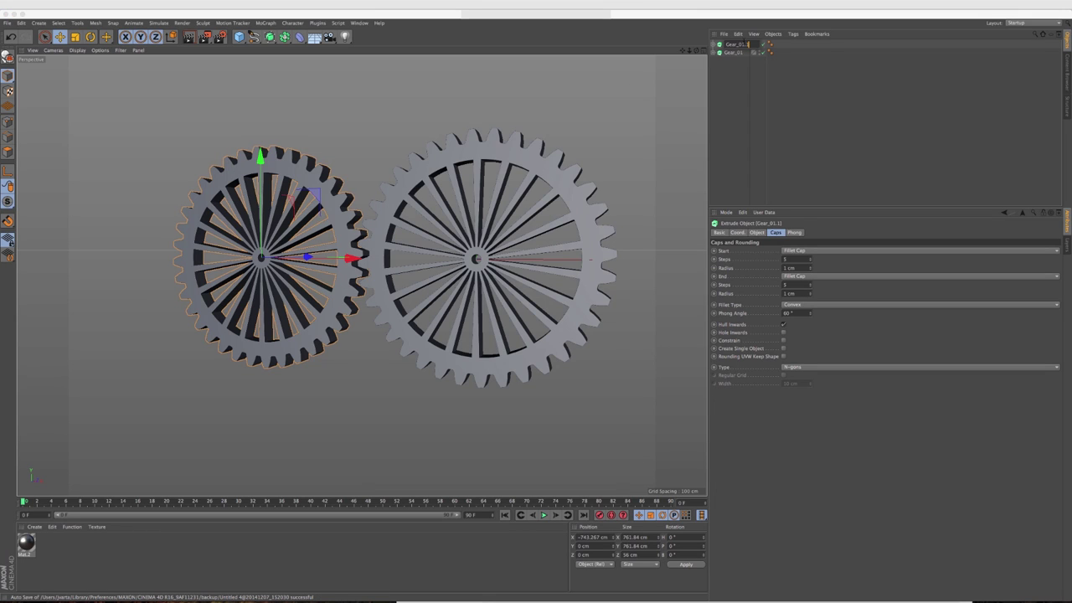
key("Return")
left_click(739, 81)
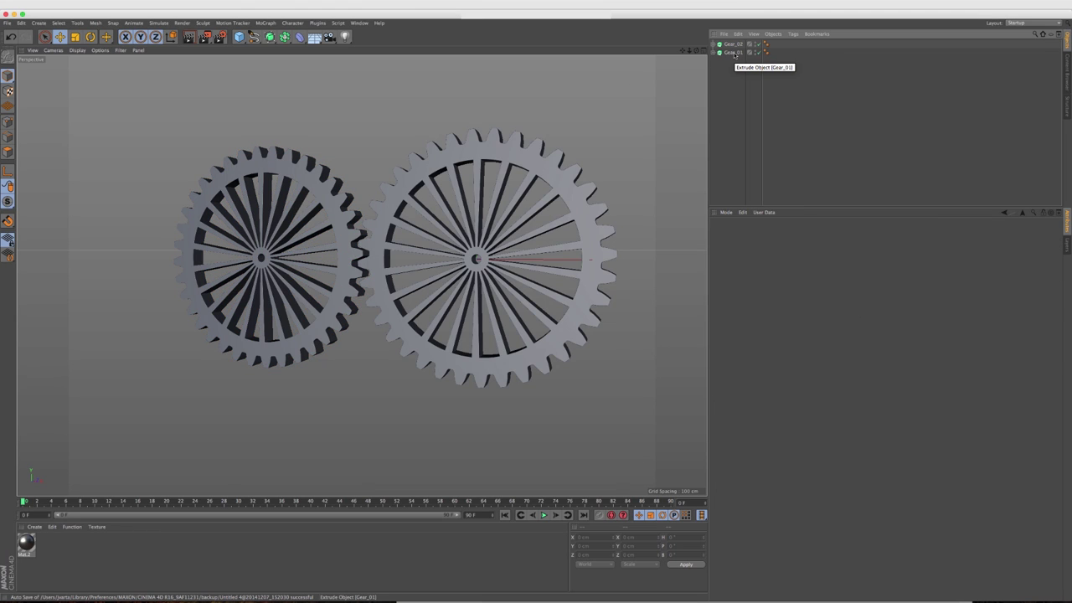
Add a dynamics Motor object and assign Gear_01 as its Object A.
left_click(158, 23)
mouse_move(159, 48)
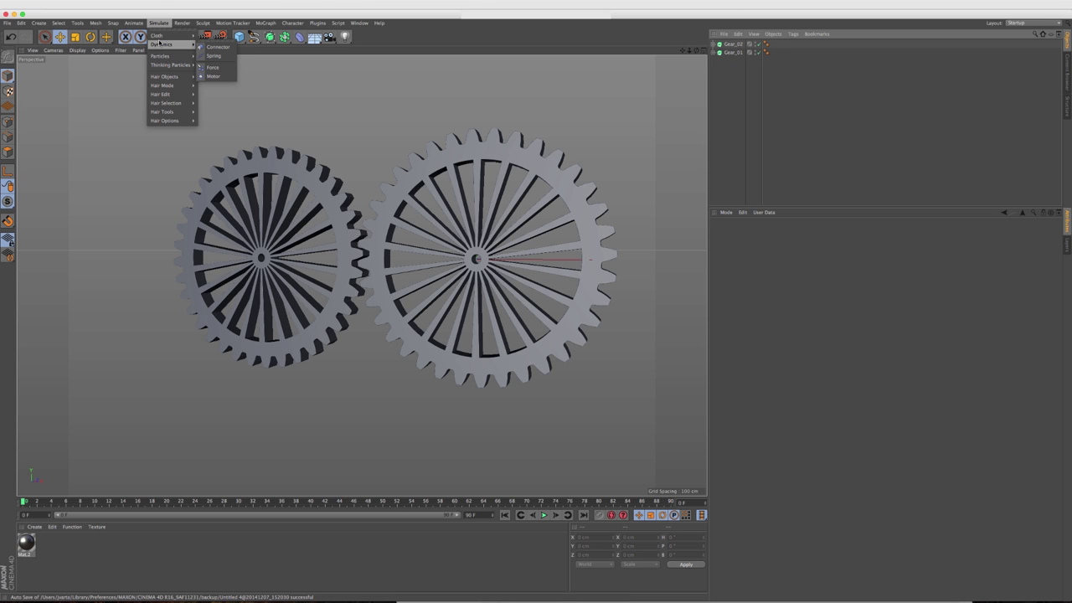
left_click(216, 76)
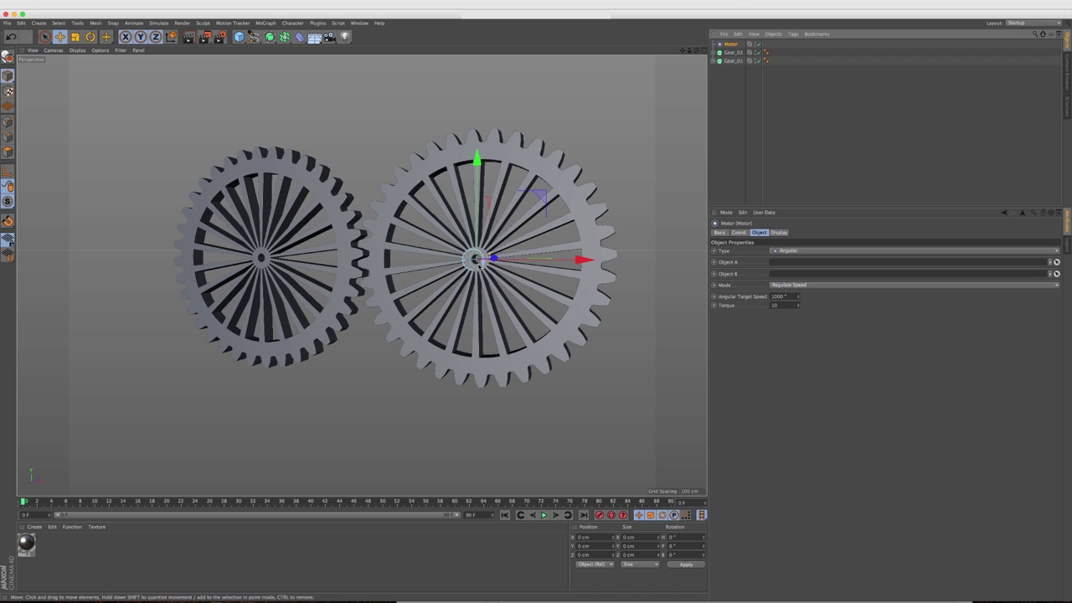
mouse_move(479, 265)
left_mouse_down("alt")
mouse_move(495, 297)
mouse_move(484, 274)
left_mouse_up("alt")
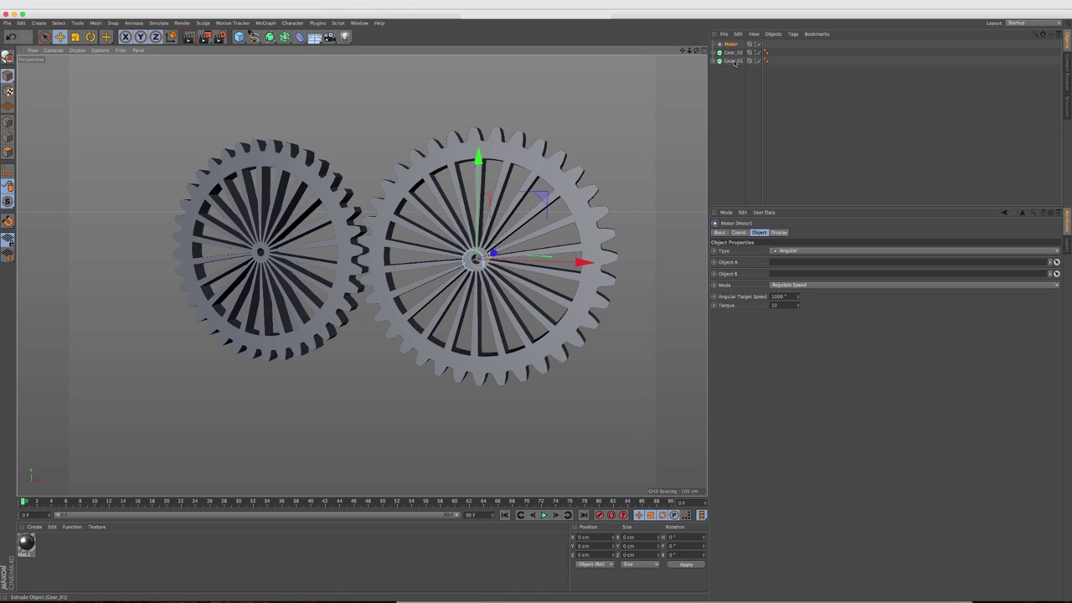
left_click_drag(734, 63, 791, 262)
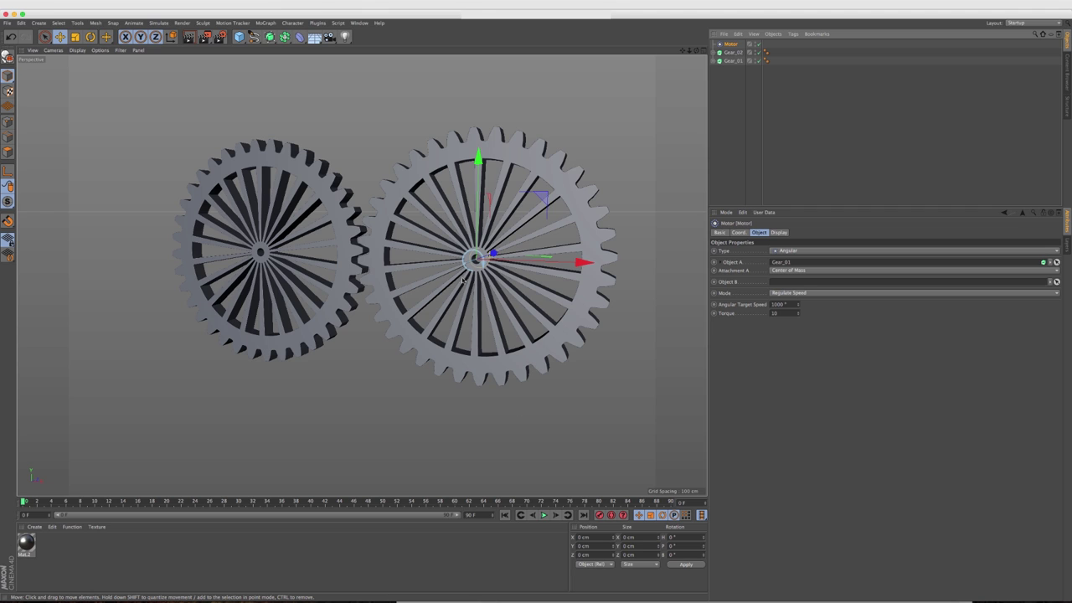
Play the animation to test the motor on Gear_01, and return to the first frame.
left_click(544, 515)
left_click(543, 515)
left_click(505, 515)
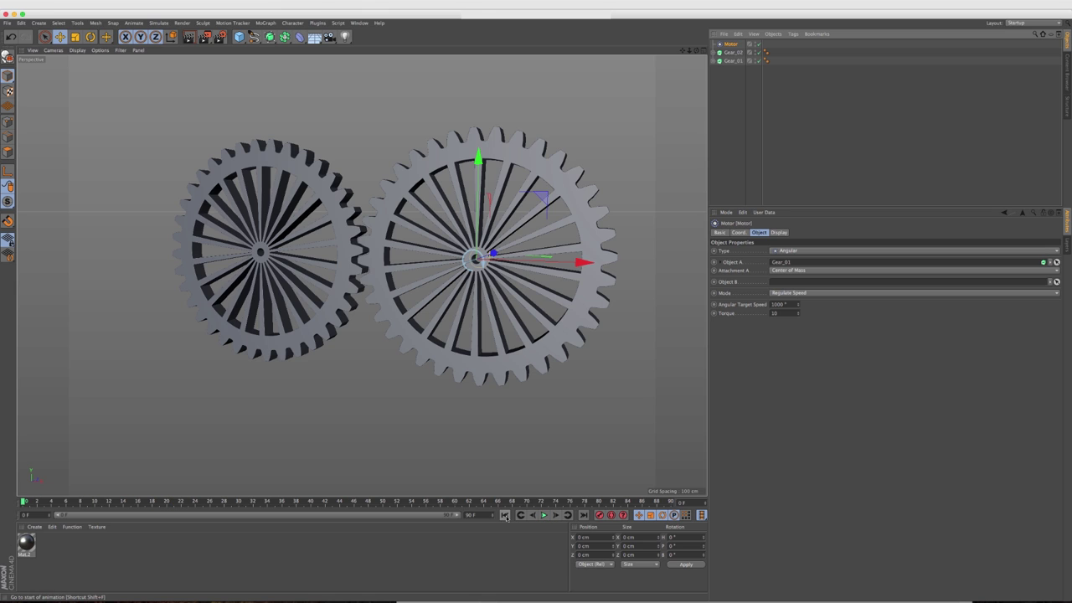
Add a Rigid Body simulation tag to Gear_01 and place it after the existing Phong tag.
left_click(734, 61)
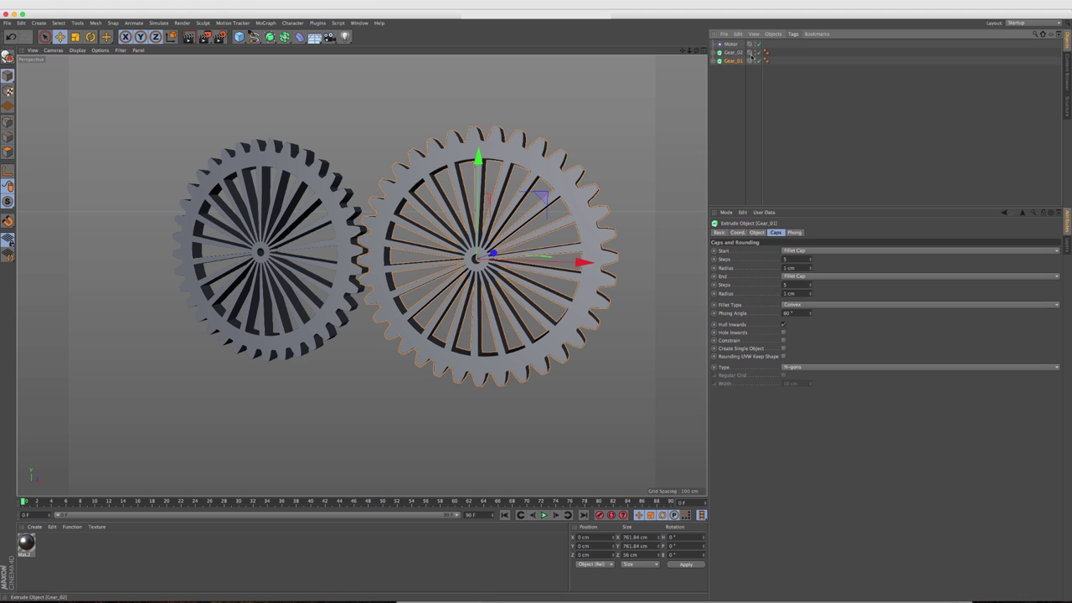
left_click(792, 34)
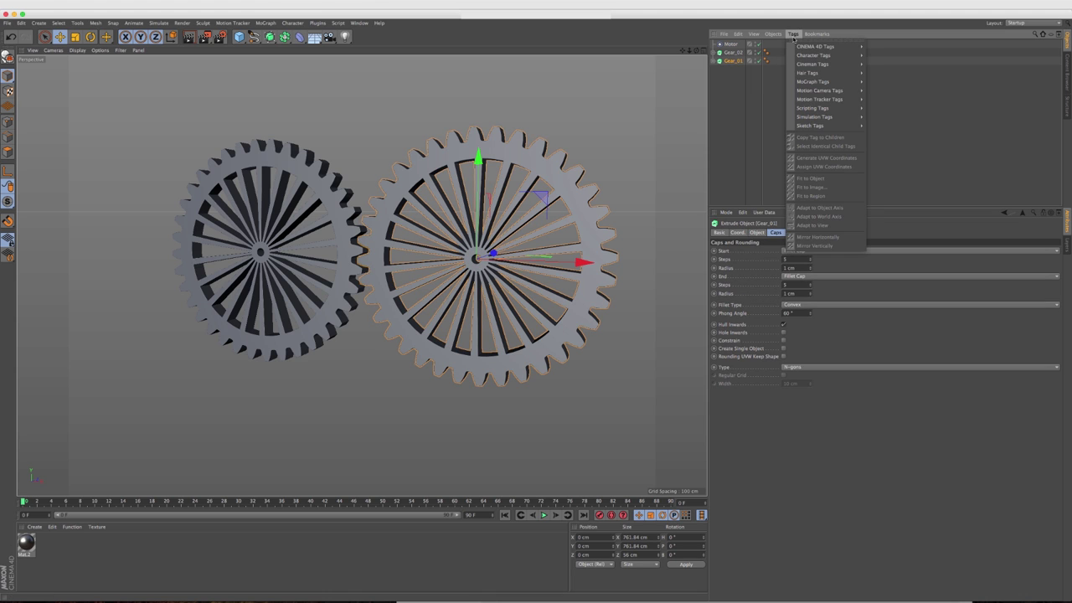
mouse_move(796, 118)
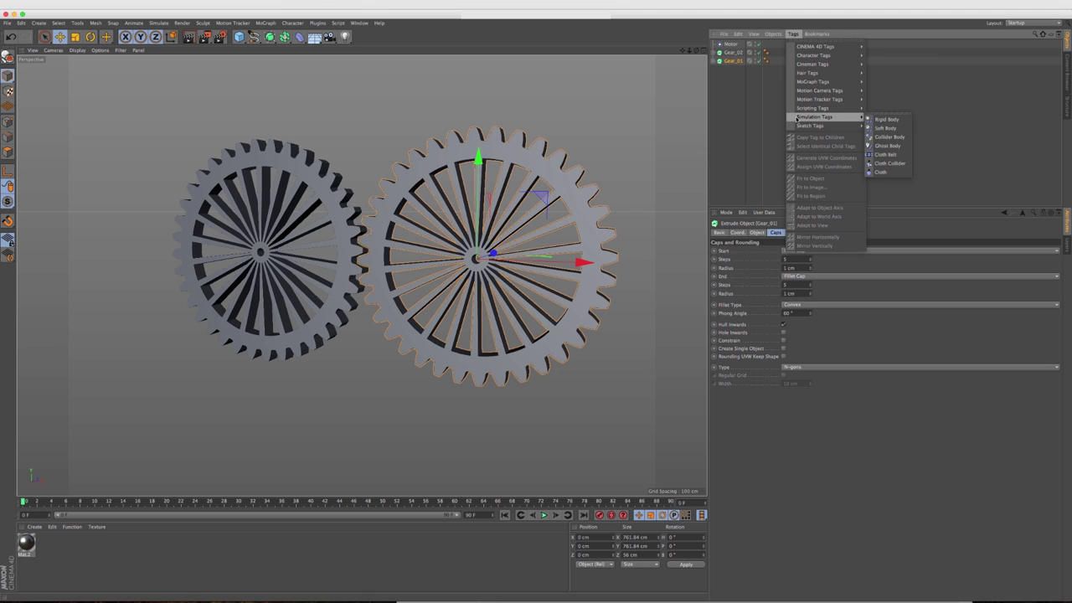
left_click(876, 119)
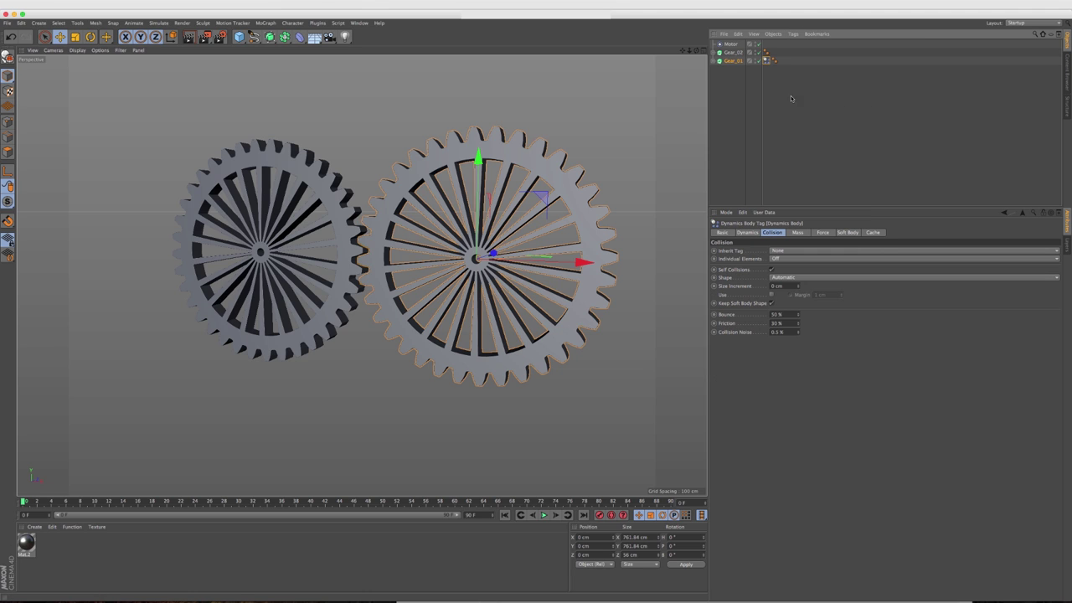
left_click_drag(766, 60, 775, 65)
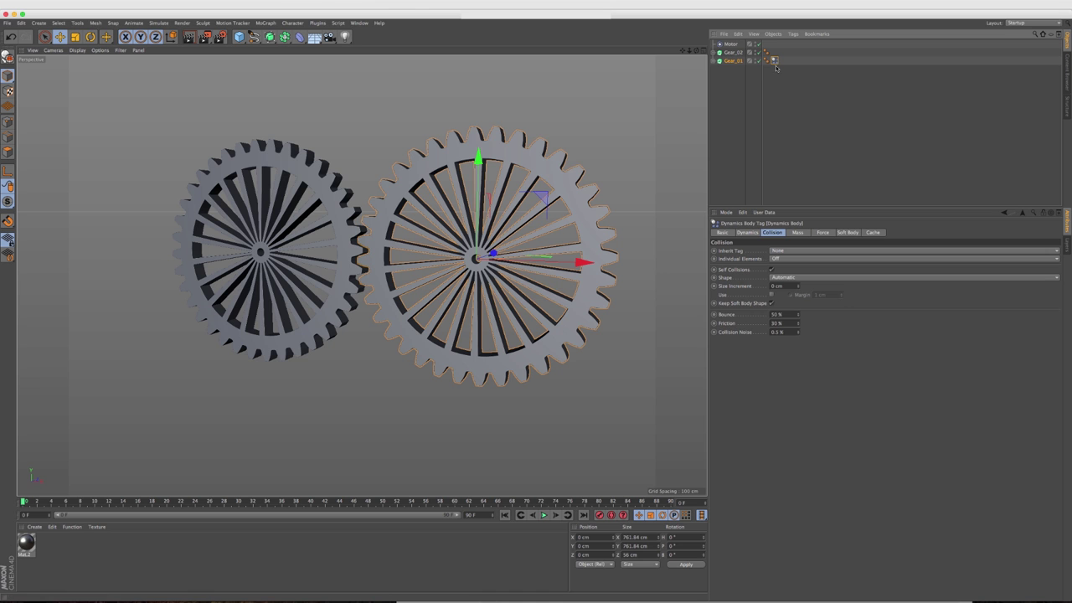
Play the simulation to check the motion of Gear_01 as a rigid body, and rewind to frame 0.
left_click(544, 516)
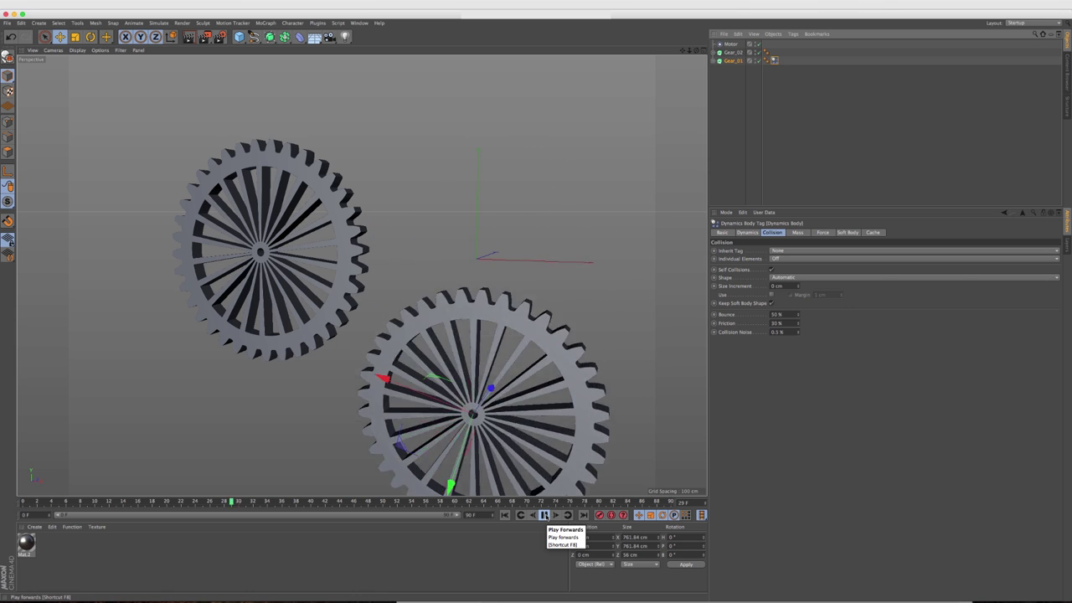
left_click(543, 515)
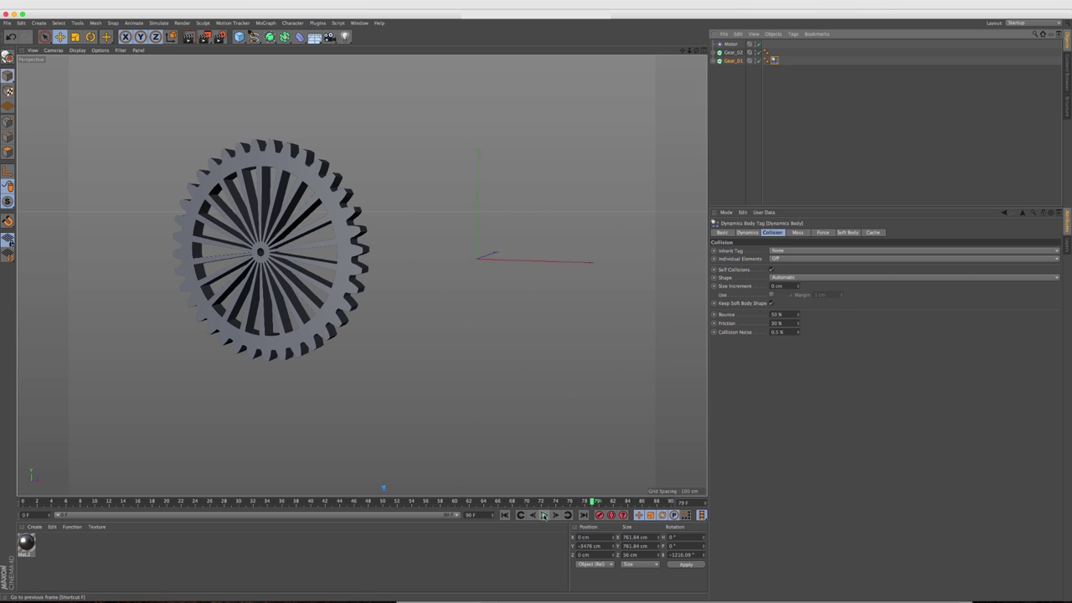
left_click(505, 515)
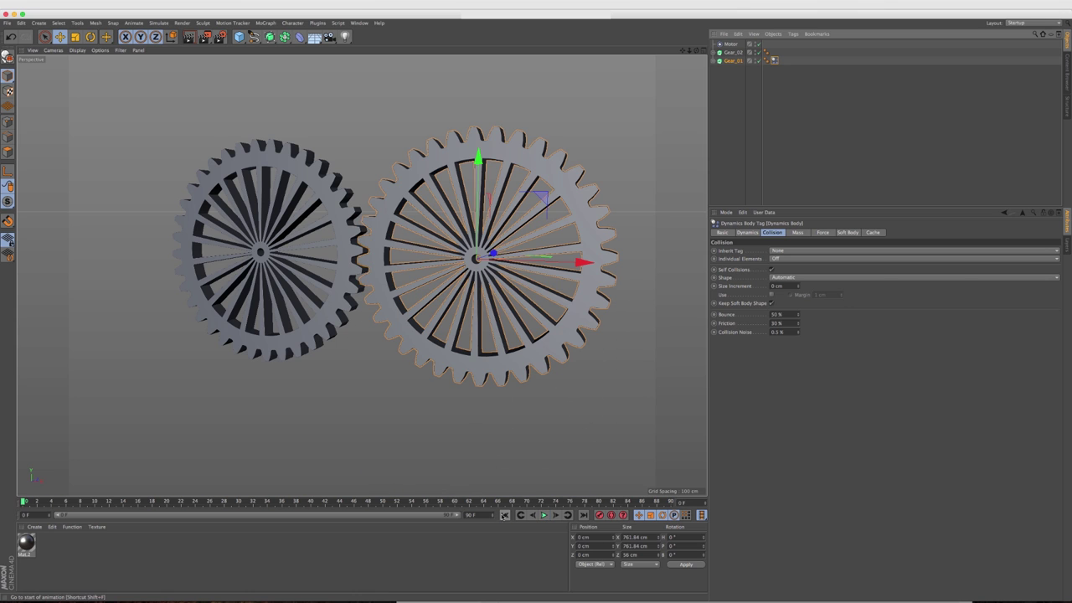
Add a dynamics Connector of the Hinge type at Gear_01's center and assign Gear_01 as its Object A.
left_click(158, 23)
mouse_move(158, 43)
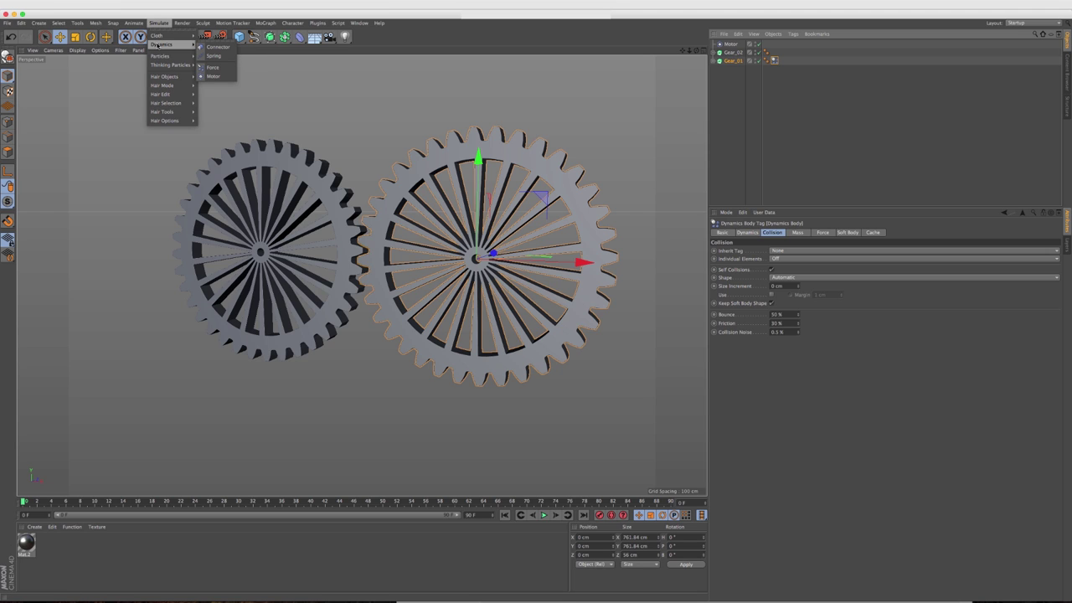
left_click(217, 47)
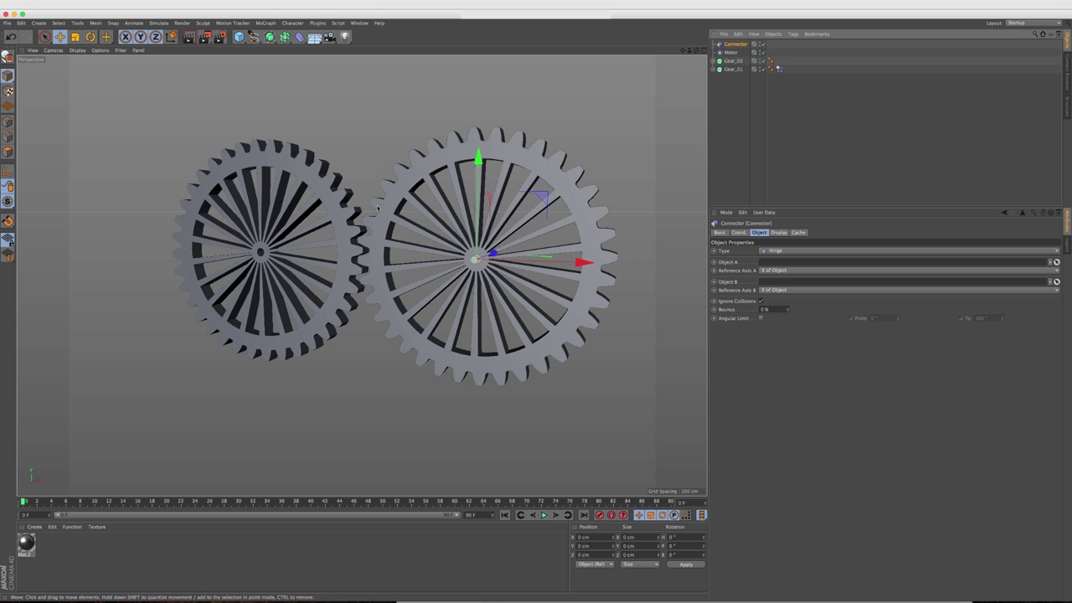
mouse_move(476, 263)
left_mouse_down("alt")
mouse_move(453, 282)
mouse_move(476, 263)
left_mouse_up("alt")
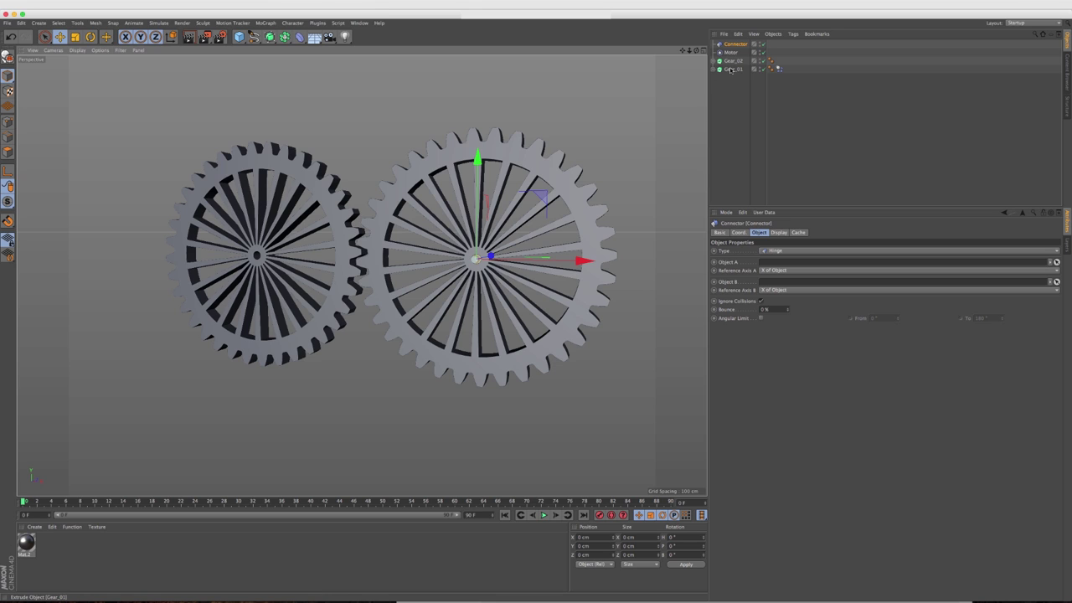
left_click_drag(731, 70, 765, 263)
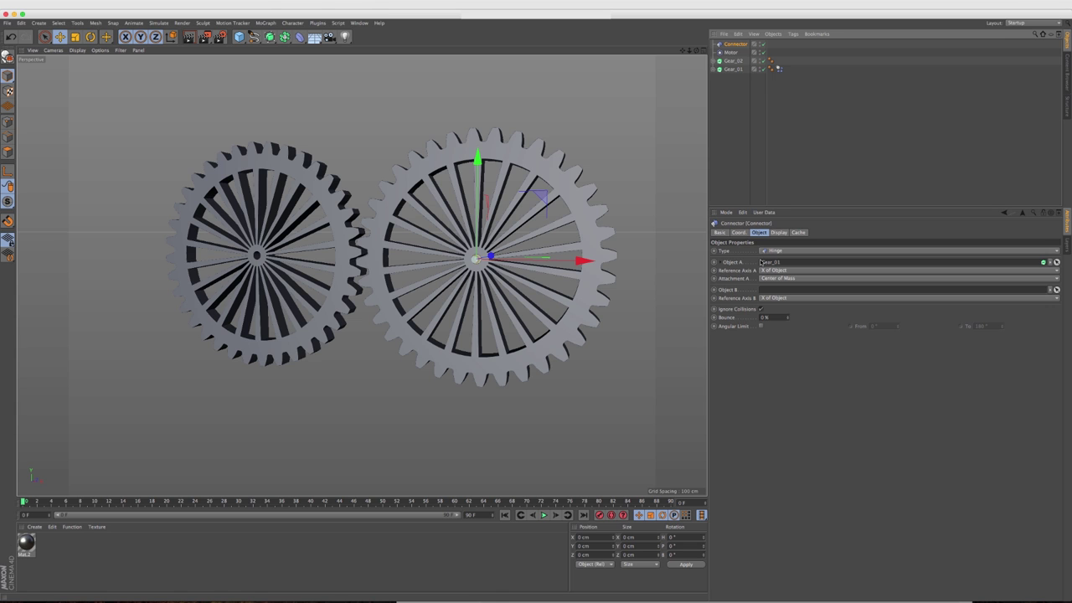
Play the simulation and set the Motor's angular target speed to 20.
left_click(544, 515)
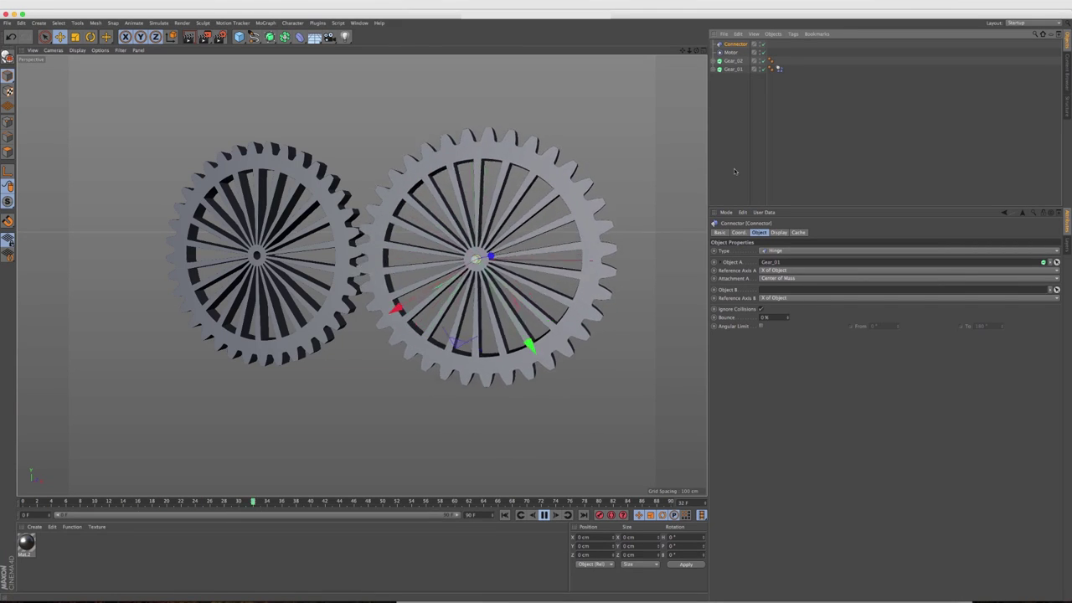
left_click(730, 53)
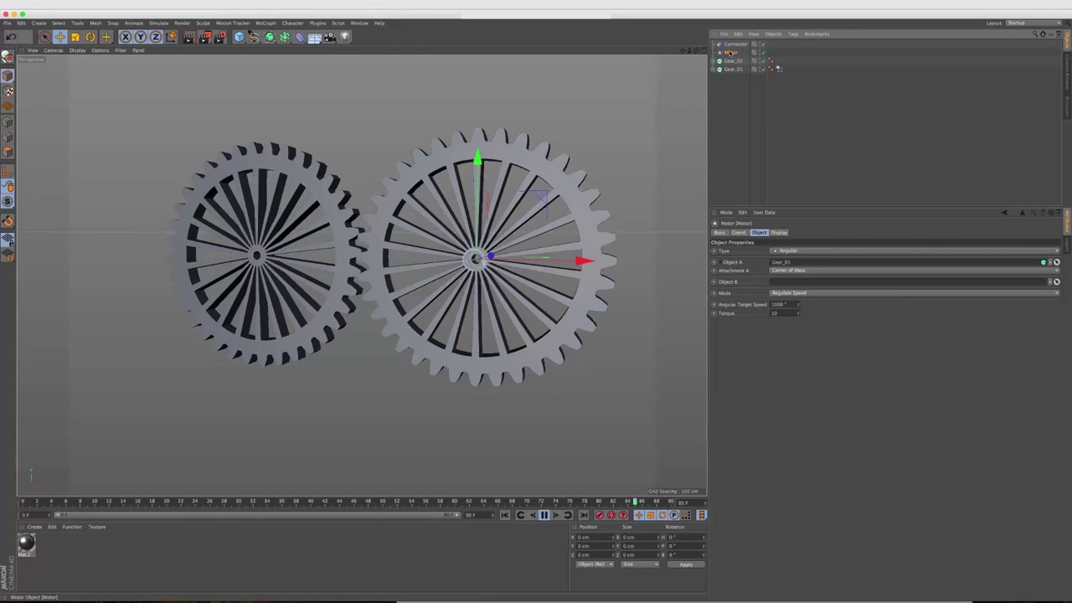
left_click(778, 305)
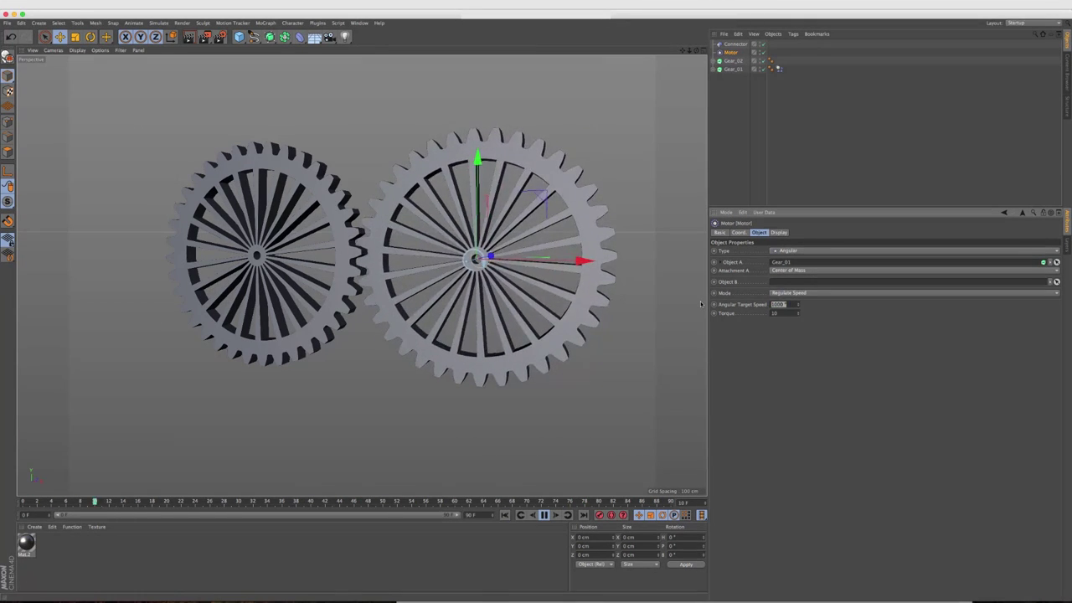
type("20")
key("Return")
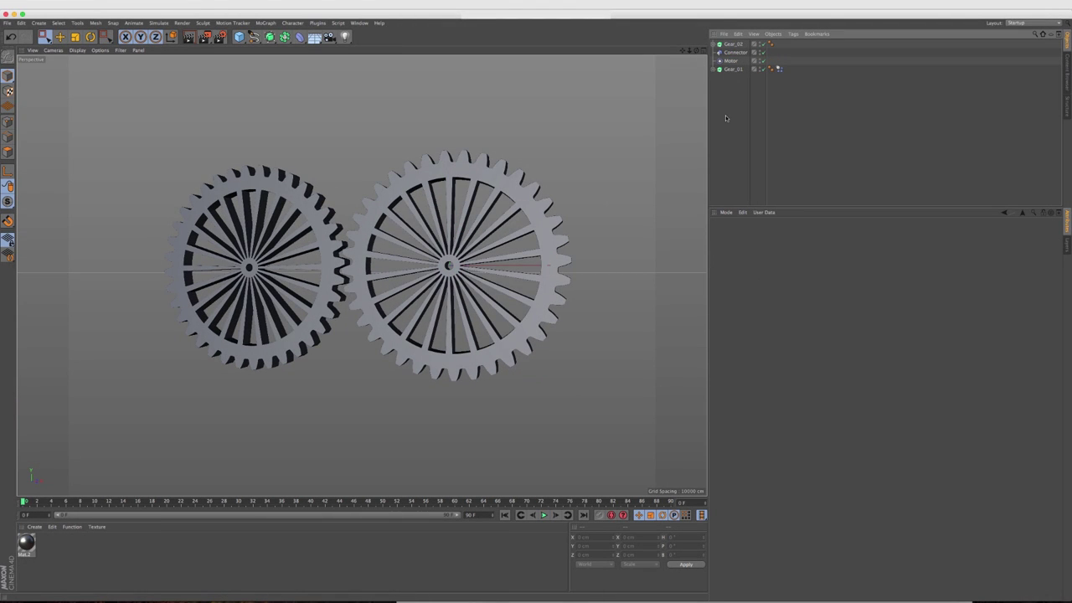
Group the Connector, Motor and Gear_01 under a null named Gear_01, and expand the group.
left_click_drag(719, 78, 735, 54)
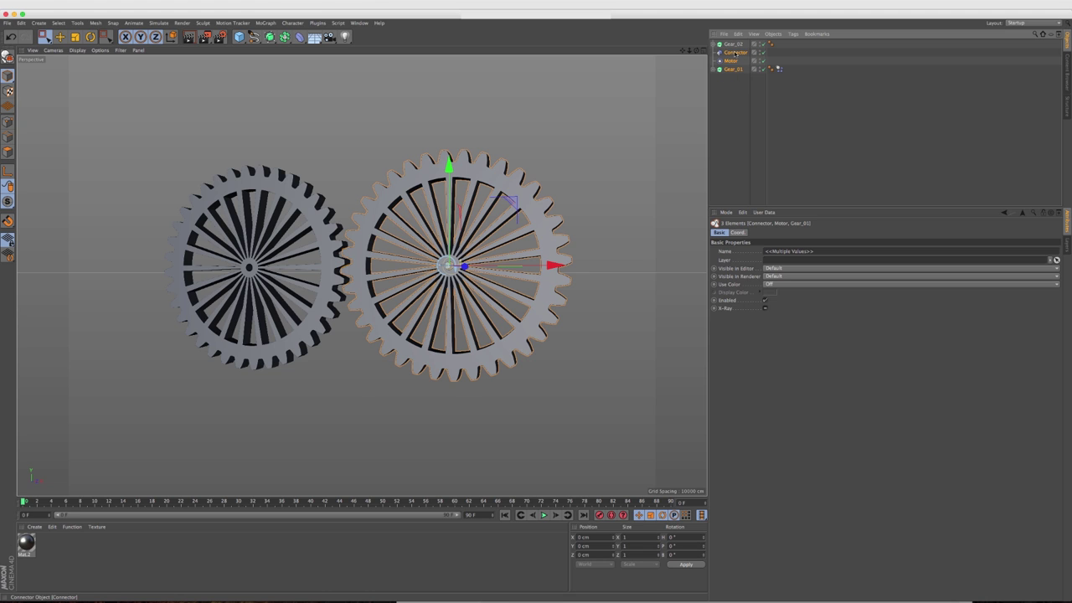
key("alt+g")
double_click(731, 51)
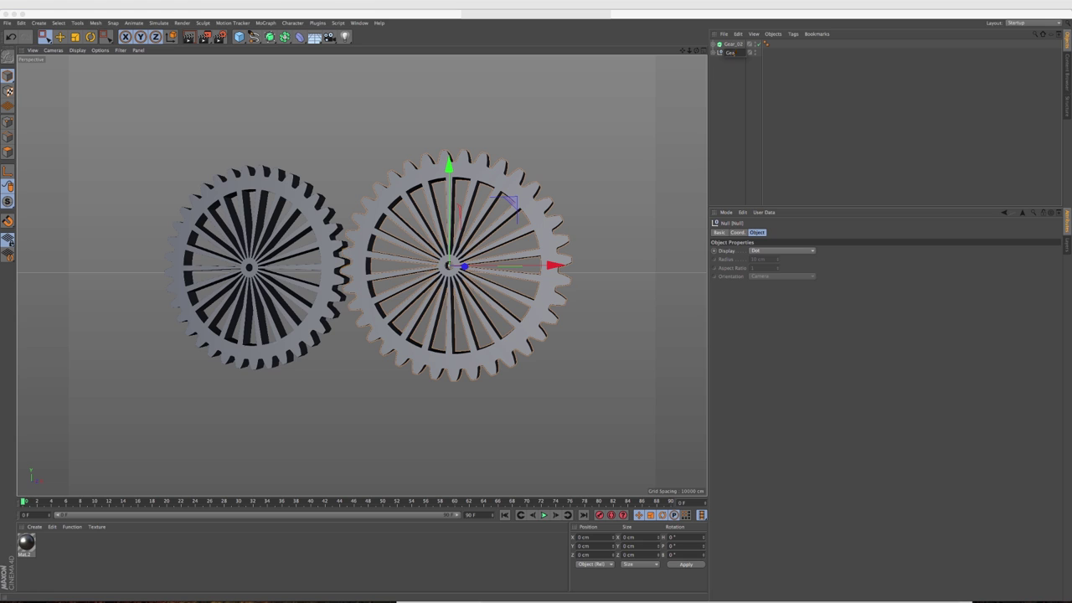
type("Gear_01")
key("Return")
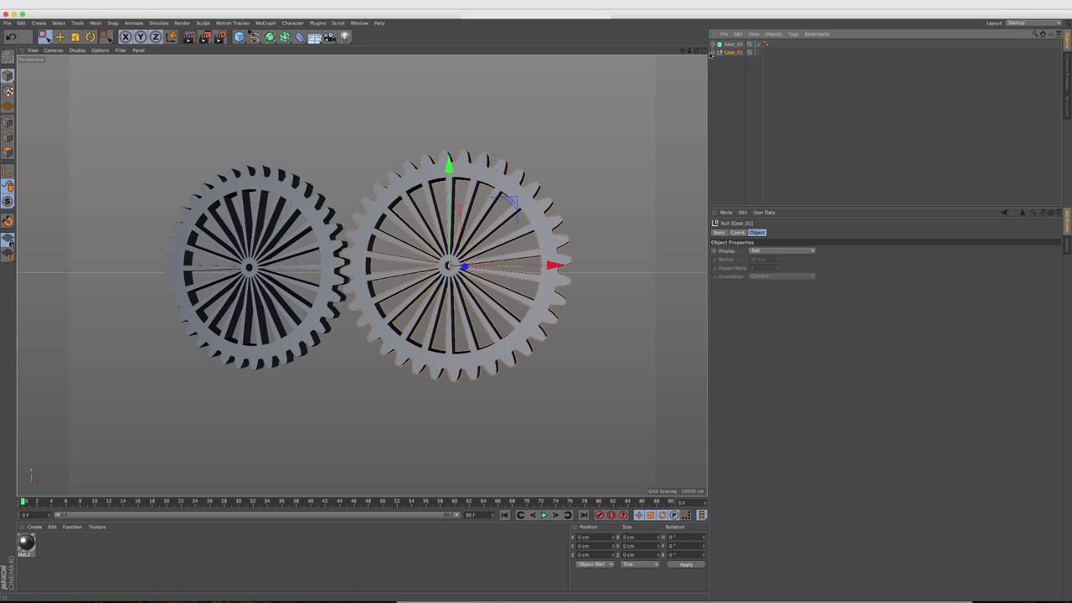
left_click(715, 53)
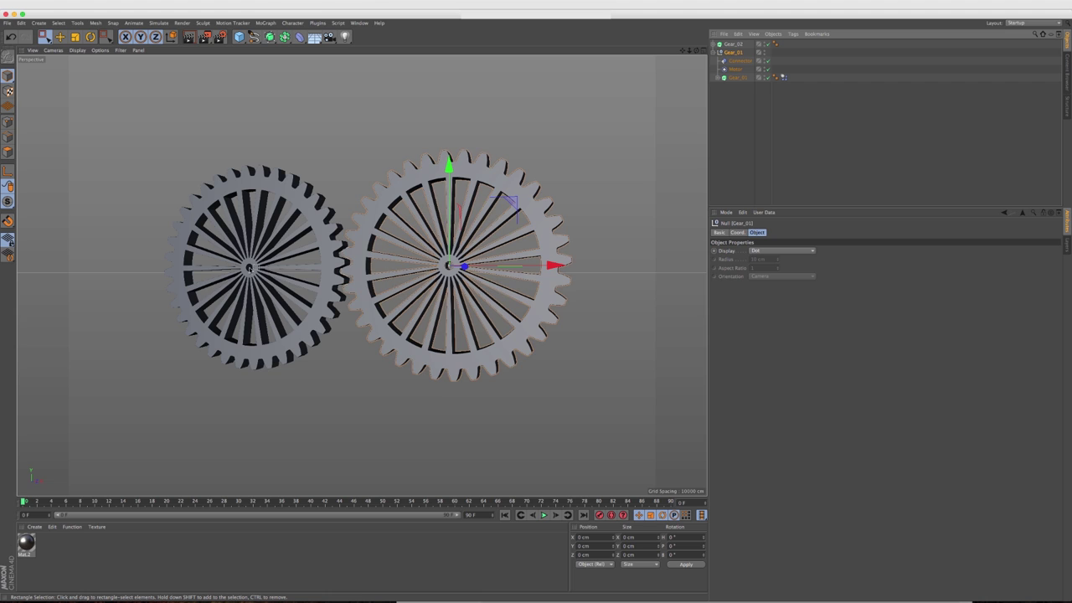
Add a second dynamics Connector and move it along X to about -742 cm, near Gear_02's center.
left_click(733, 44)
left_click(158, 23)
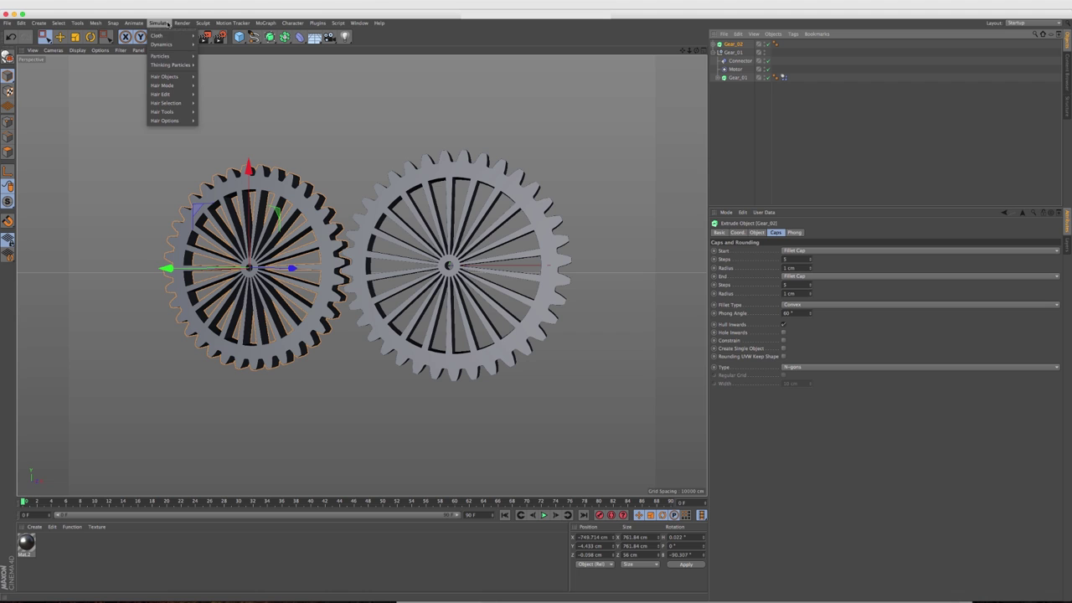
mouse_move(168, 46)
left_click(217, 47)
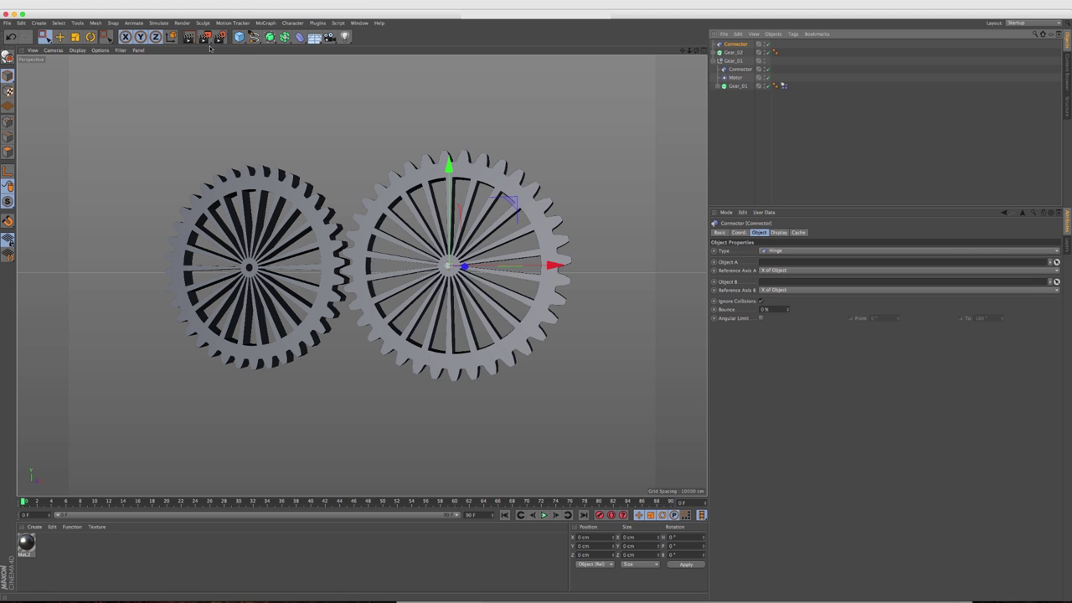
left_click_drag(508, 267, 310, 289)
Align the new Connector with Gear_02's center hole in the front view, at about X -750 cm and Y -3 cm.
key("F5")
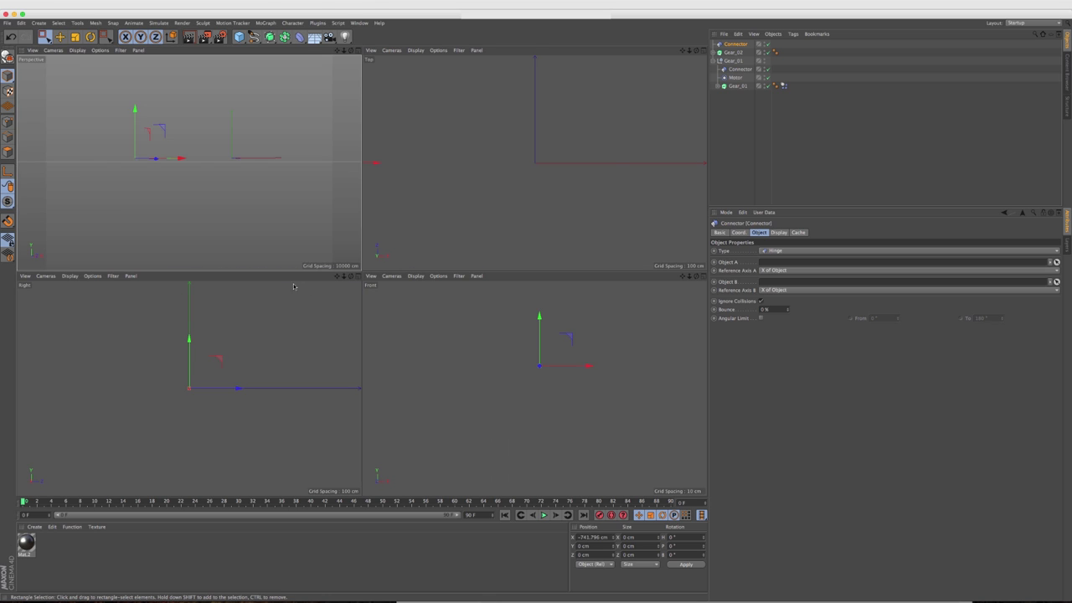
middle_click(491, 348)
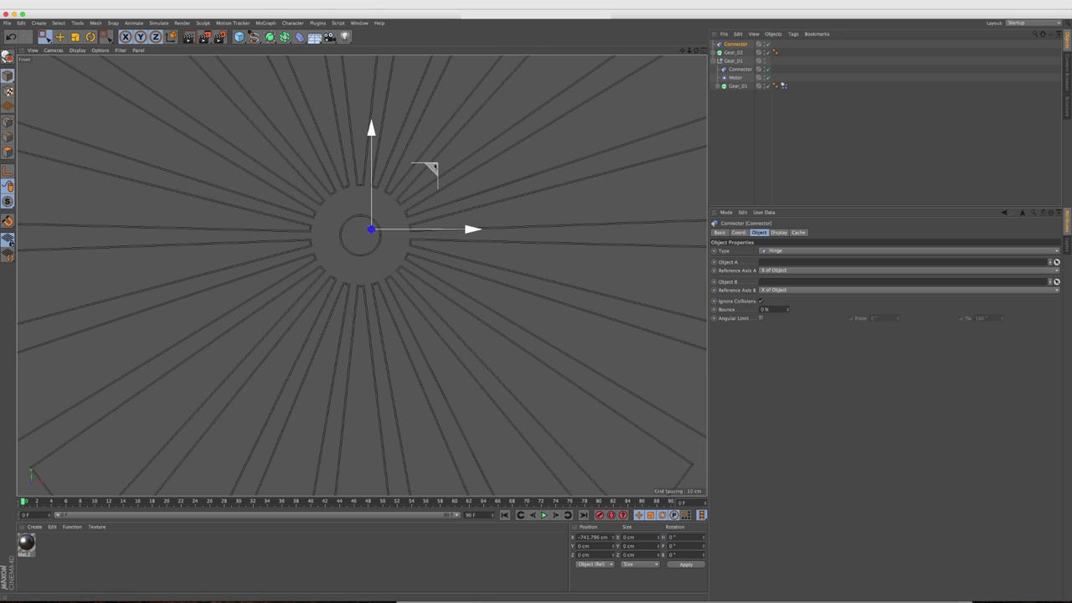
left_click_drag(429, 167, 420, 174)
middle_click(409, 192)
middle_click(198, 168)
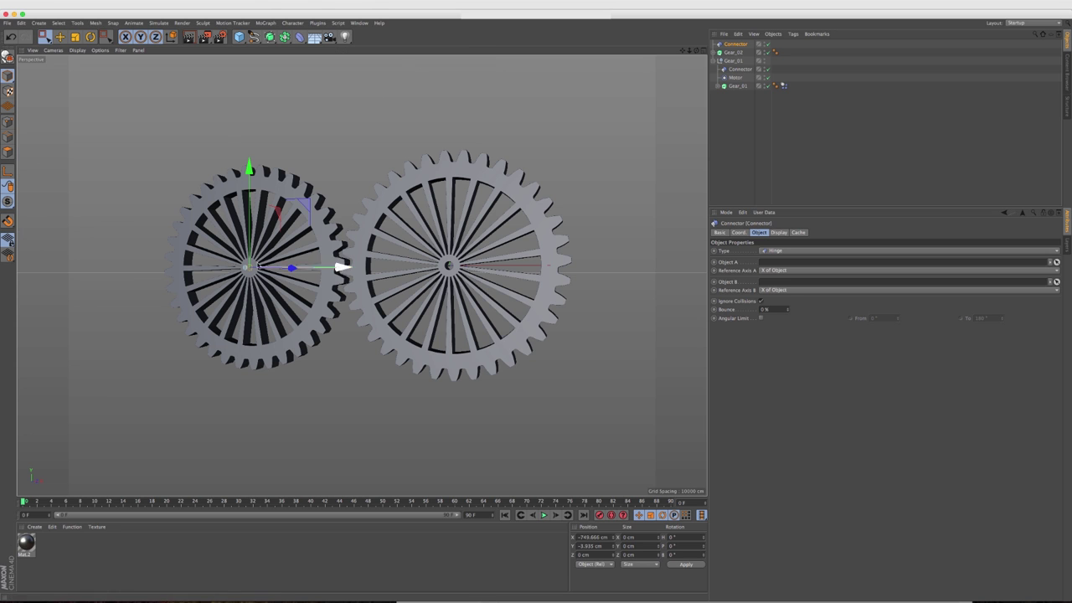
Assign Gear_02 as Object A of the new Connector.
left_click(734, 53)
left_click(736, 46)
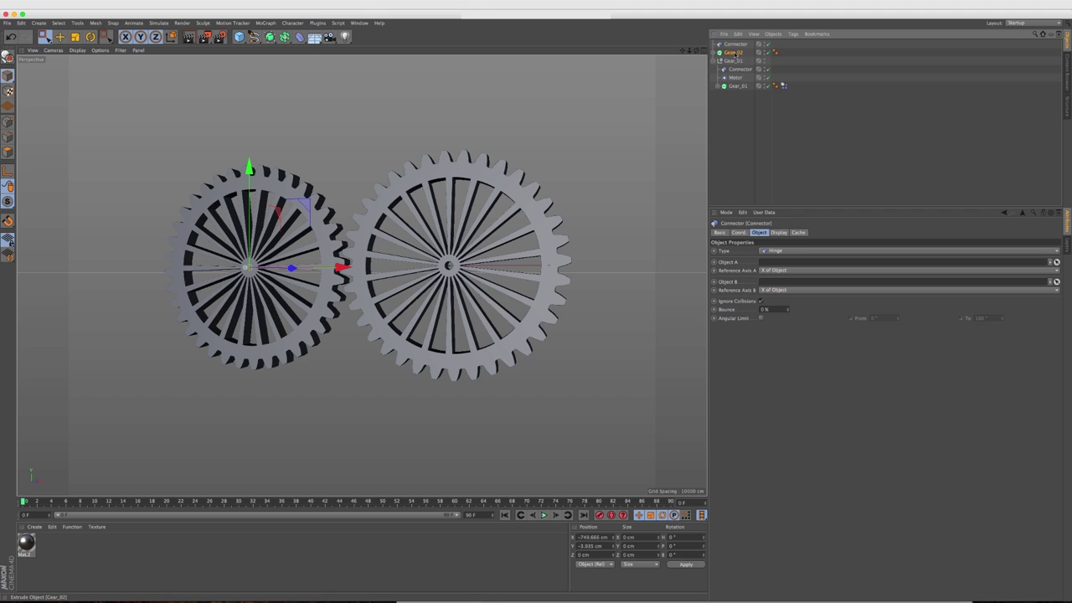
left_click_drag(735, 54, 760, 262)
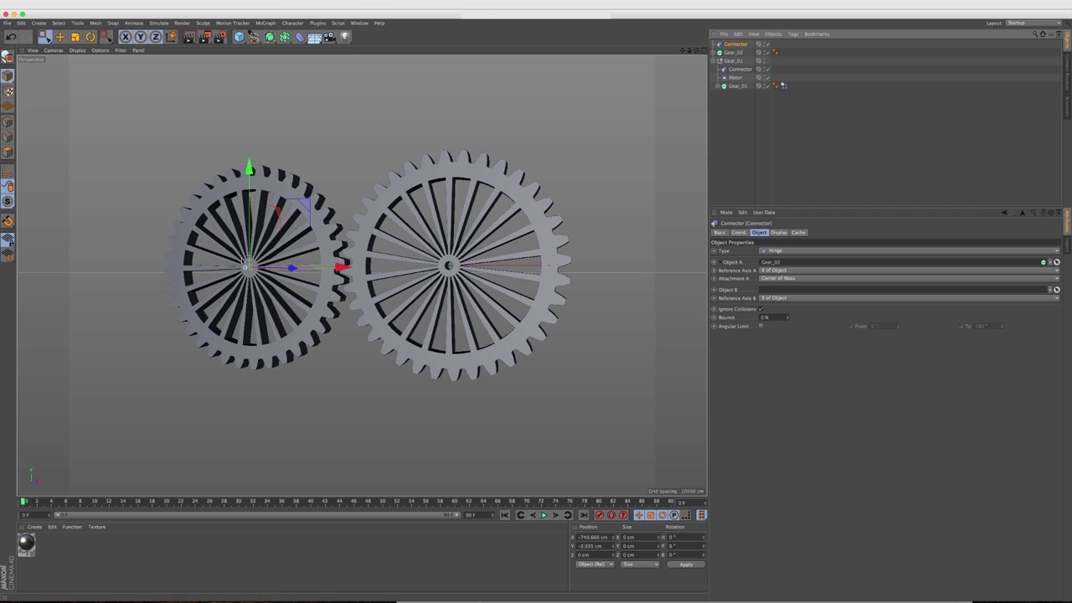
Copy Gear_01's Dynamics Body tag to Gear_02 and set the collision shape of both tags to Moving Mesh.
left_click(784, 86)
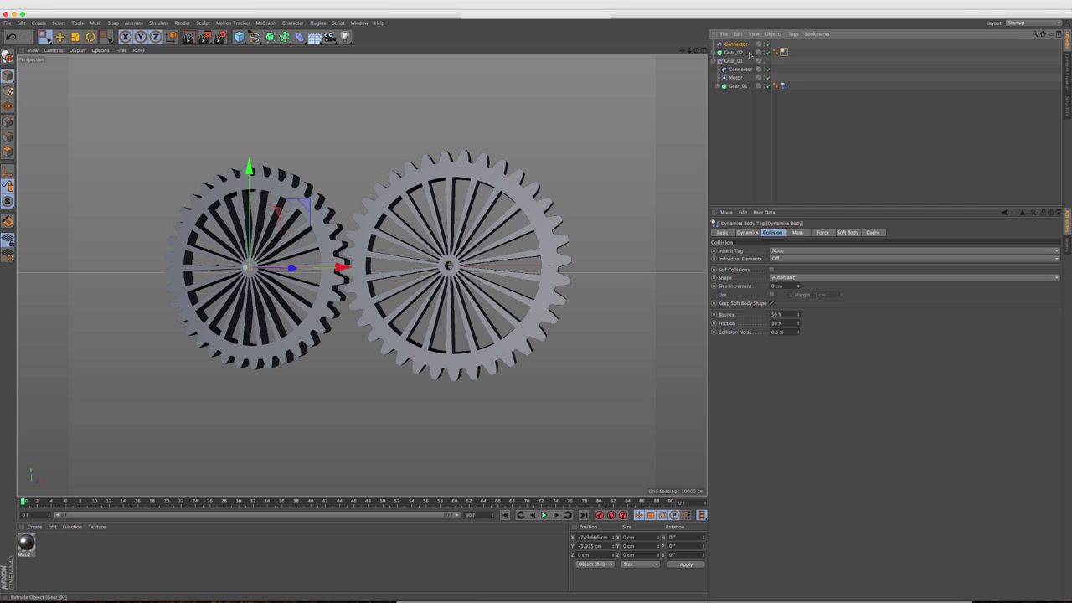
left_click_drag(802, 47, 783, 100)
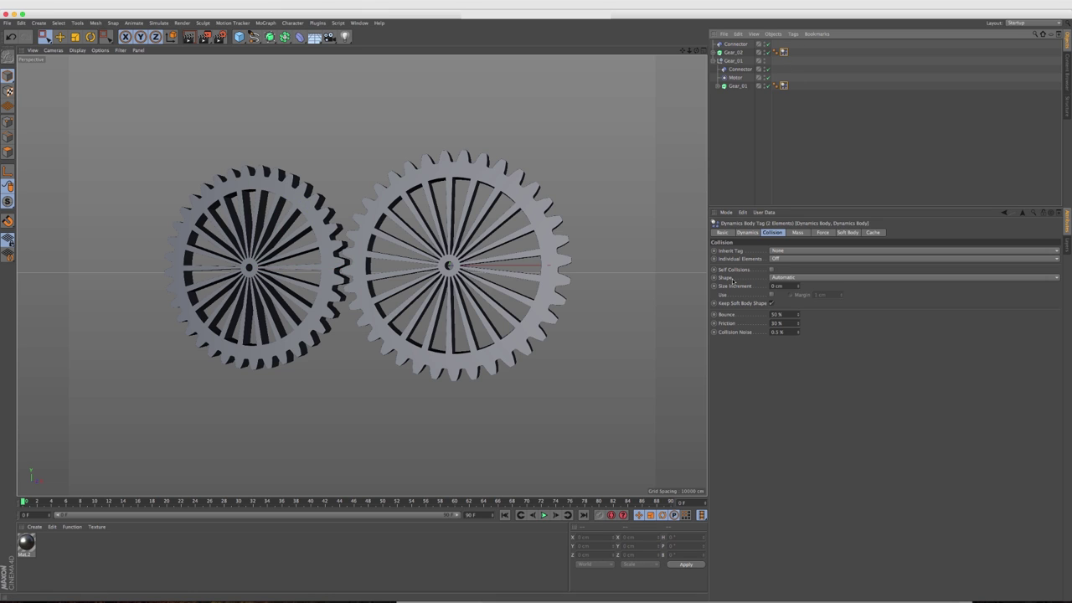
left_click(782, 285)
left_click(778, 361)
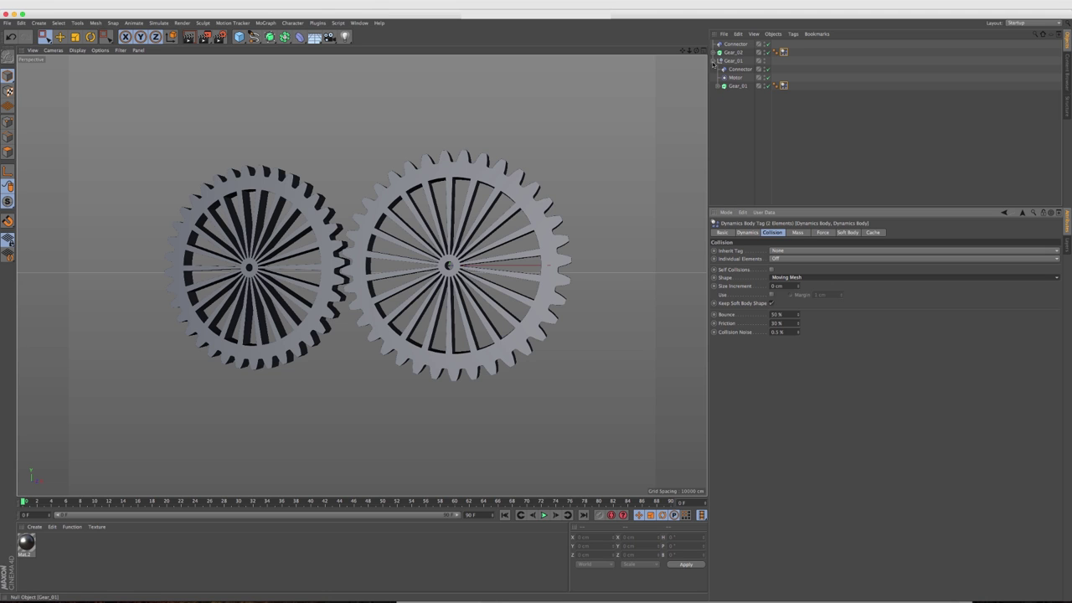
Group Gear_02 and its Connector under a null named Gear_02, and expand both gear groups.
left_click(714, 61)
left_click(731, 72)
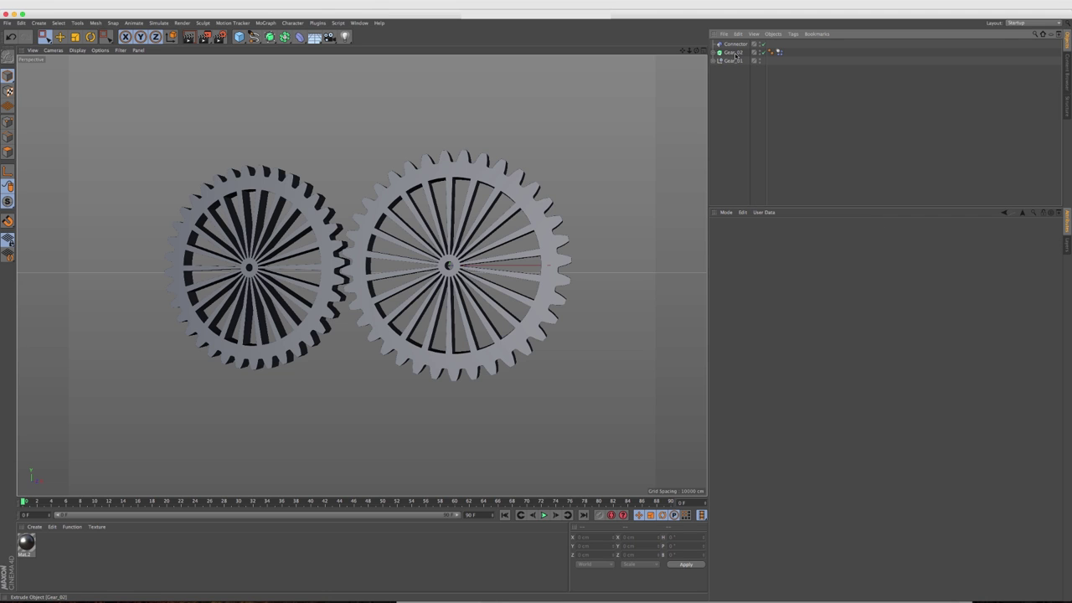
left_click(735, 52)
left_click(737, 44, "ctrl")
key("alt+g")
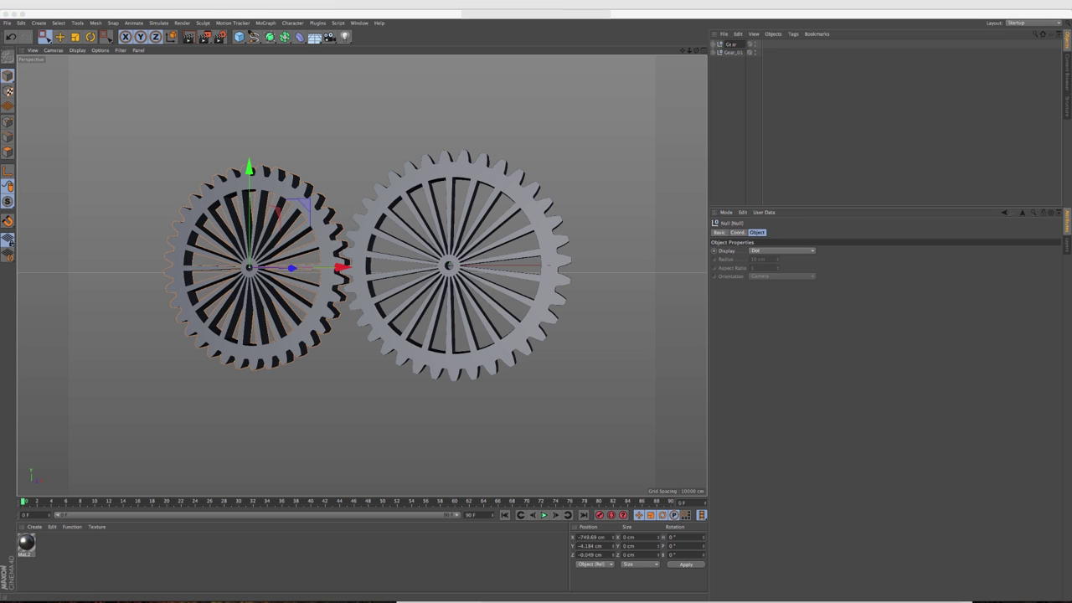
left_click(732, 64)
left_click(714, 52)
left_click(714, 43)
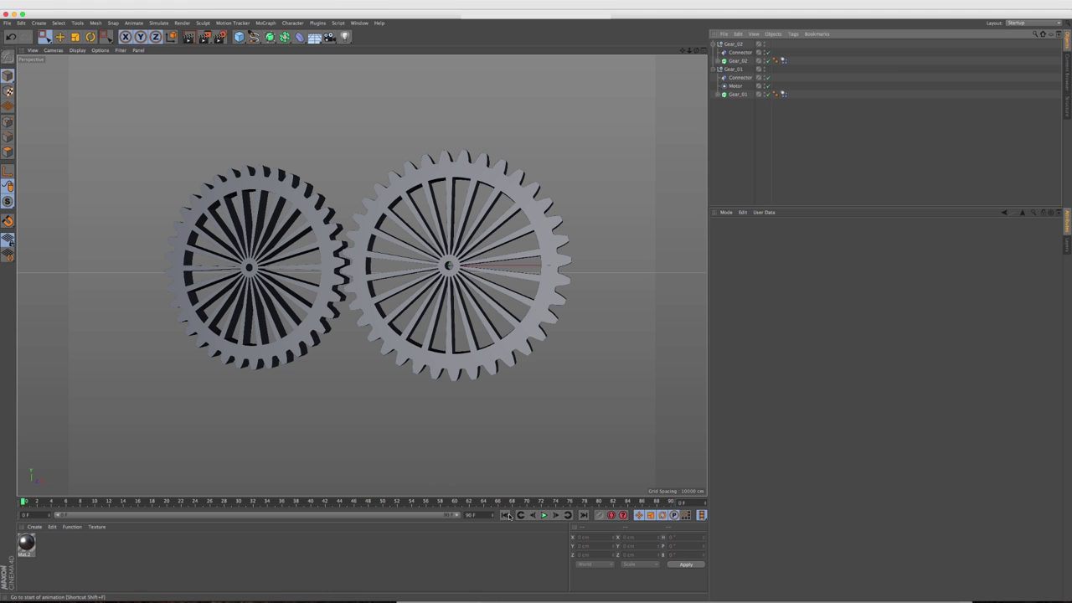
Play the simulation to check how the motorized Gear_01 drives Gear_02, and stop playback.
left_click(543, 515)
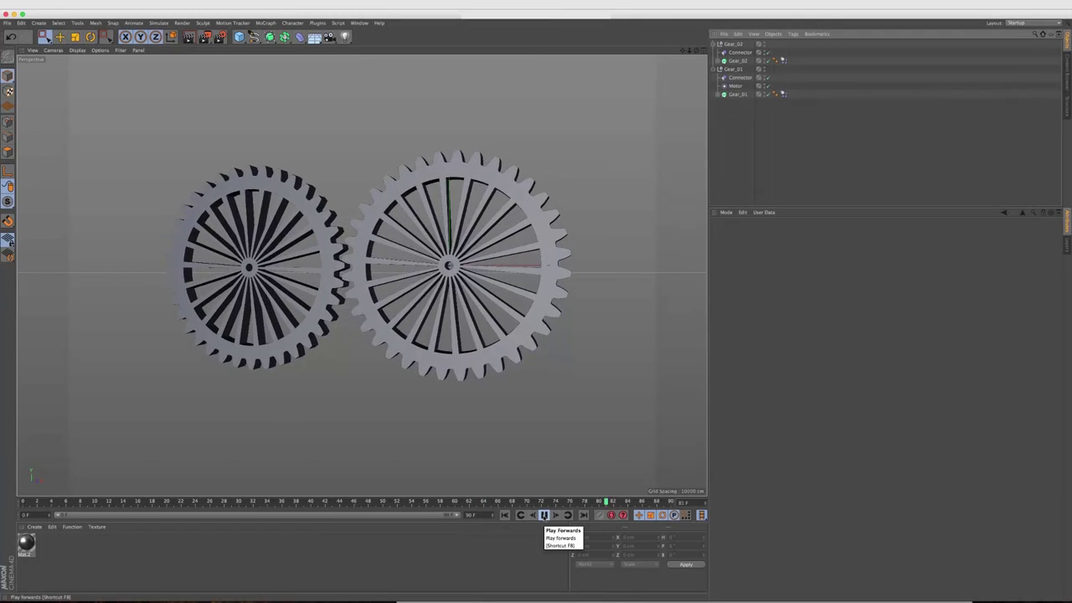
left_click(544, 515)
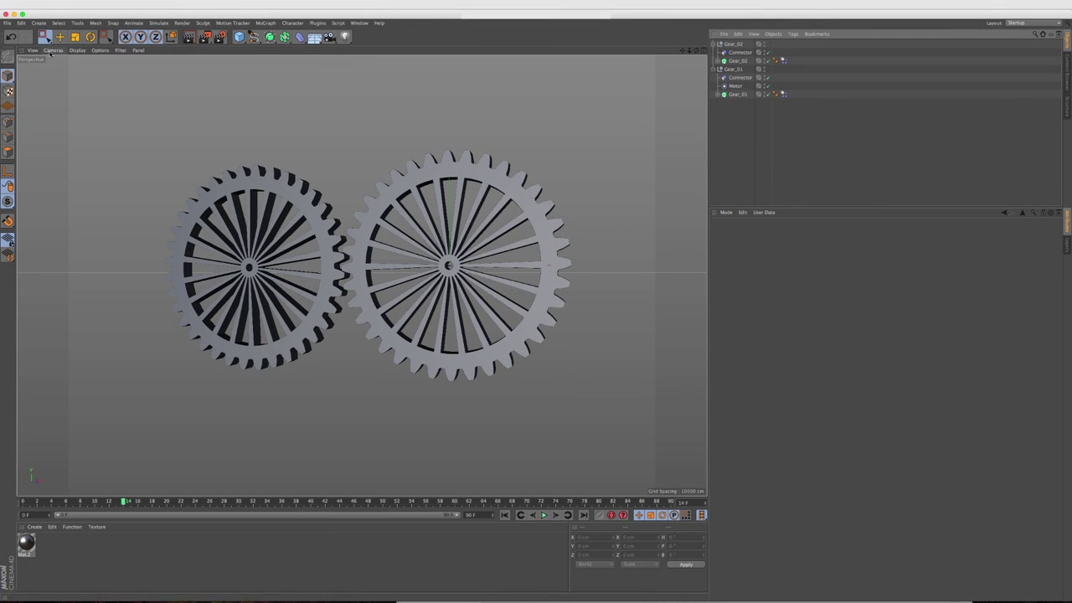
key("e")
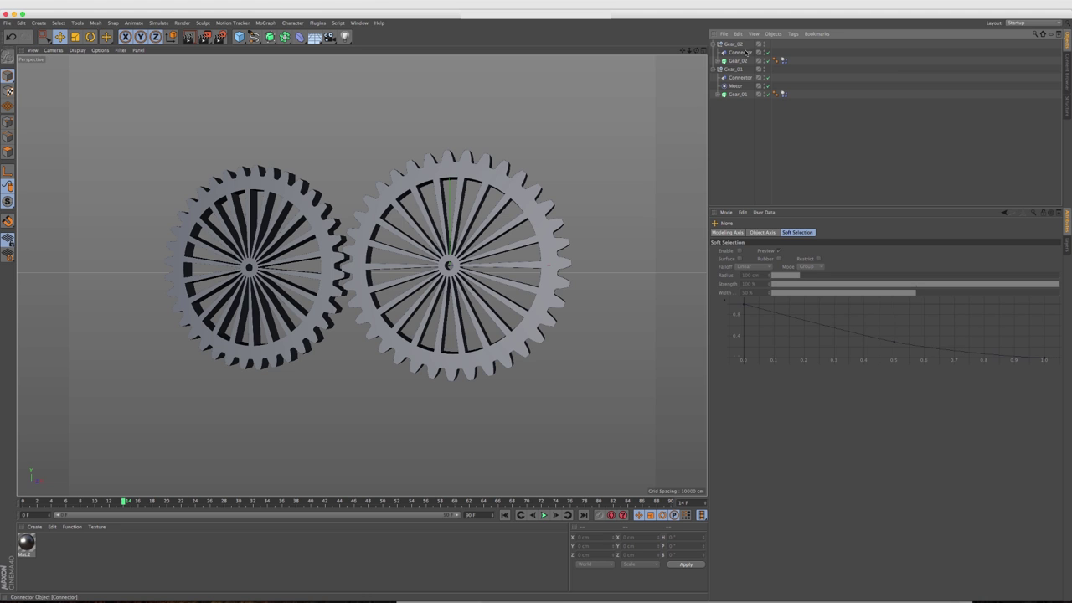
Return to frame 0 and change the inlay type of Gear_02's Cogwheel spline to Holes.
left_click(718, 61)
left_click(738, 70)
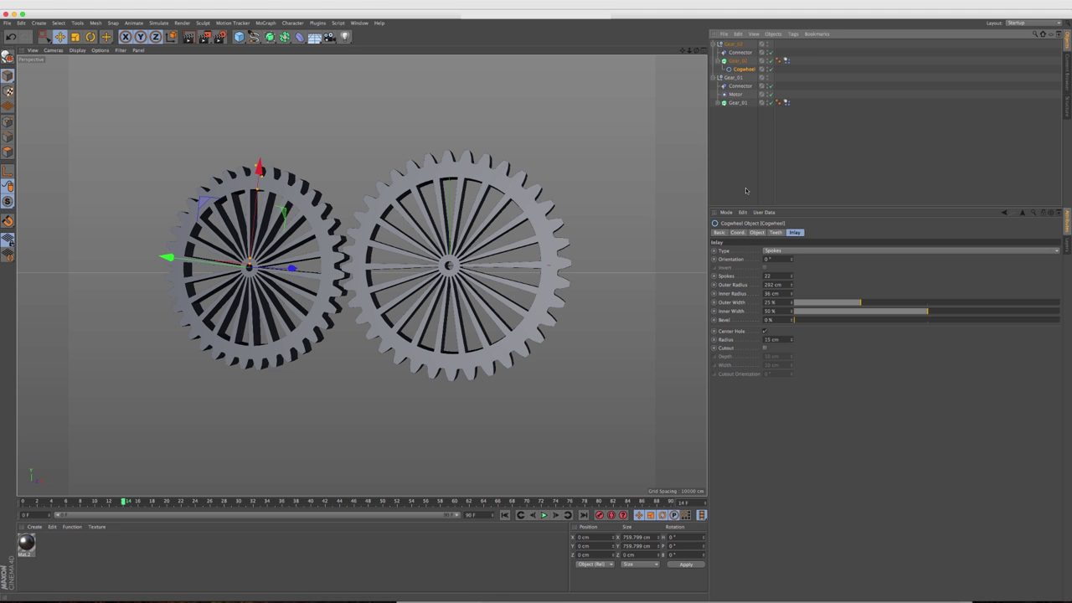
key("super+z")
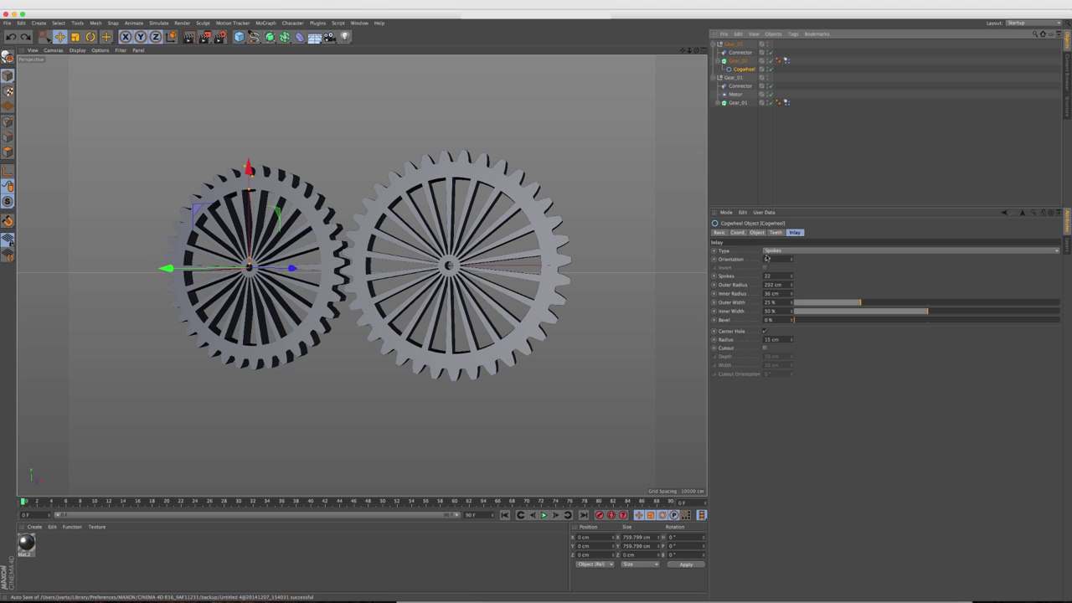
left_click(770, 251)
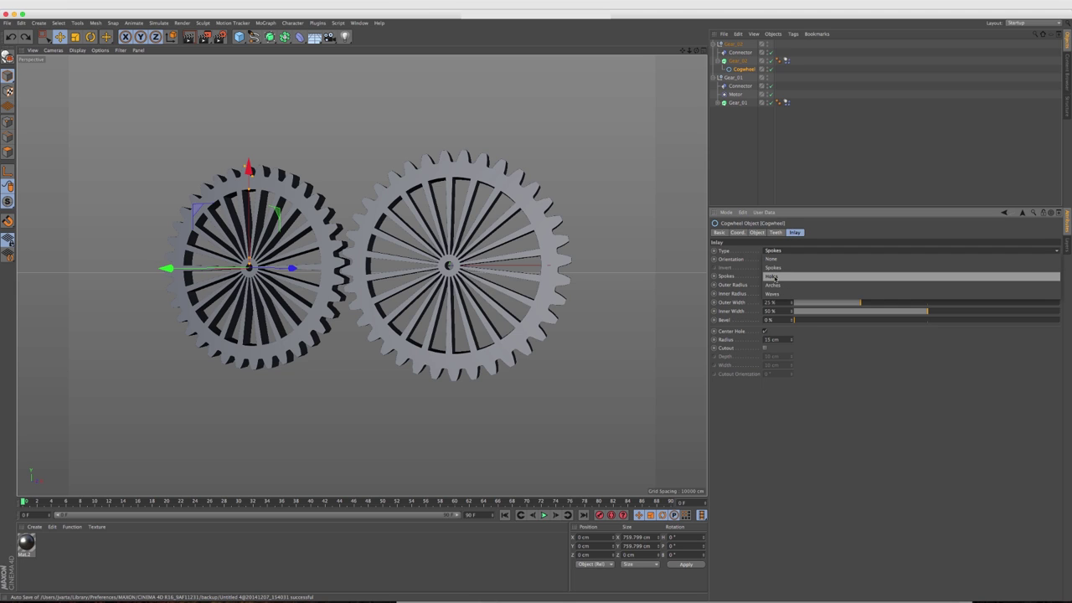
left_click(775, 276)
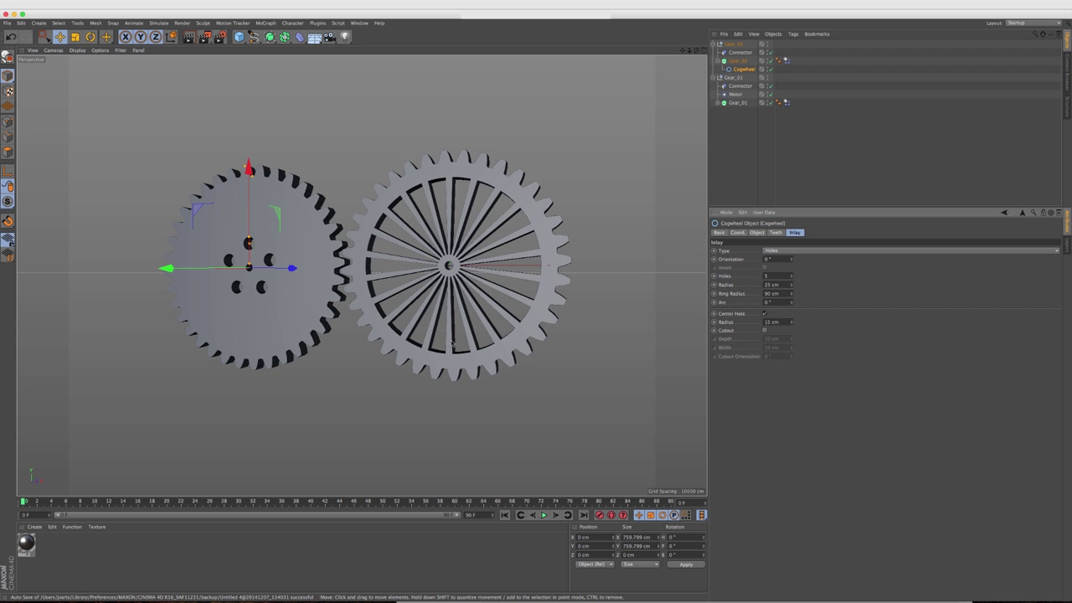
Play the simulation to check the gears with the Holes inlay, stop it, and select the Gear_02 Extrude object.
left_click(545, 515)
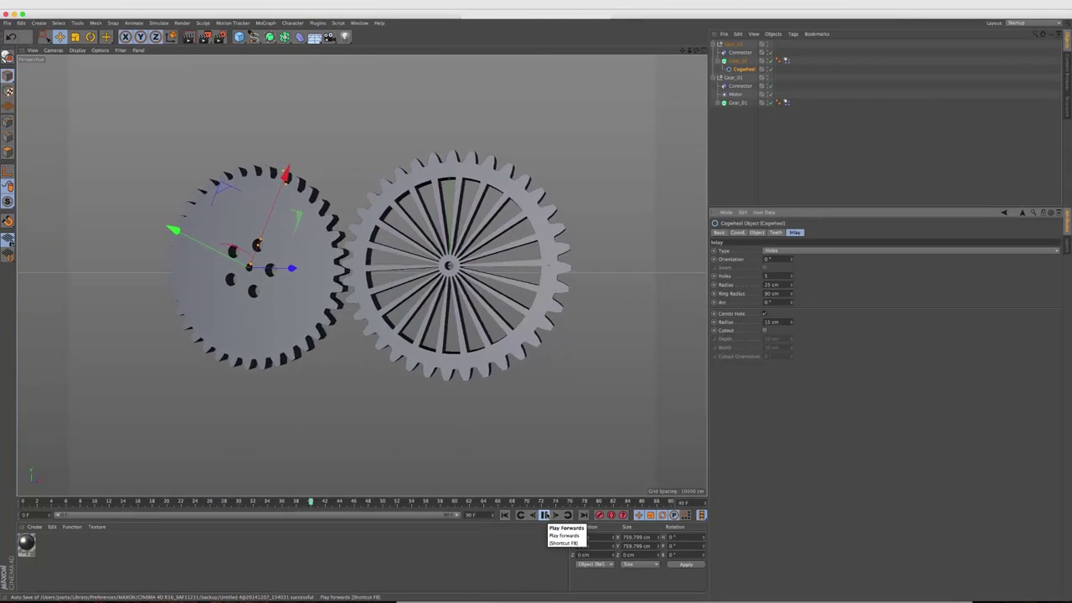
left_click(544, 515)
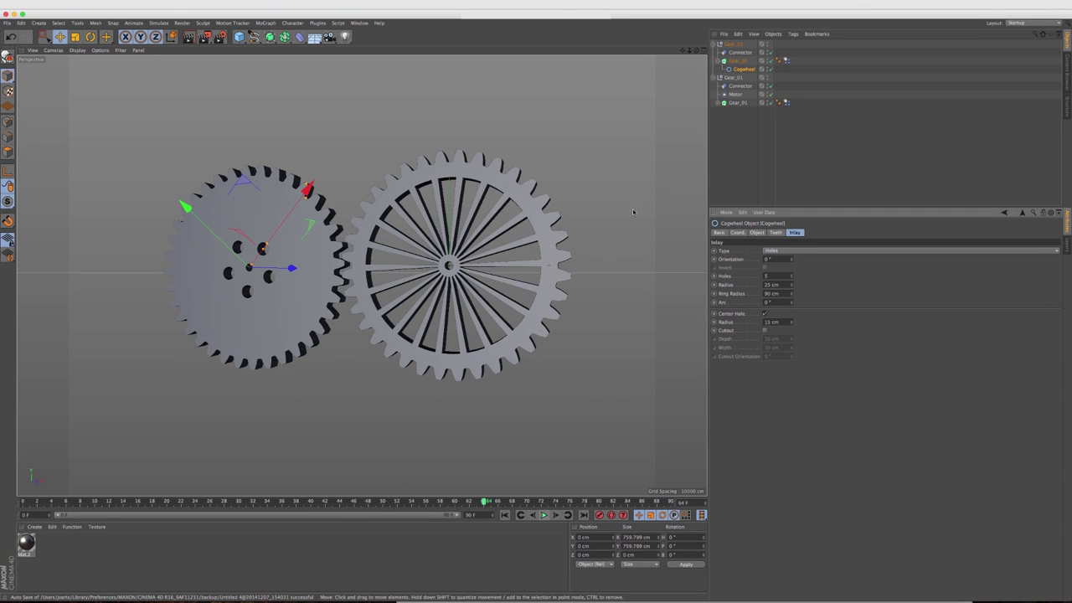
left_click(738, 60)
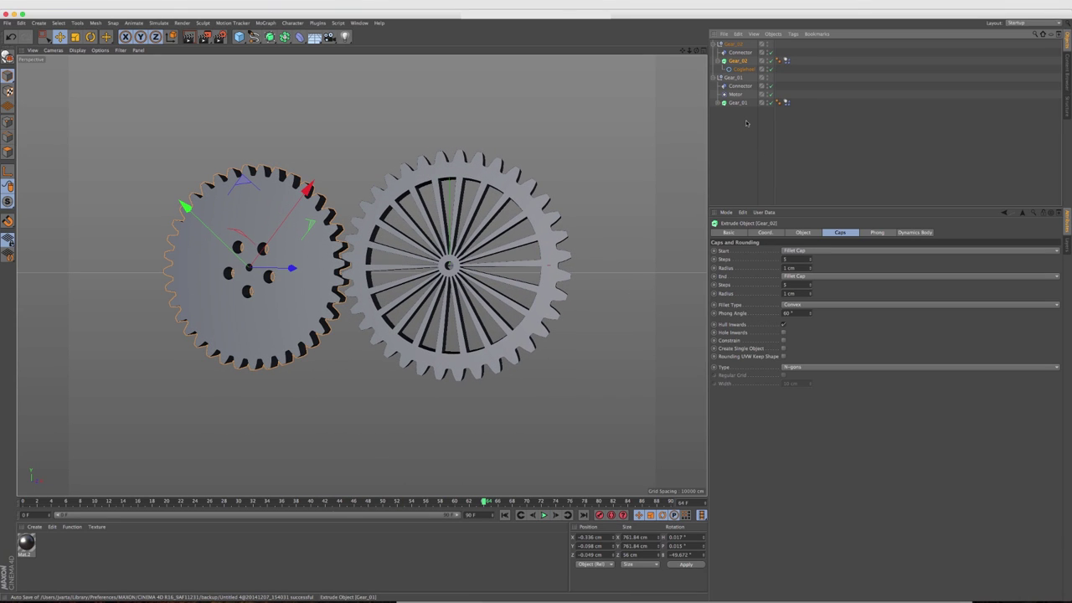
Increase the Z extrusion movement of the Gear_02 and Gear_01 Extrude objects to 149 cm.
left_click(804, 233)
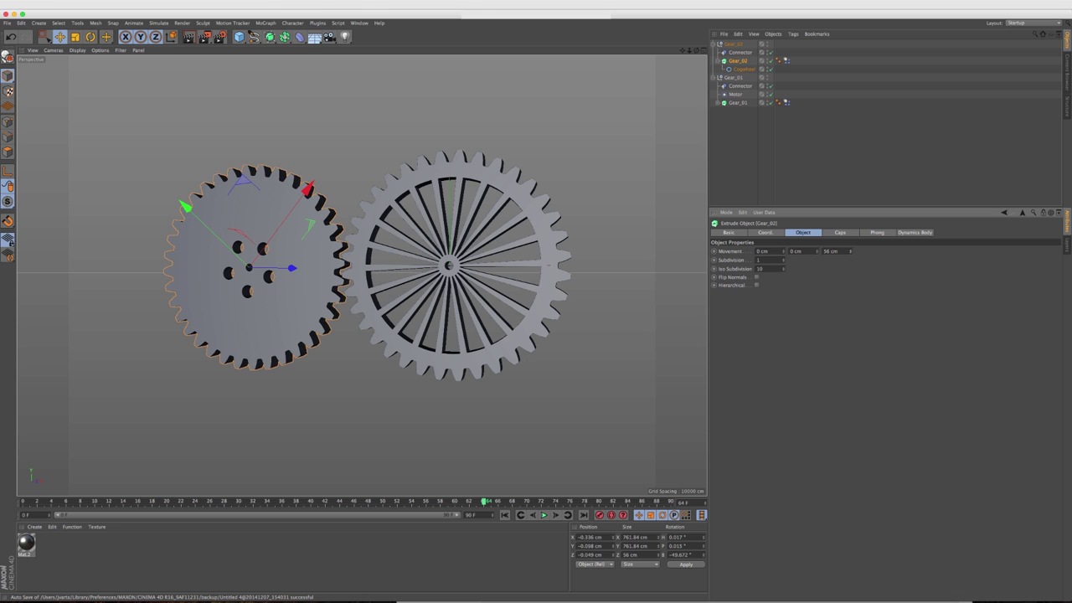
left_click_drag(850, 252, 850, 173)
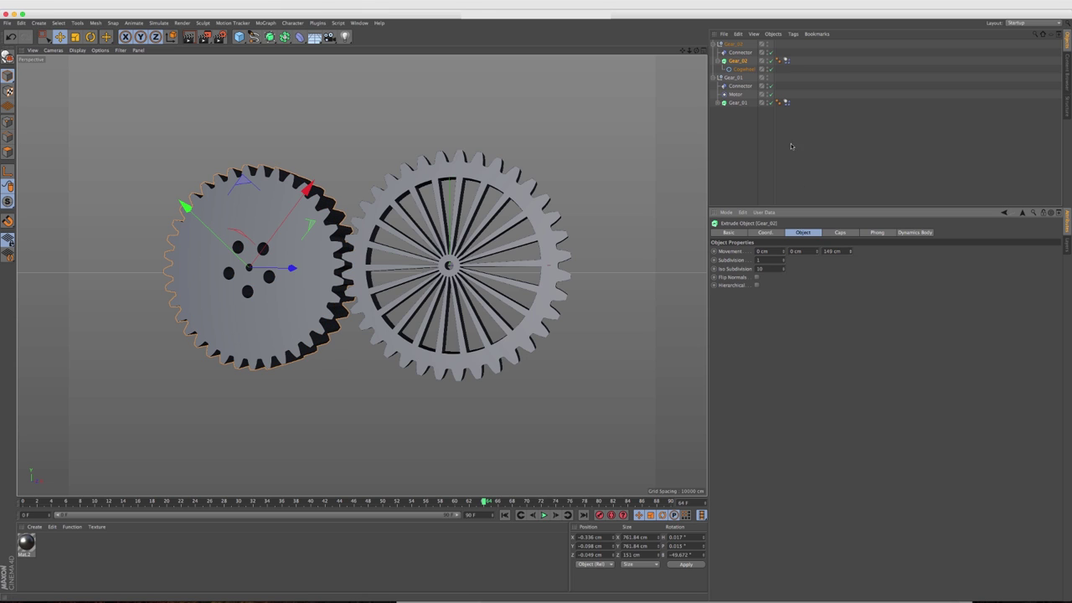
left_click(737, 102)
left_click(738, 61)
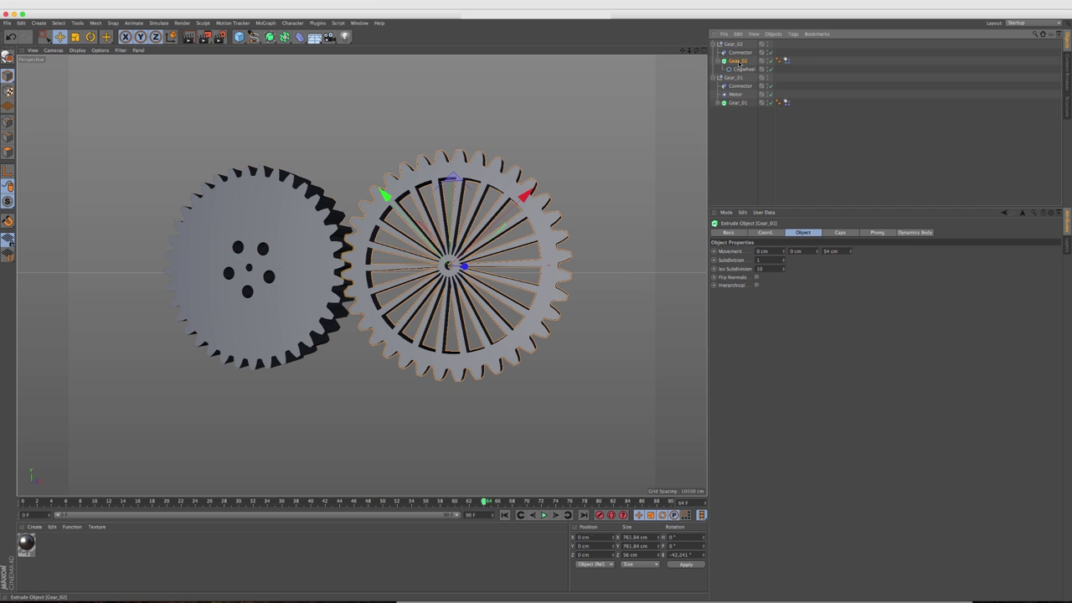
left_click(738, 102)
left_click(831, 251)
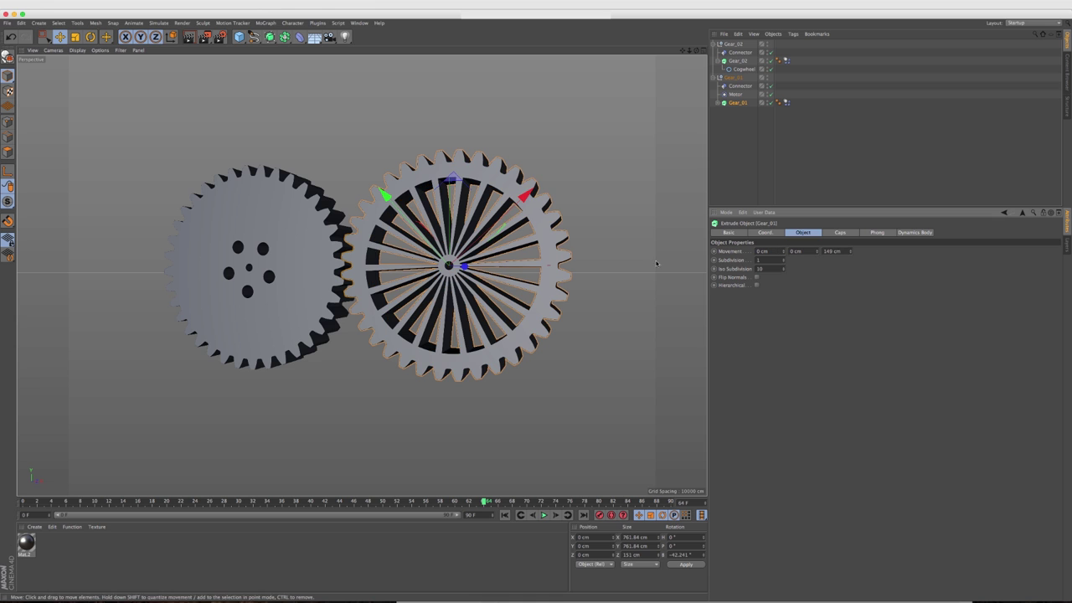
Add a sphere with a radius of about 25 cm and place it above the gears' meshing point, at about X -372, Y 491, Z 46 cm.
left_click_drag(411, 264, 437, 272, "alt")
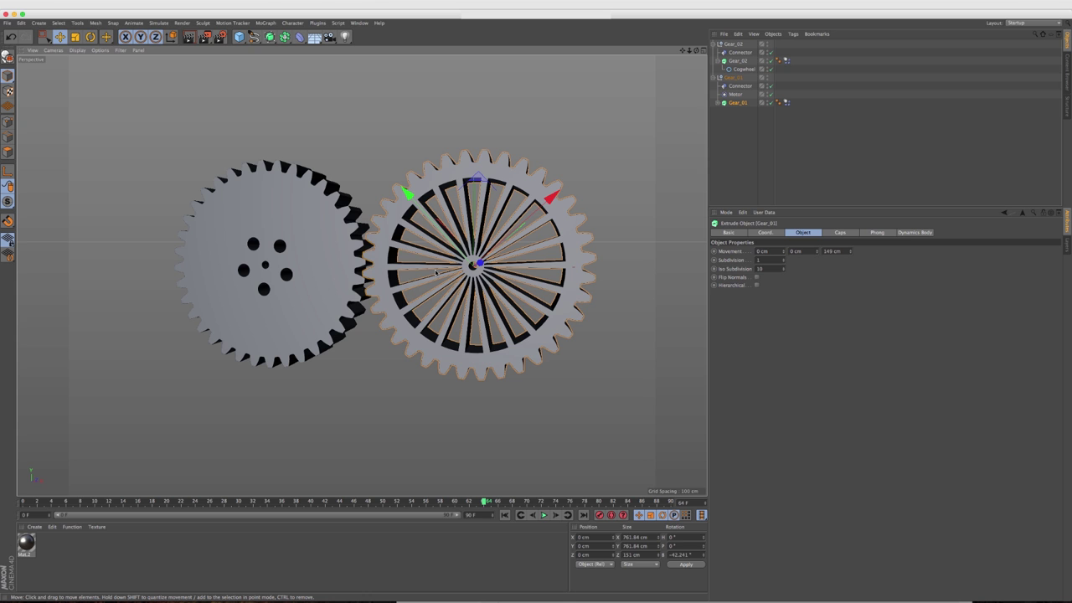
middle_click_drag(374, 246, 351, 274, "alt")
left_click_drag(352, 275, 351, 286, "alt")
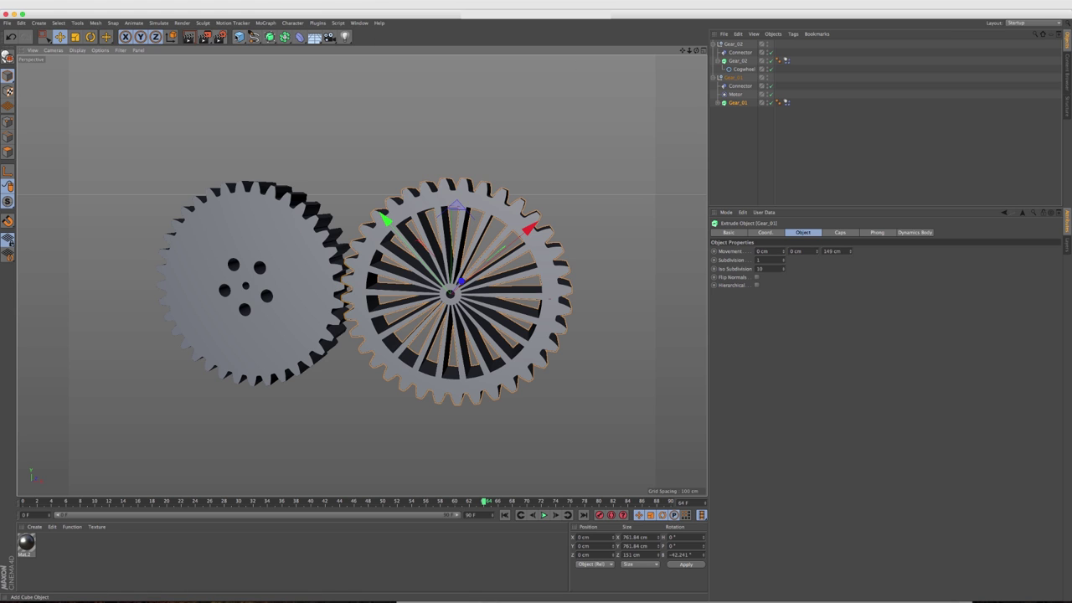
left_click(240, 38)
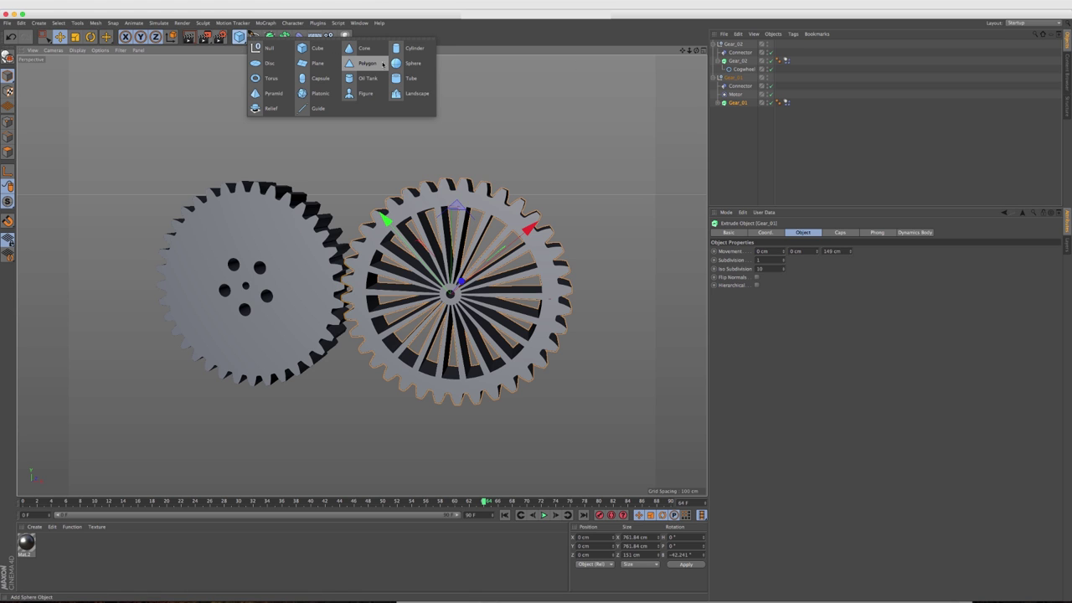
left_click(413, 63)
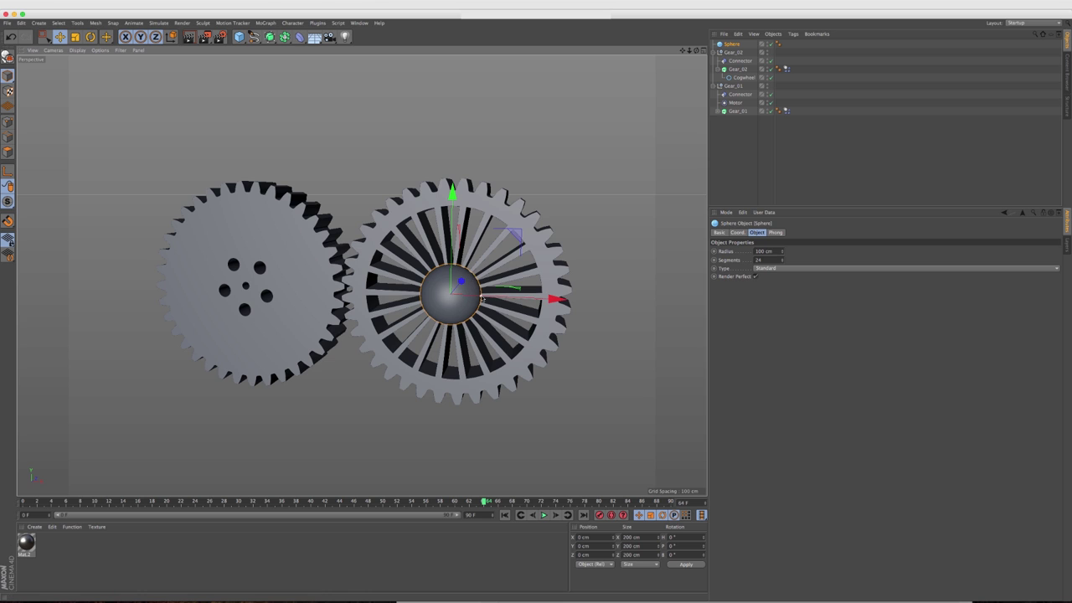
left_click_drag(482, 295, 458, 294)
left_click_drag(513, 233, 407, 73)
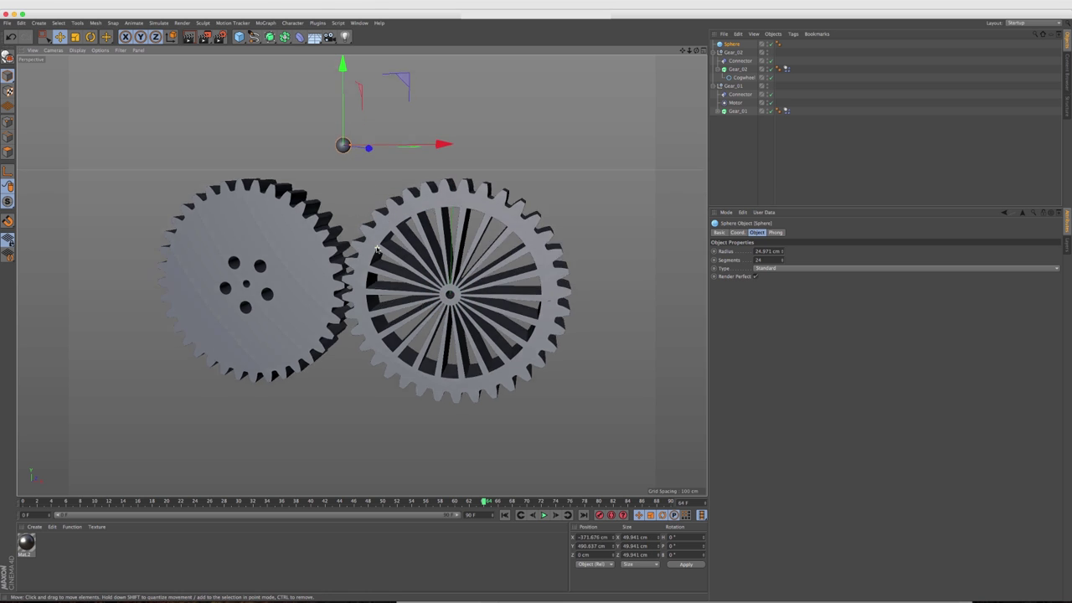
left_click_drag(444, 222, 372, 344, "alt")
left_click_drag(370, 142, 374, 130)
Put the sphere in a MoGraph Cloner and set the Cloner's mode to Grid Array.
left_click(262, 23)
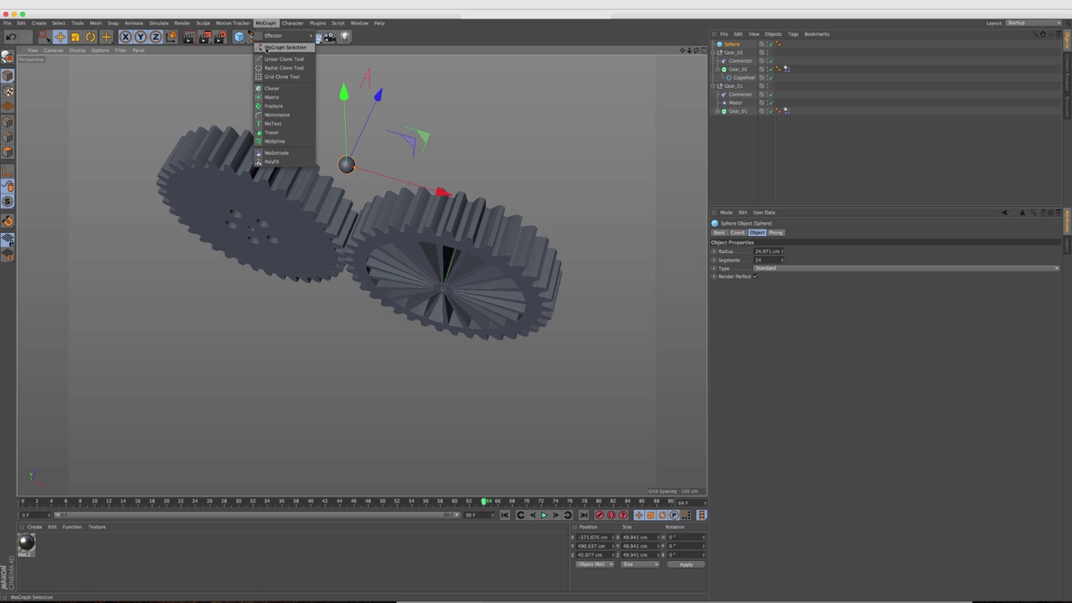
left_click(272, 88, "alt")
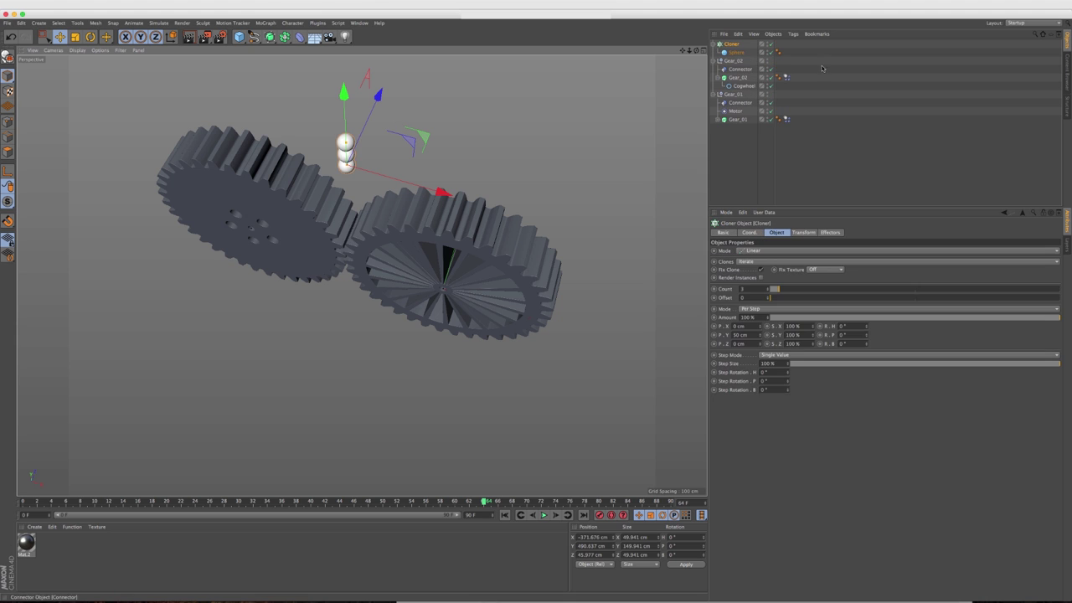
left_click(752, 250)
left_click(756, 286)
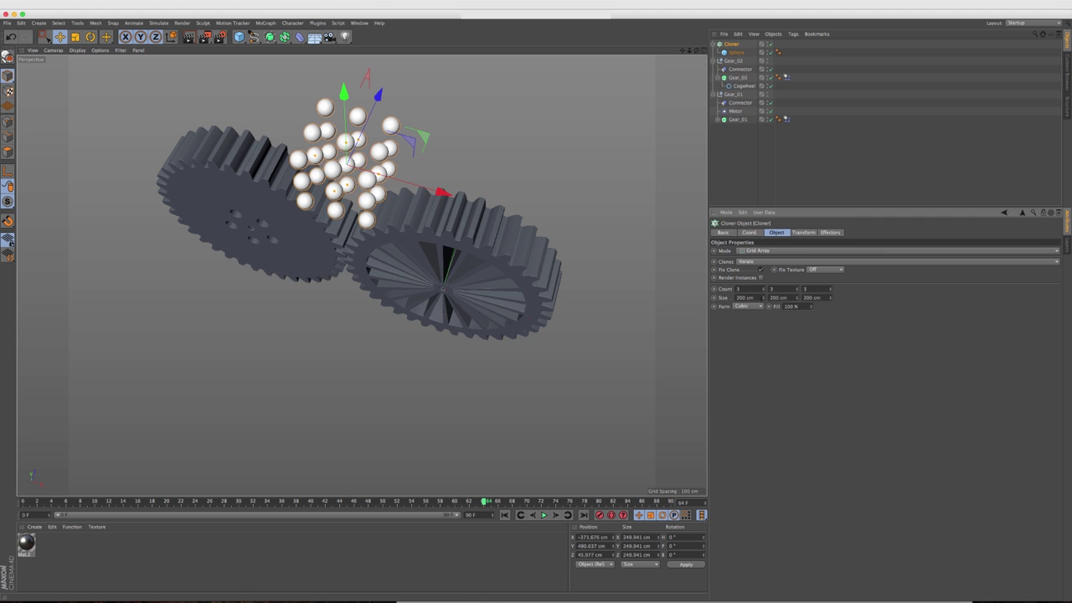
Set the Cloner's grid count to 3 × 3 × 2 and its size to about 126 × 200 × 56 cm.
key("super+z")
left_click(797, 291)
left_click(797, 291)
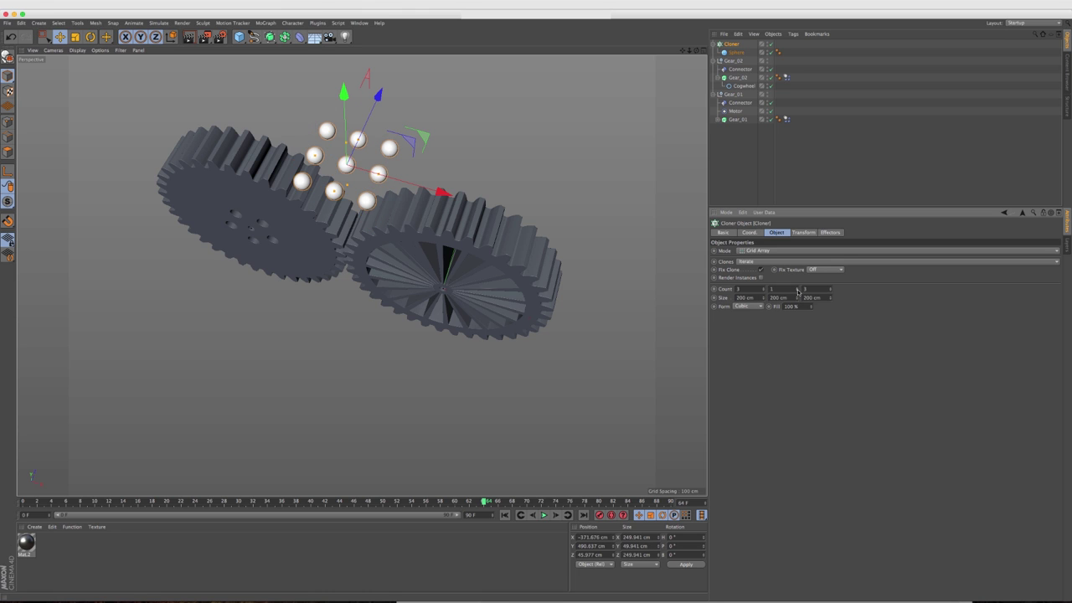
key("super+y")
key("super+y")
key("super+y")
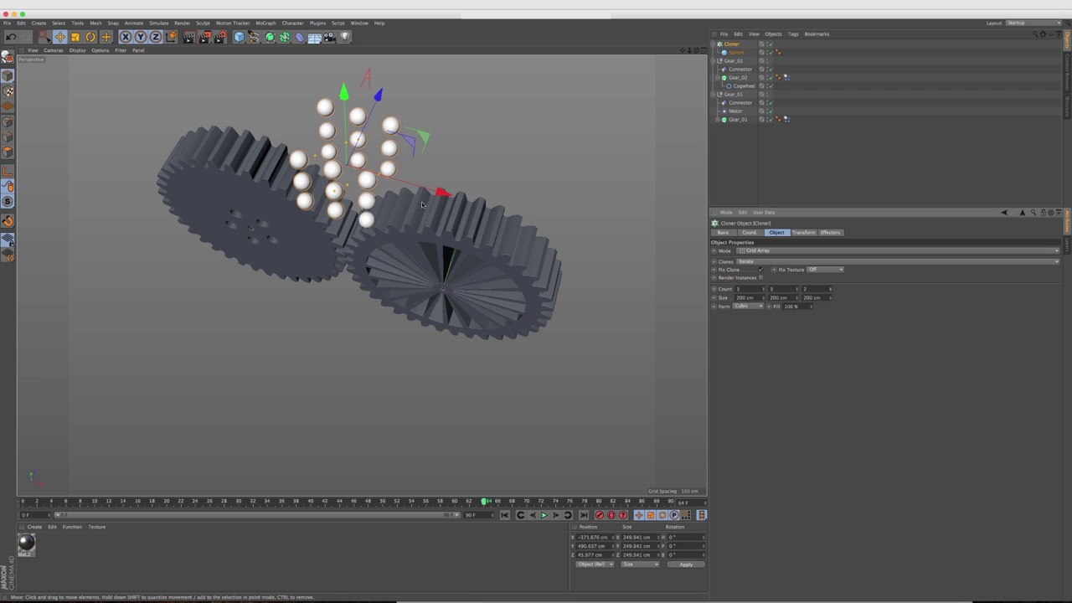
left_click_drag(342, 145, 369, 154)
Apply a Random effector to the Cloner to scatter the sphere clones.
left_click(265, 23)
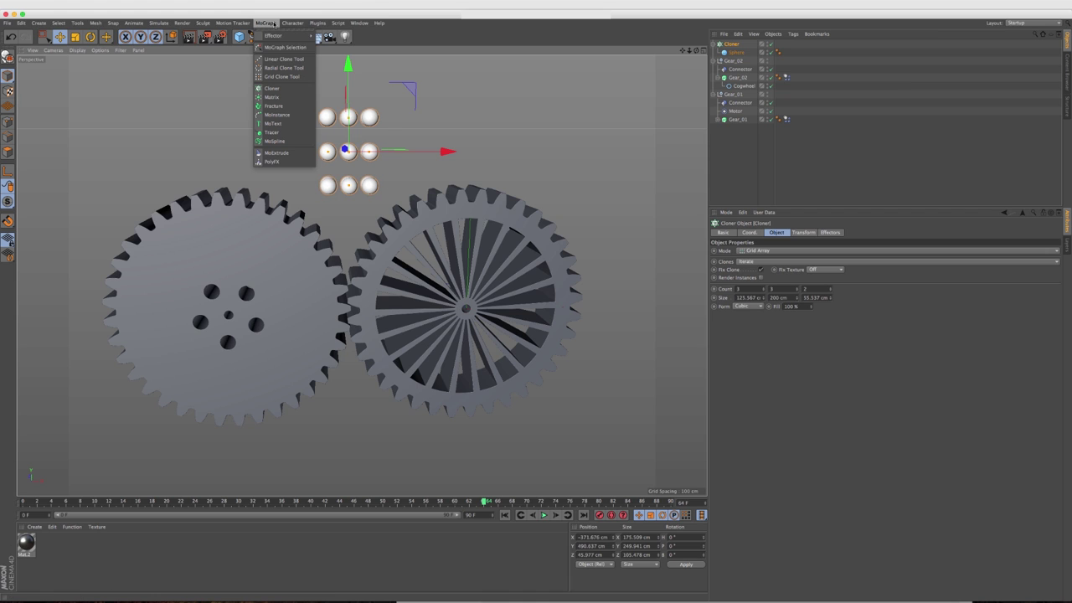
mouse_move(283, 37)
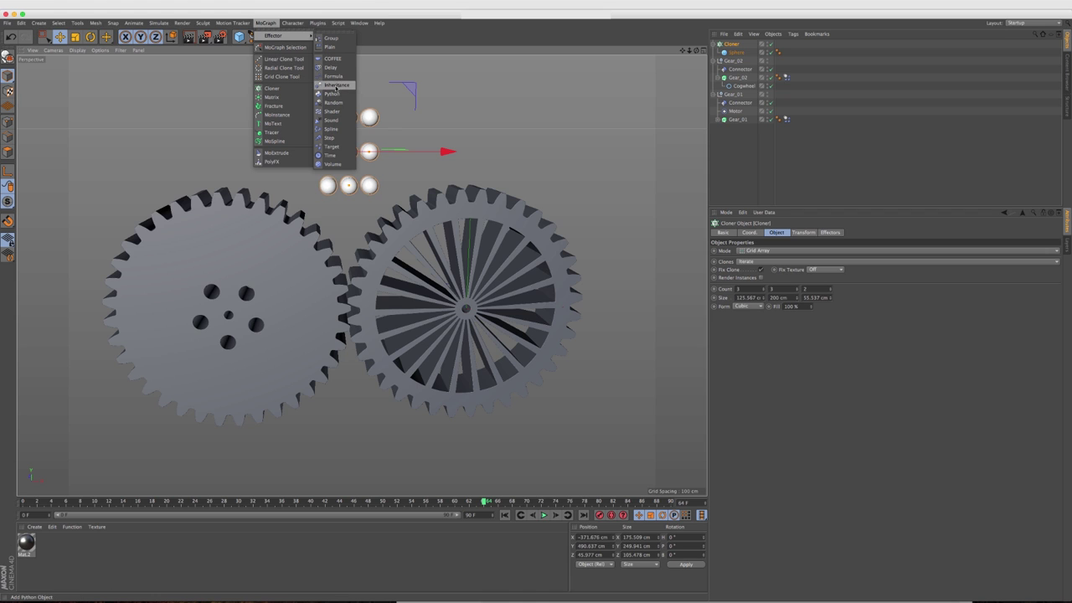
left_click(333, 103)
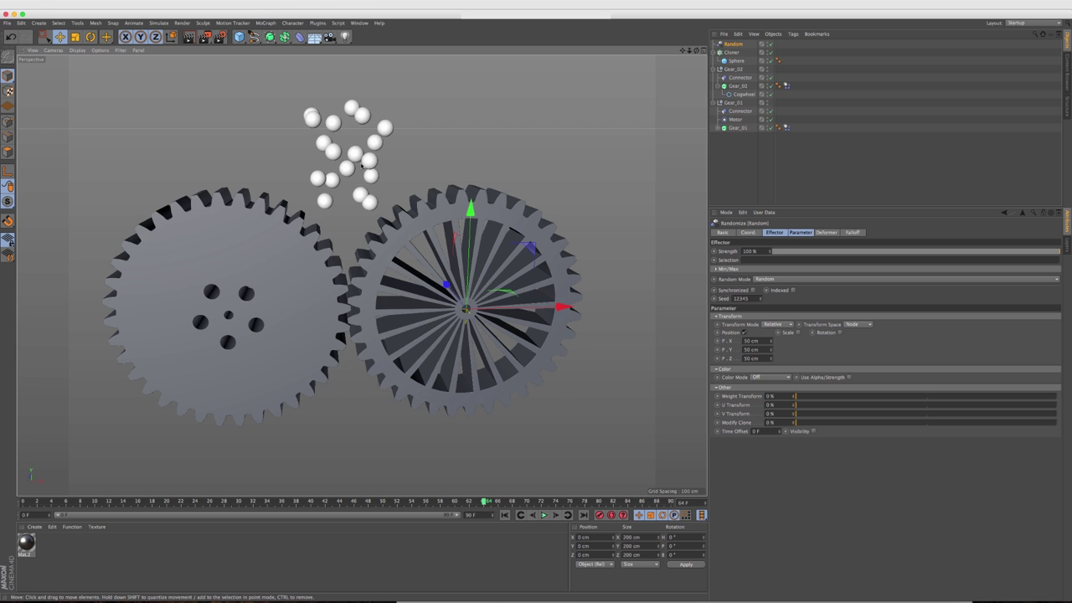
left_click_drag(362, 166, 593, 175, "alt")
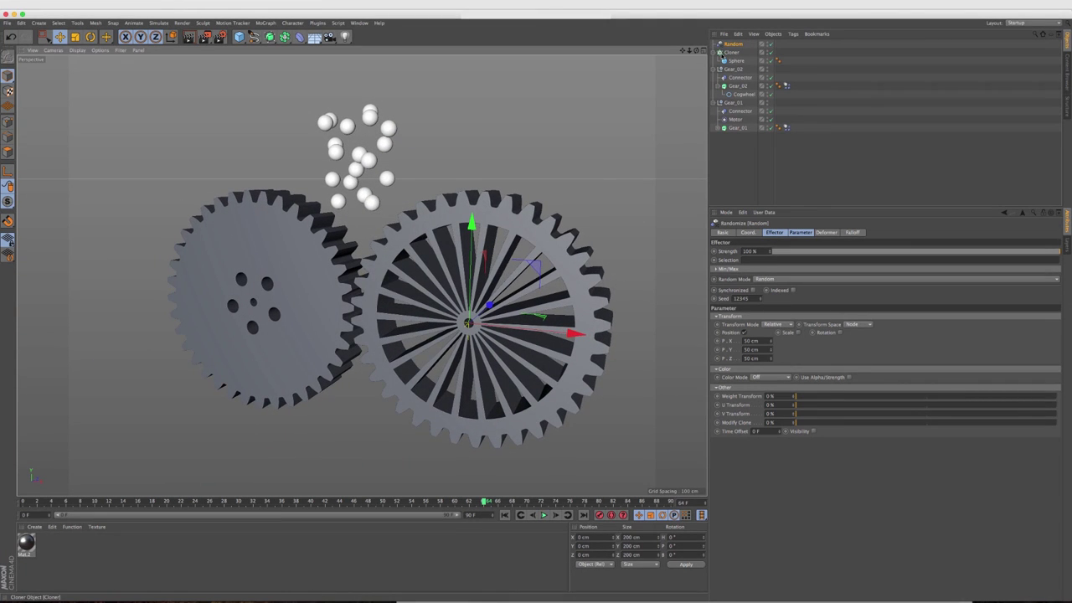
Enlarge the Cloner's grid size to about 174 × 232 × 95 cm.
left_click(731, 52)
left_click_drag(796, 303, 765, 294)
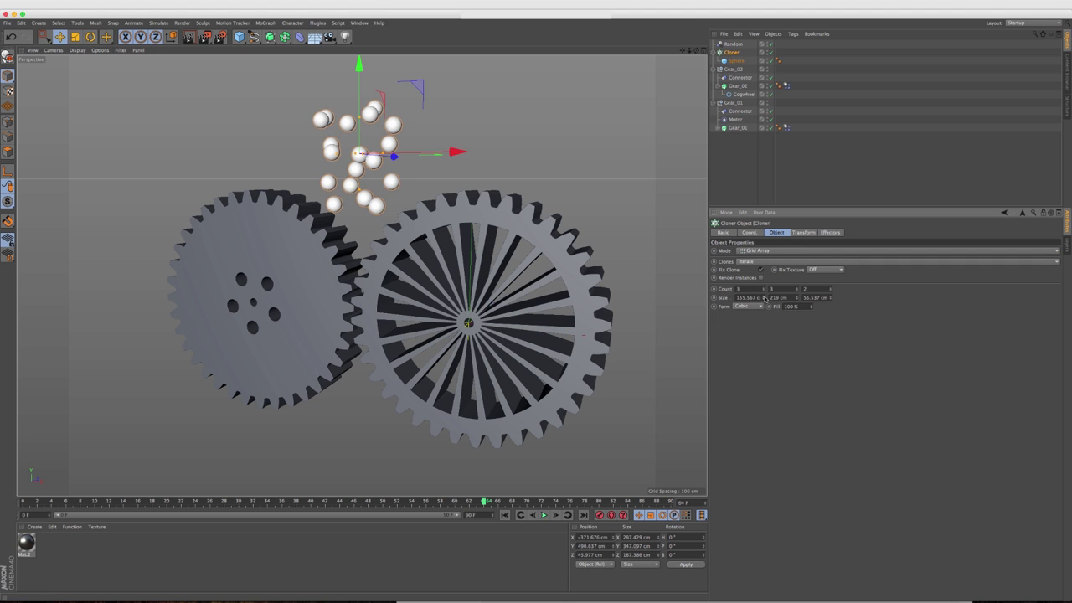
left_click_drag(830, 298, 763, 293)
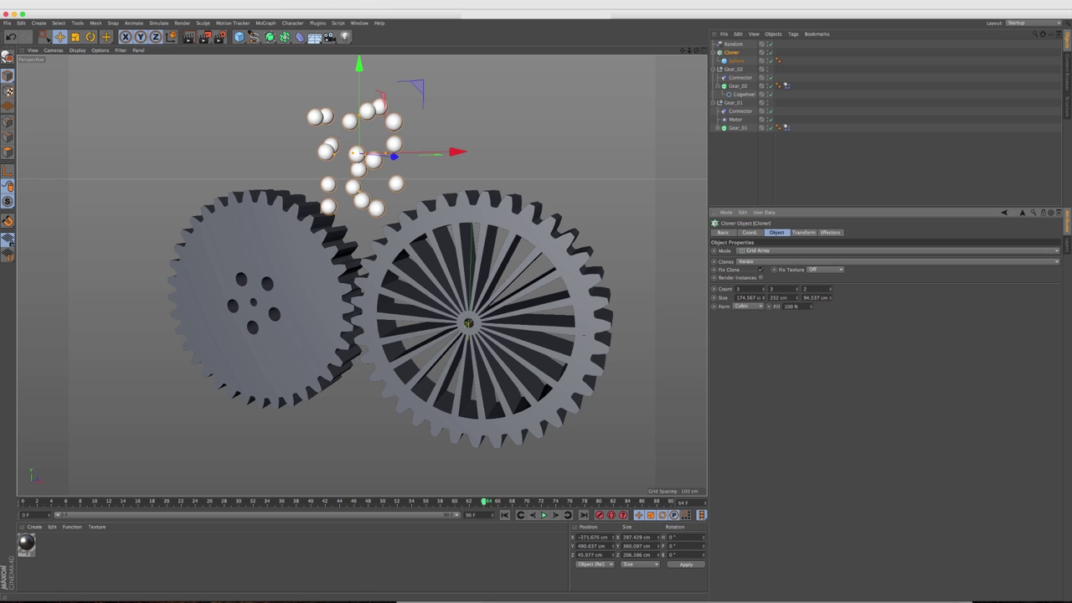
left_click_drag(380, 203, 369, 306, "alt")
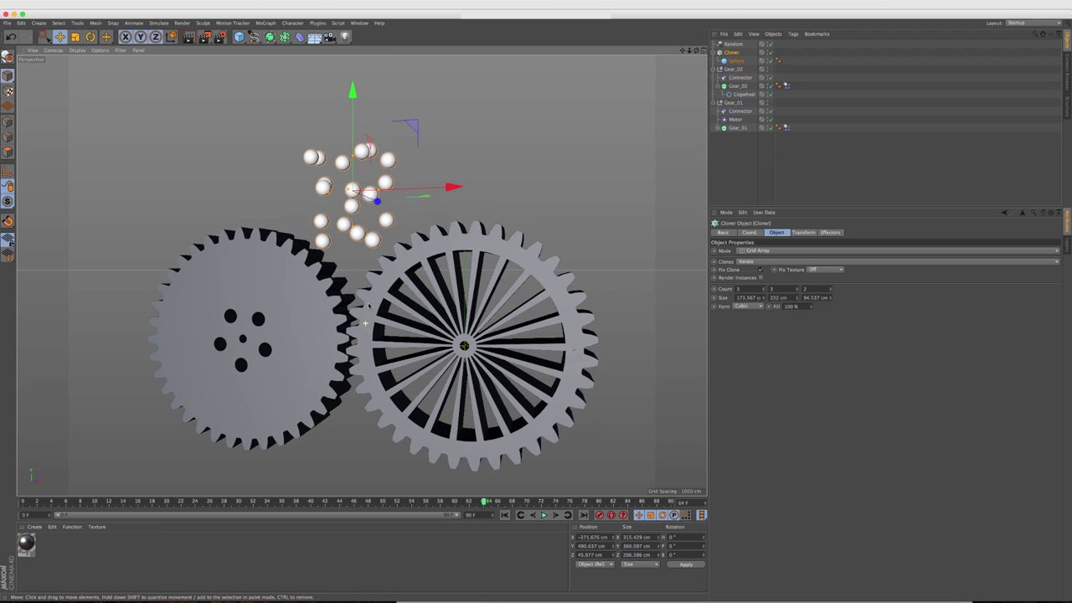
Collapse the object hierarchies and give the Cloner a Rigid Body tag with the collision Individual Elements set to All.
left_click(715, 69)
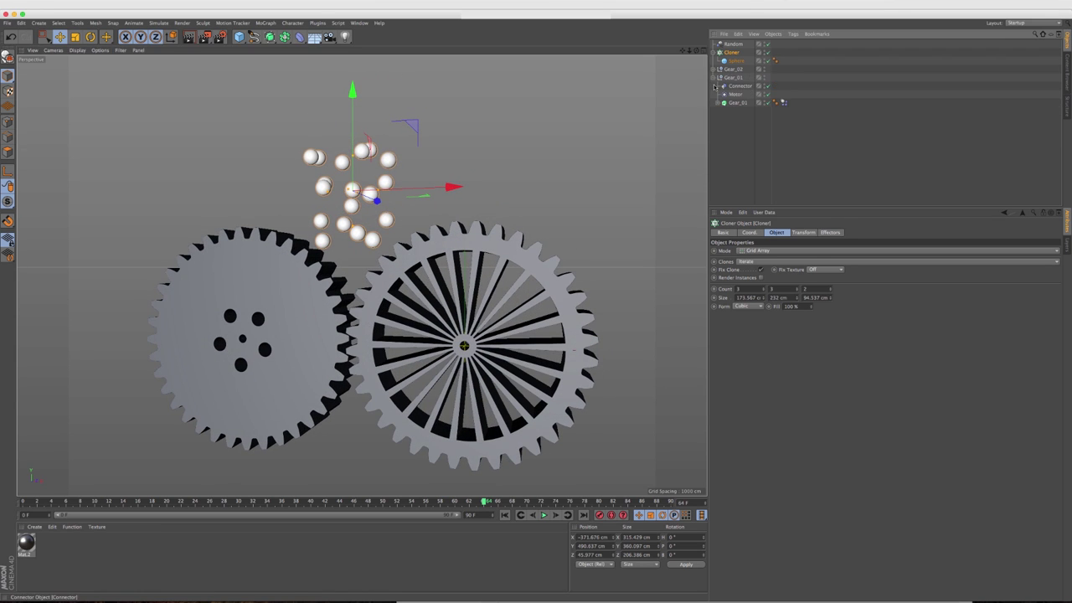
left_click(714, 77)
left_click(714, 52)
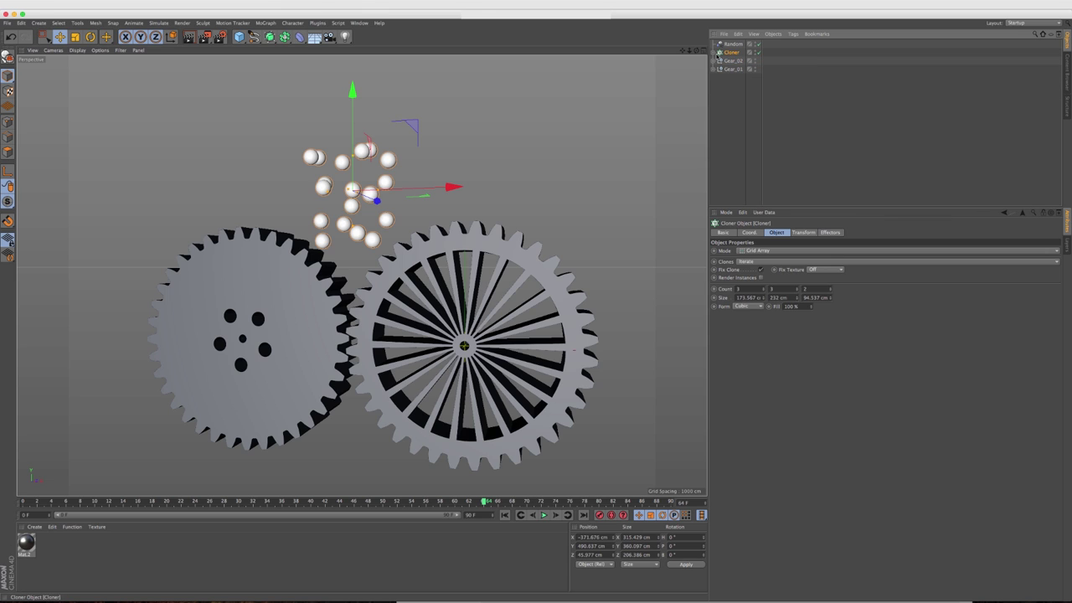
left_click(792, 33)
mouse_move(796, 118)
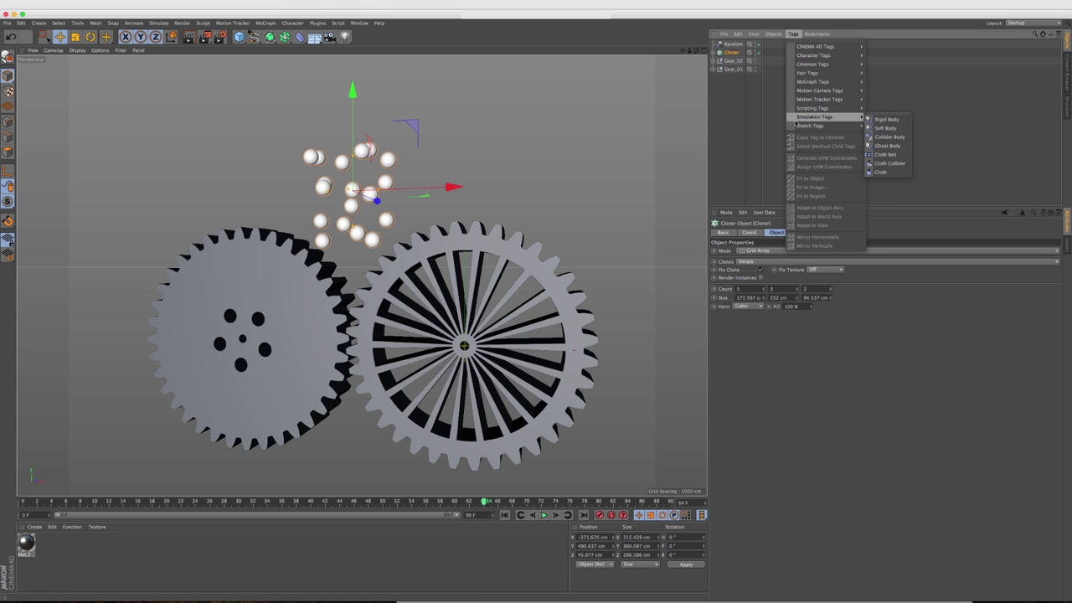
left_click(880, 121)
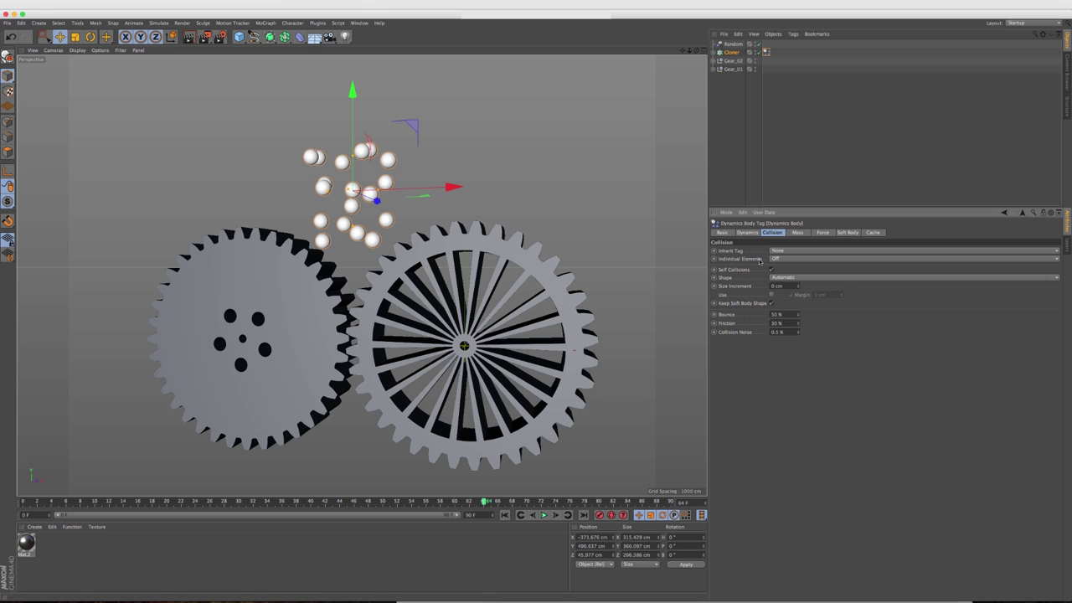
left_click(787, 260)
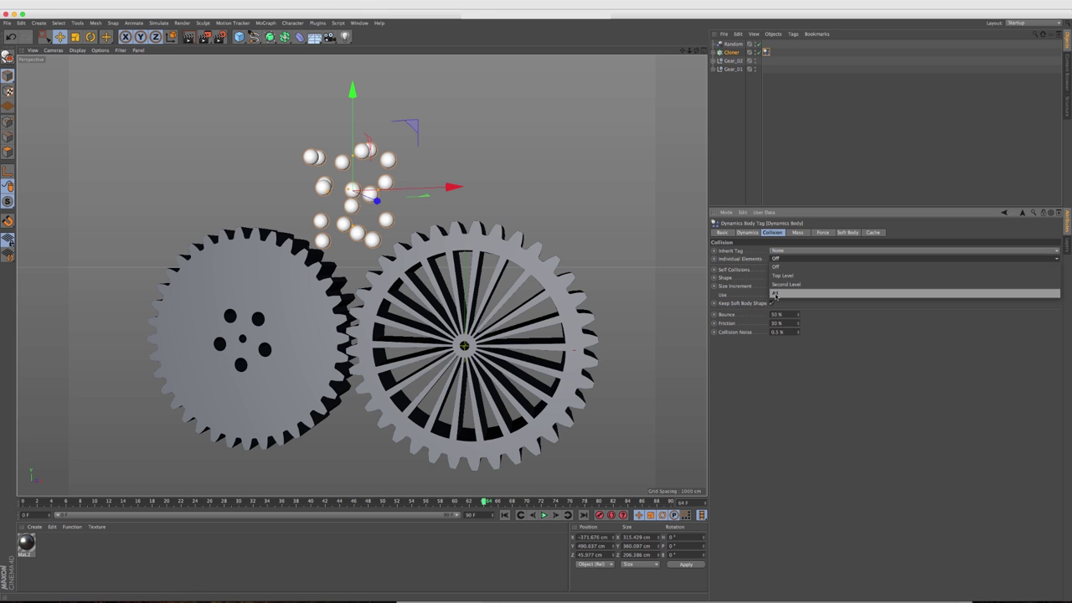
left_click(788, 285)
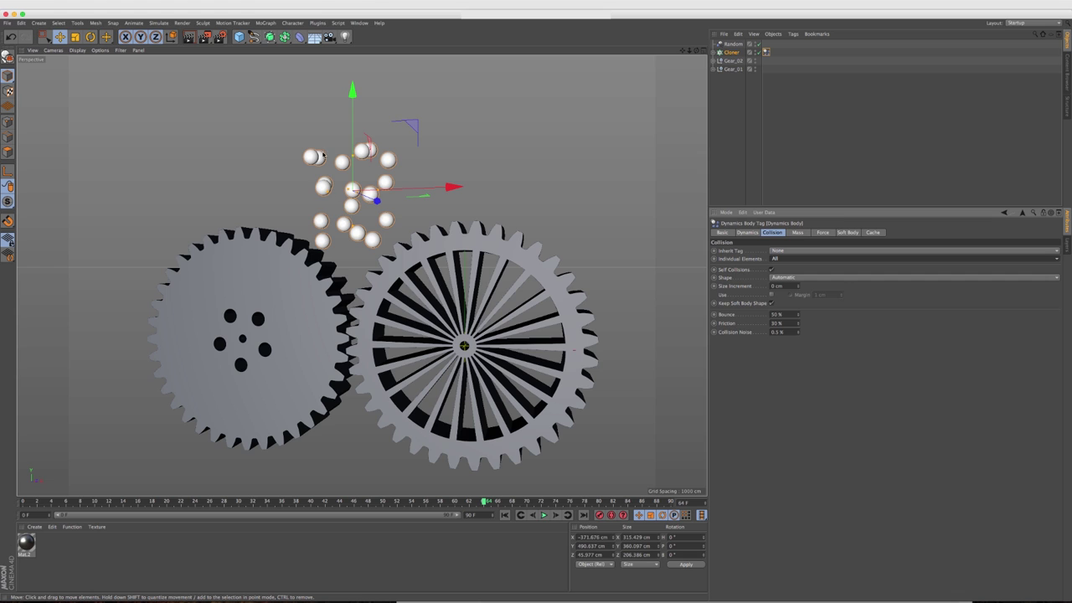
Play the simulation from frame 0 to check how the spheres collide with the turning gears, and stop playback.
left_click(504, 515)
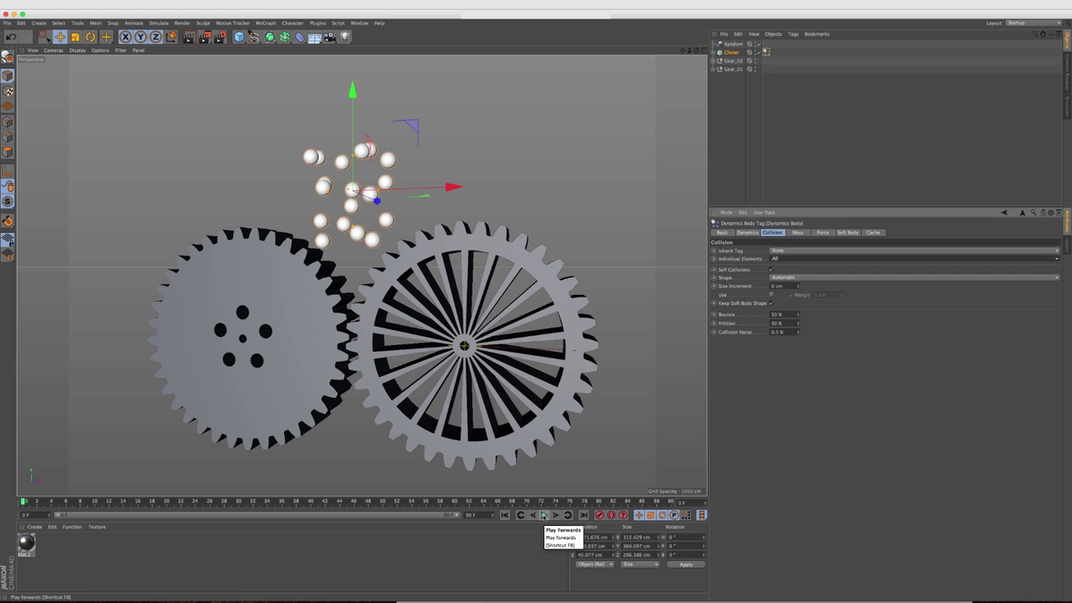
left_click(544, 515)
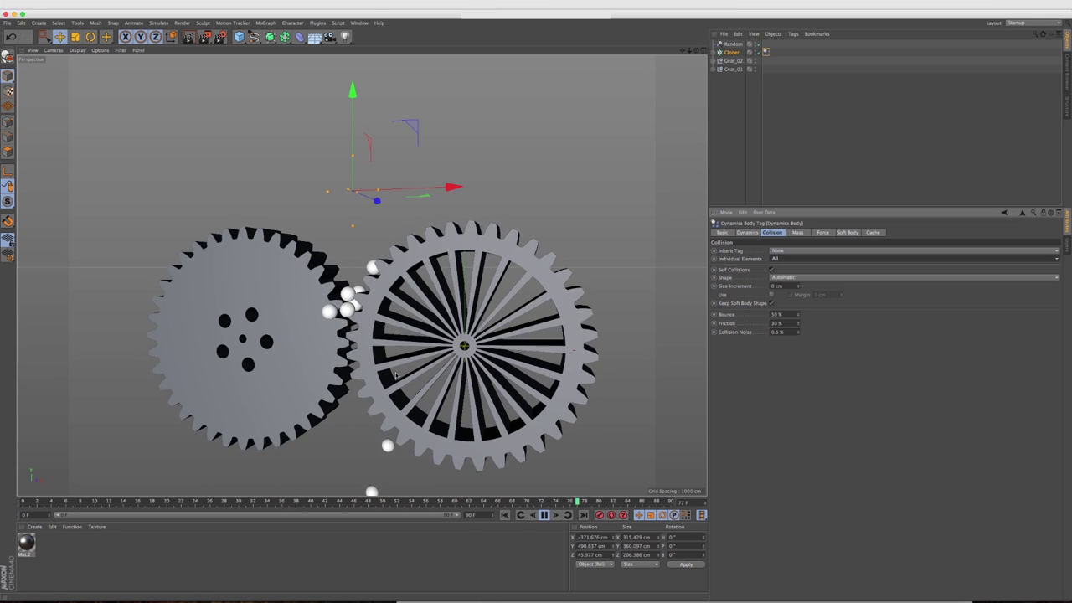
middle_click_drag(366, 365, 342, 303, "alt")
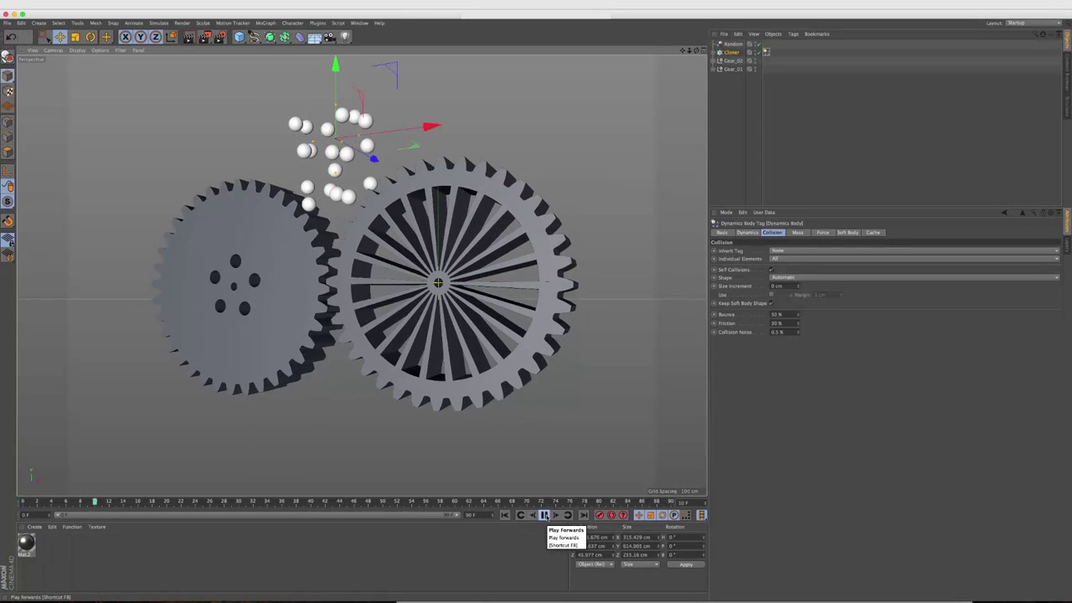
left_click(545, 515)
left_click(344, 36)
left_click(314, 37)
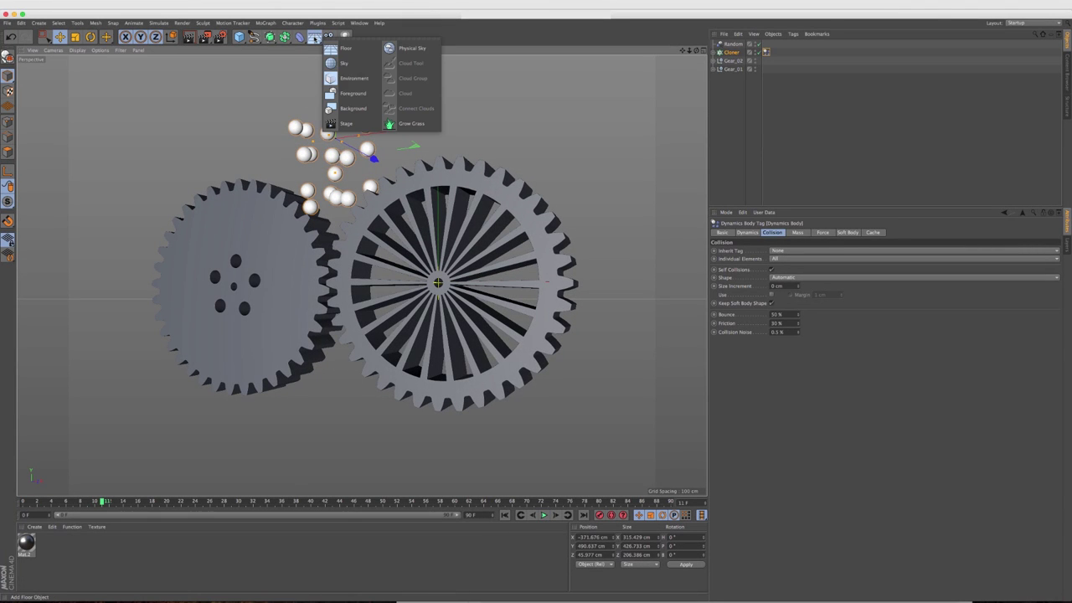
left_click(318, 23)
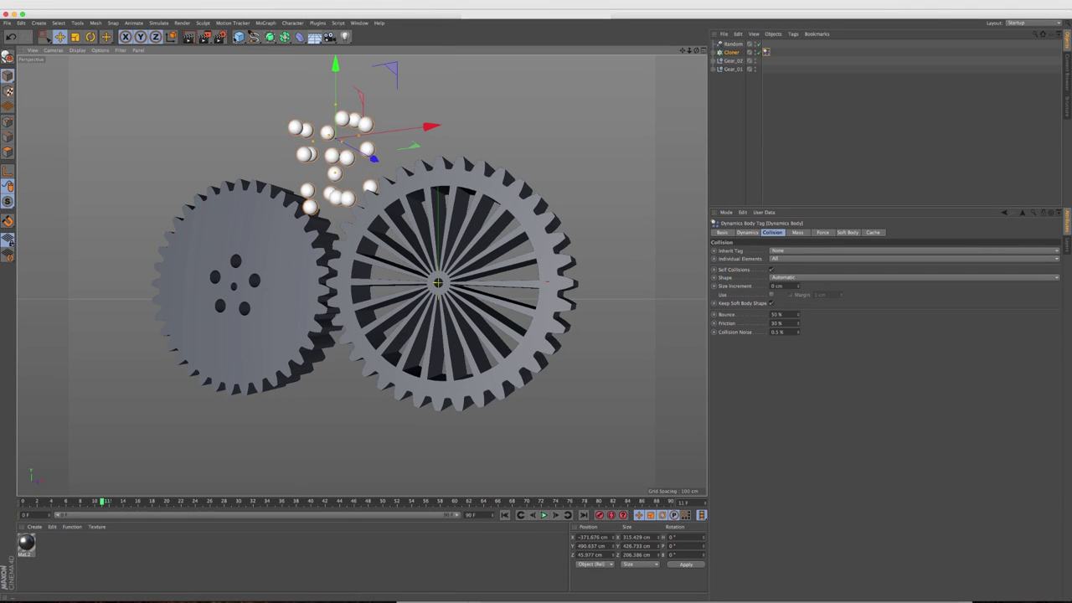
Add a plane about 481 cm below the origin as a floor and enlarge it to about 5184 cm wide and 16351 cm high.
left_click(239, 37)
left_click(307, 67)
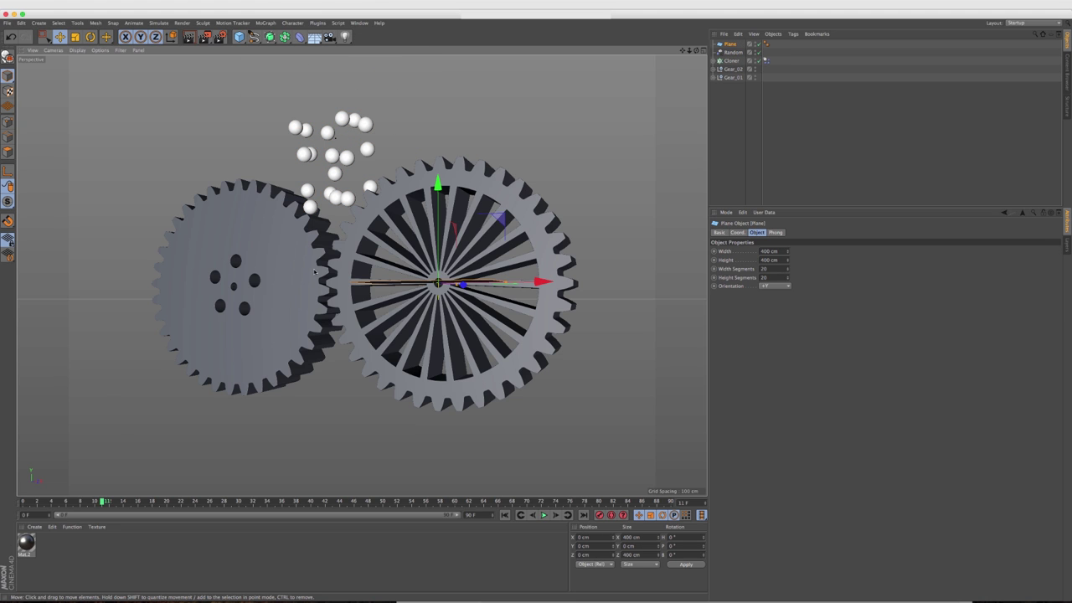
left_click_drag(436, 268, 574, 294)
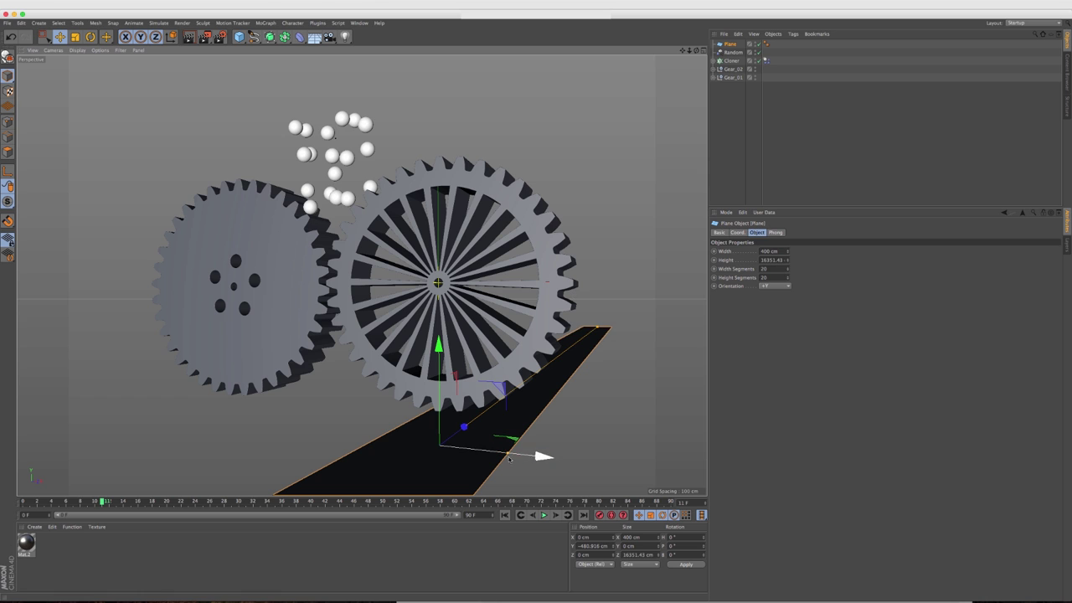
left_click_drag(507, 454, 503, 430)
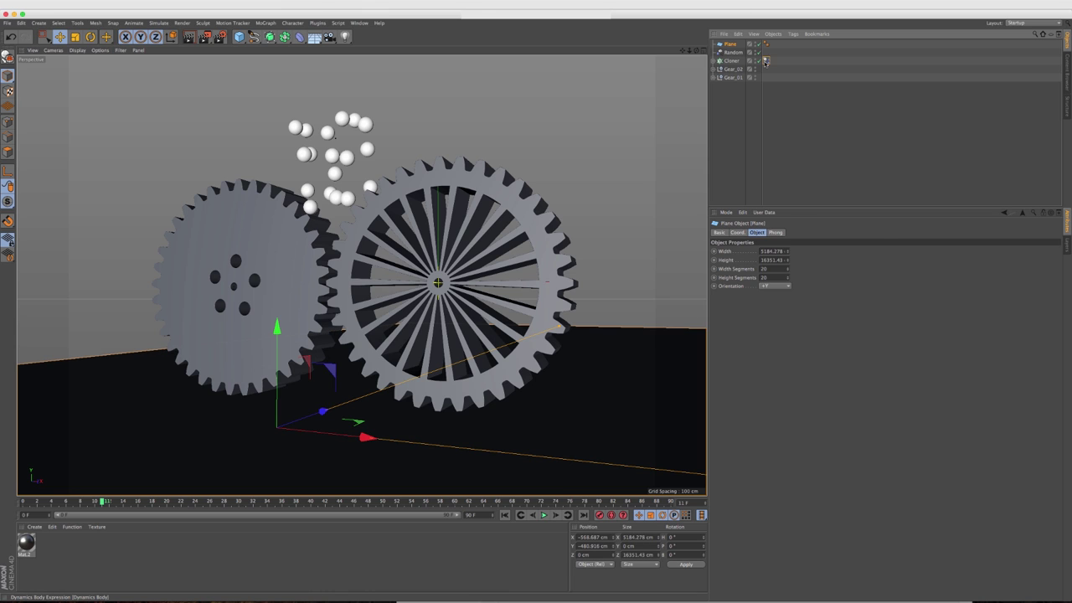
Copy the Cloner's Dynamics Body tag onto the floor plane and set the copy's collision shape to Static Mesh.
left_click_drag(767, 61, 773, 45, "ctrl")
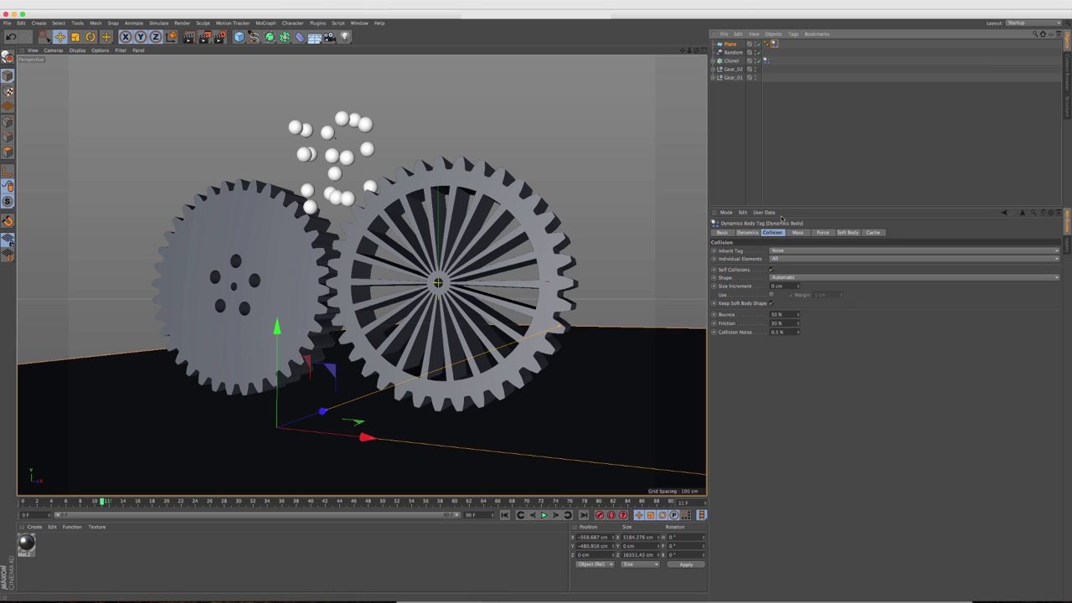
left_click(785, 277)
left_click(777, 366)
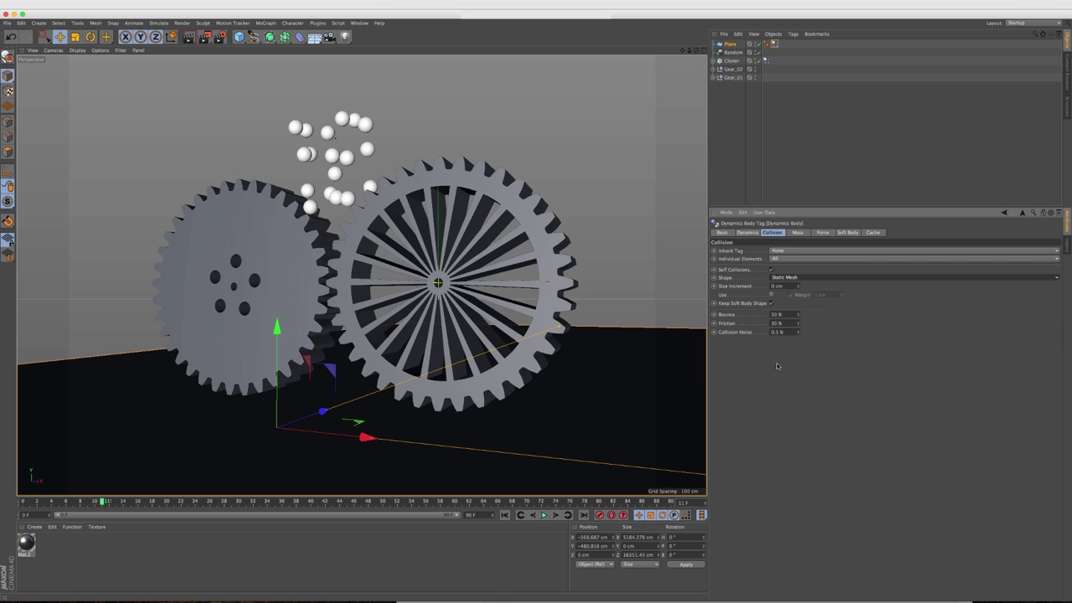
Play the simulation from frame 0, stop it, and inspect how the spheres land on the floor plane below the gears.
left_click(504, 515)
left_click(542, 515)
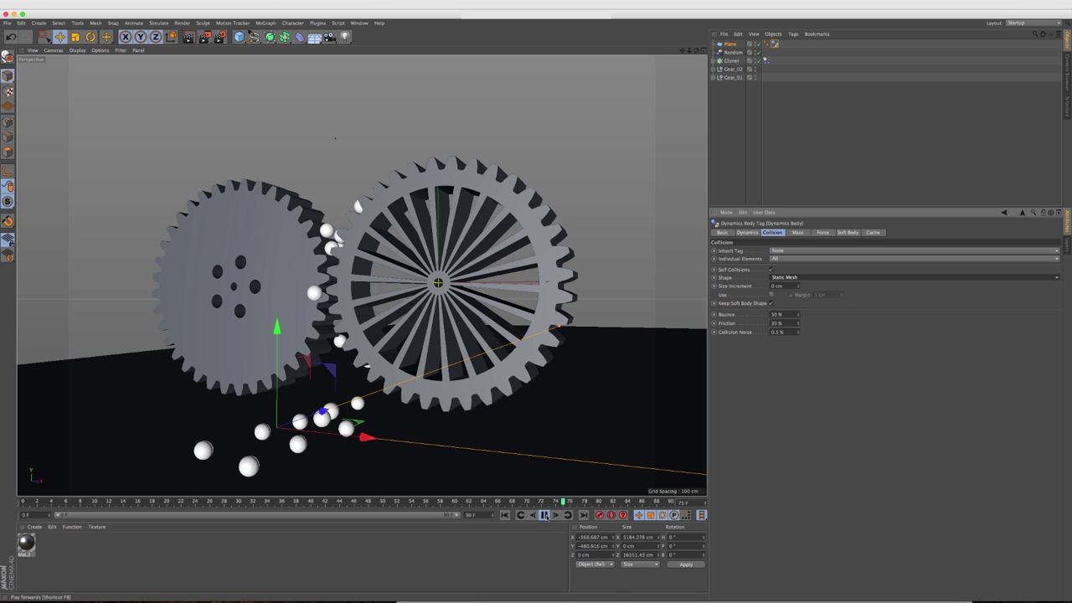
left_click(545, 515)
left_click_drag(474, 215, 476, 232, "alt")
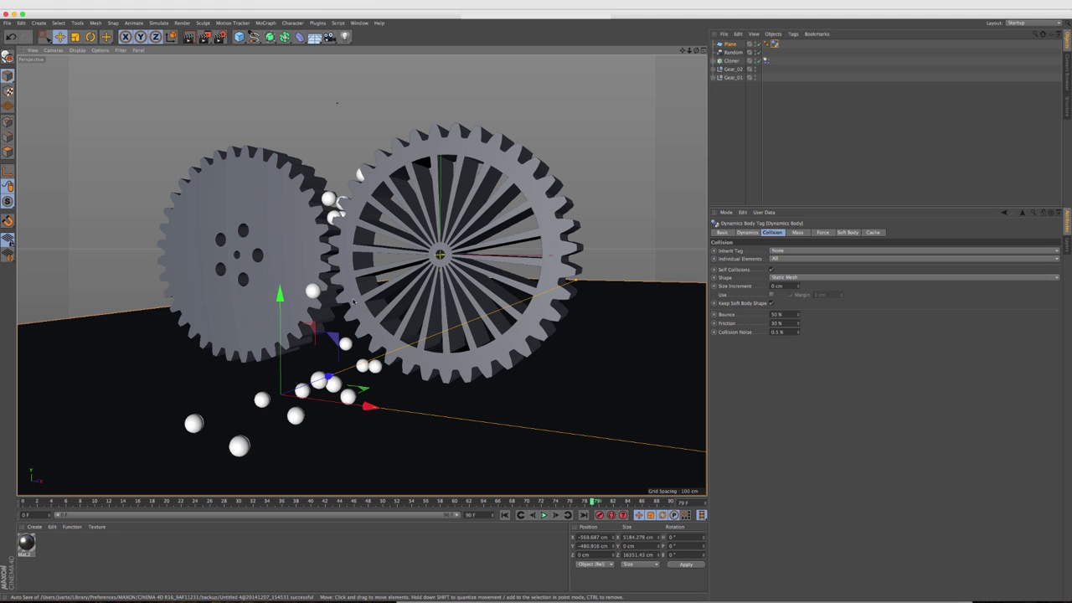
middle_click(354, 301)
middle_click(292, 217)
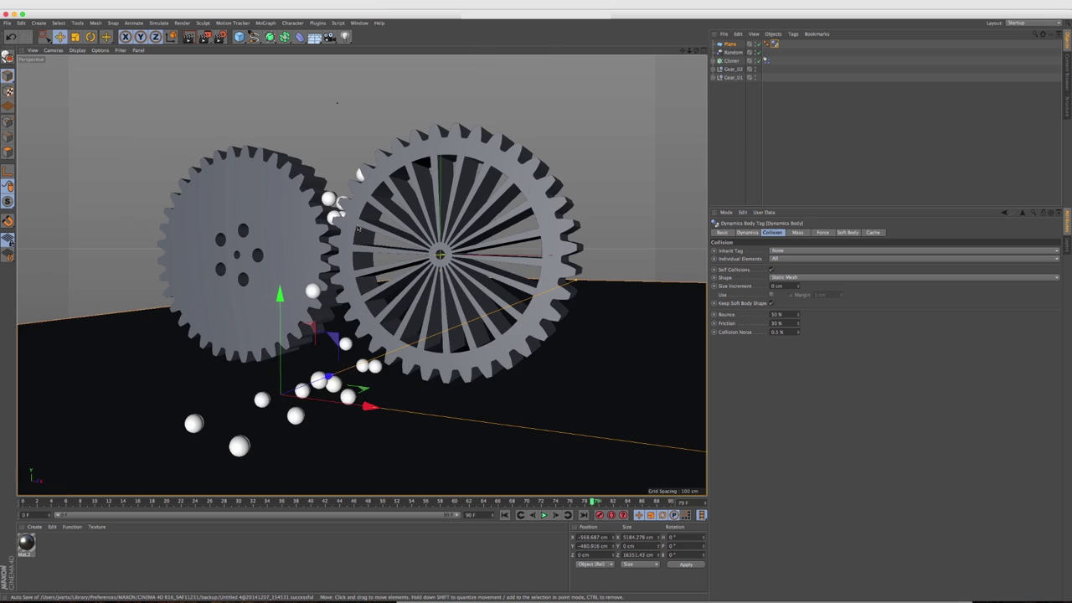
middle_click_drag(359, 227, 356, 206, "alt")
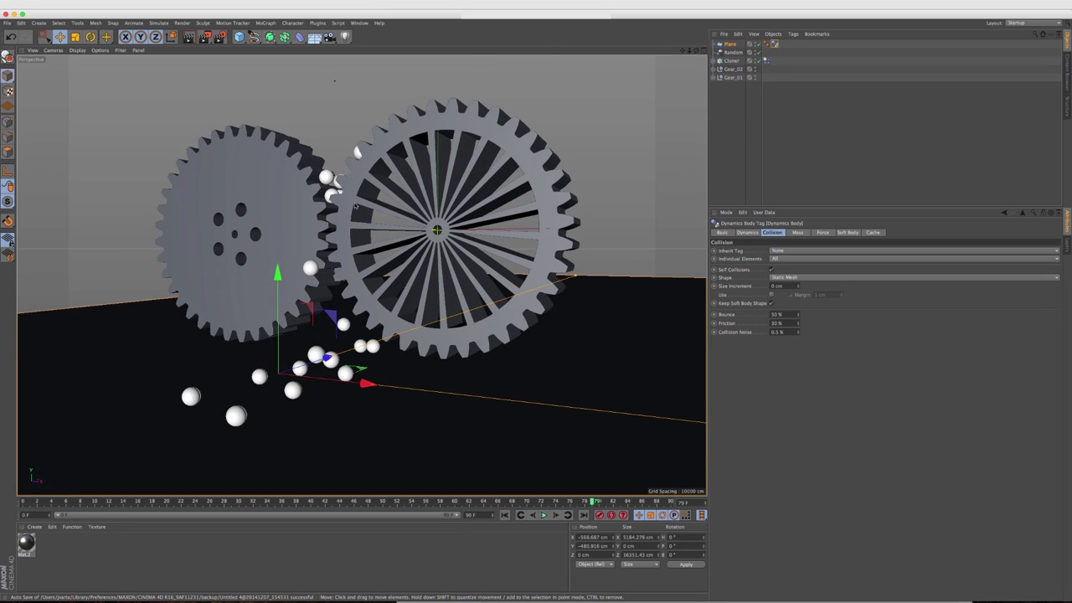